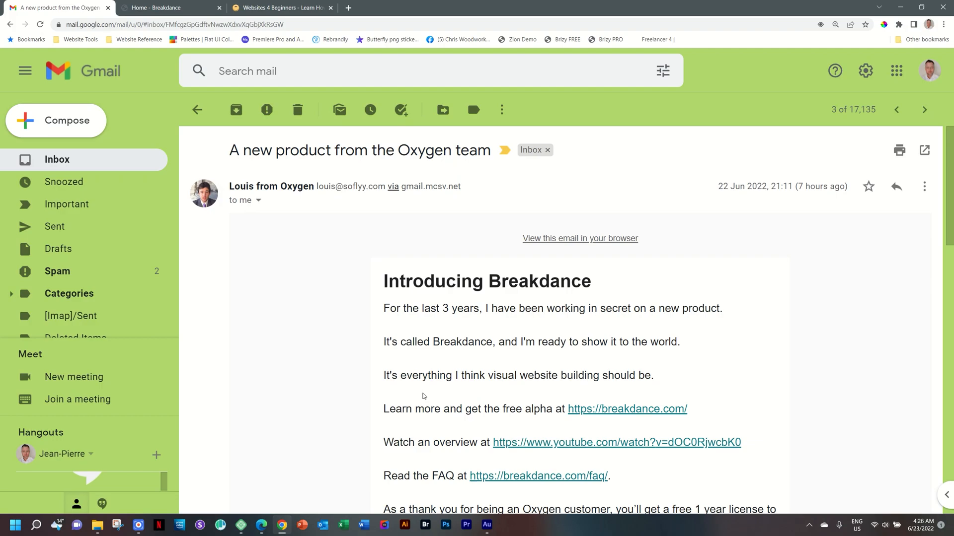
# Scroll through the Breakdance announcement email, then browse the Breakdance homepage from top to bottom and back
pyautogui.scroll(-3, 431, 394)
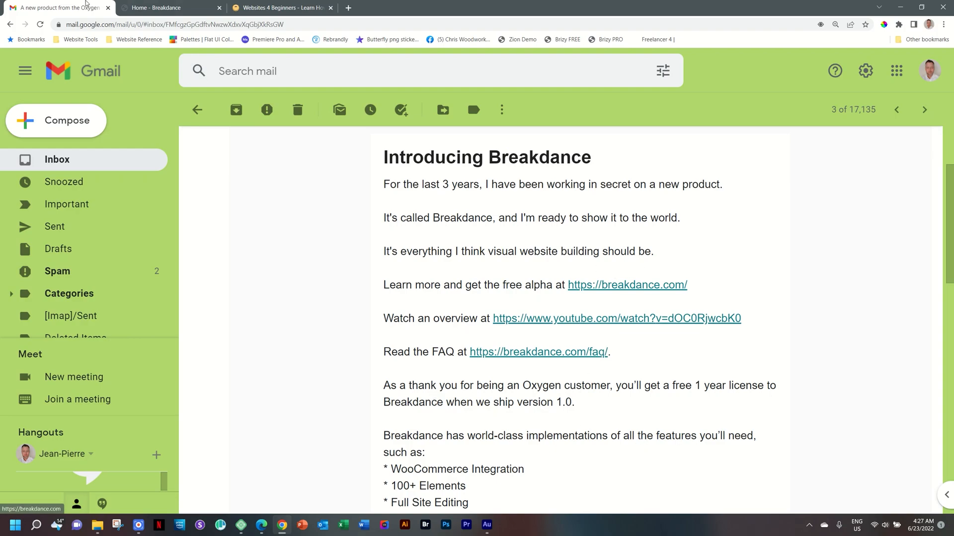
pyautogui.click(169, 8)
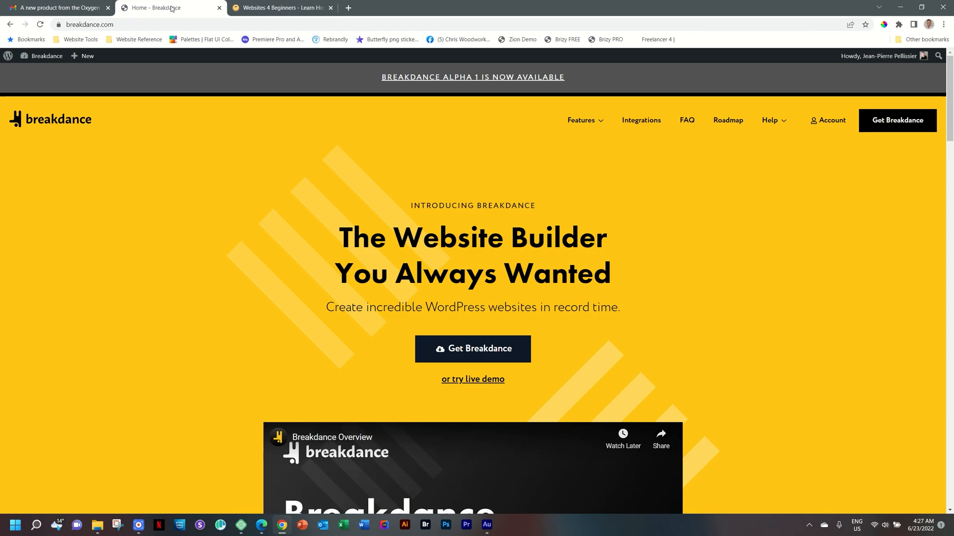
pyautogui.scroll(-10, 255, 219)
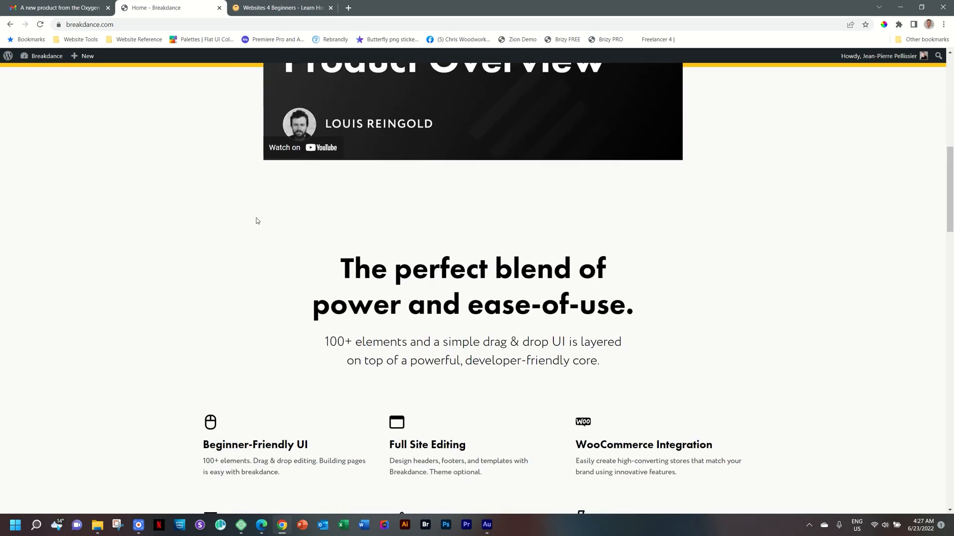
pyautogui.scroll(-12, 257, 220)
pyautogui.scroll(-10, 257, 220)
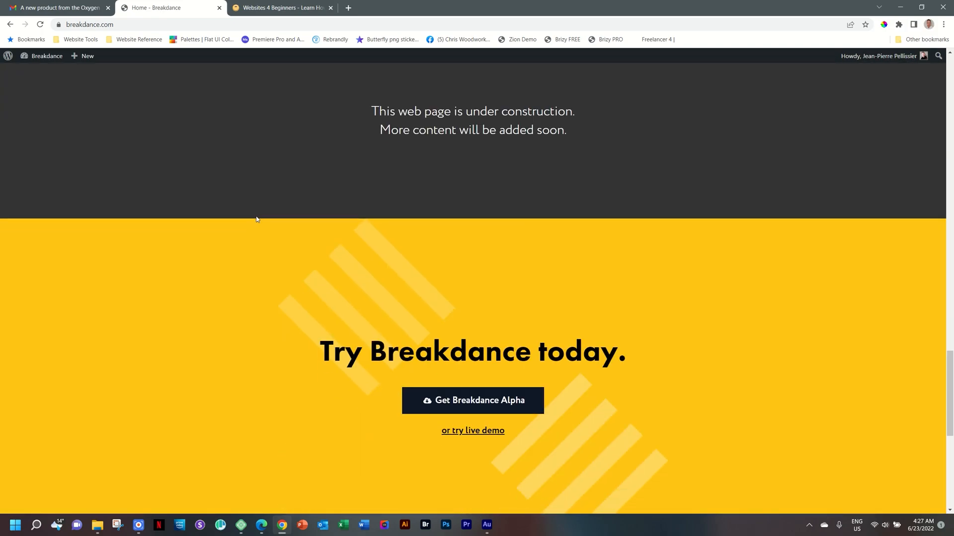
pyautogui.scroll(-8, 256, 219)
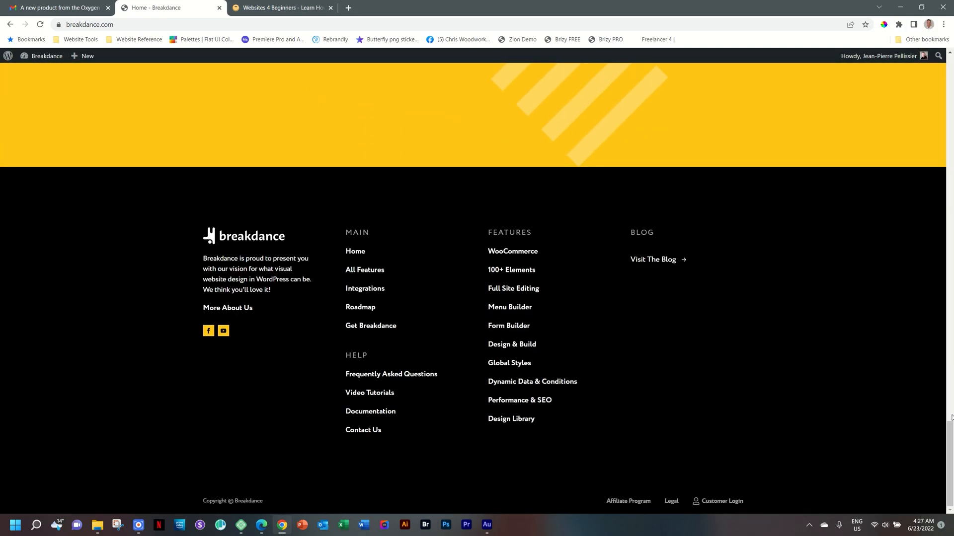
pyautogui.moveTo(949, 434); pyautogui.dragTo(951, 65)
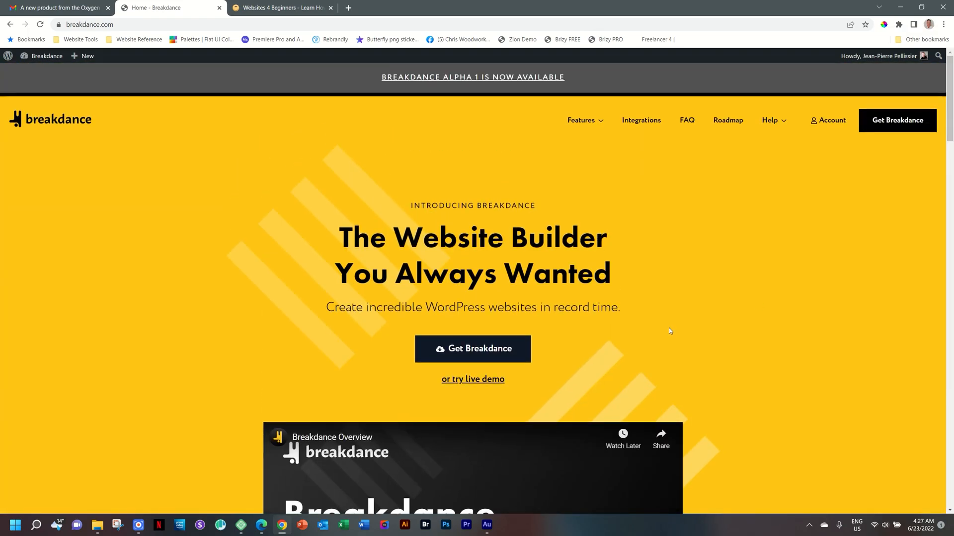
# Switch between the announcement email and the Websites 4 Beginners homepage
pyautogui.click(73, 8)
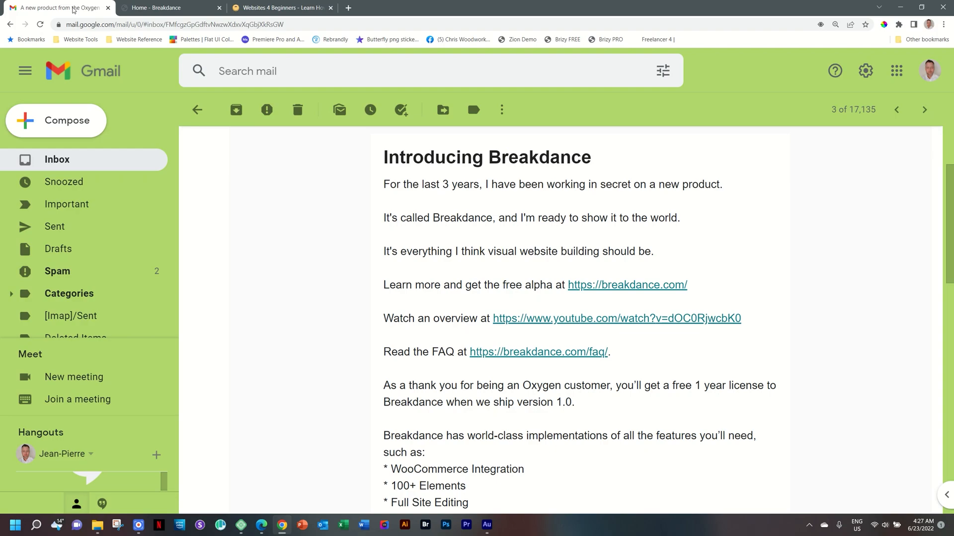
pyautogui.click(278, 8)
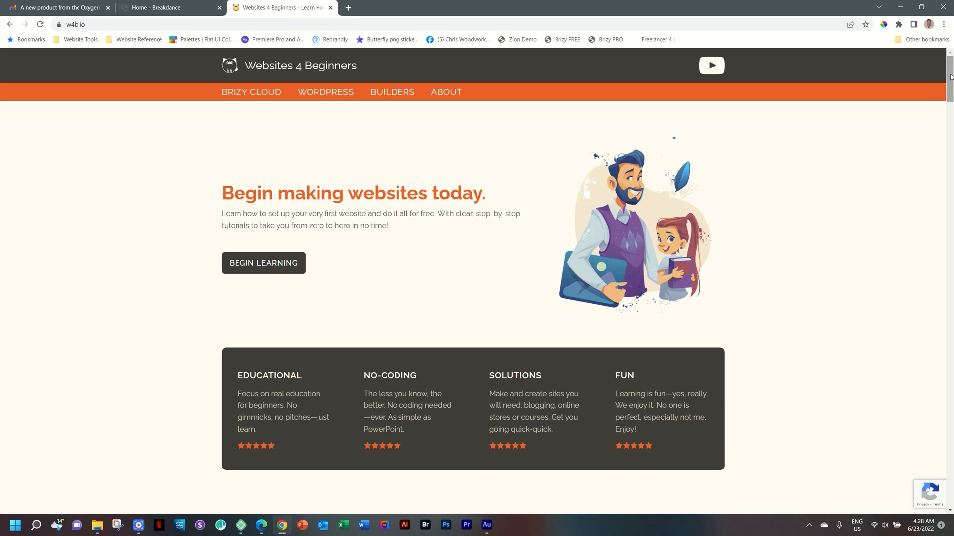
pyautogui.moveTo(951, 77)
pyautogui.mouseDown()
pyautogui.moveTo(951, 92)
pyautogui.moveTo(950, 67)
pyautogui.mouseUp()
pyautogui.click(59, 8)
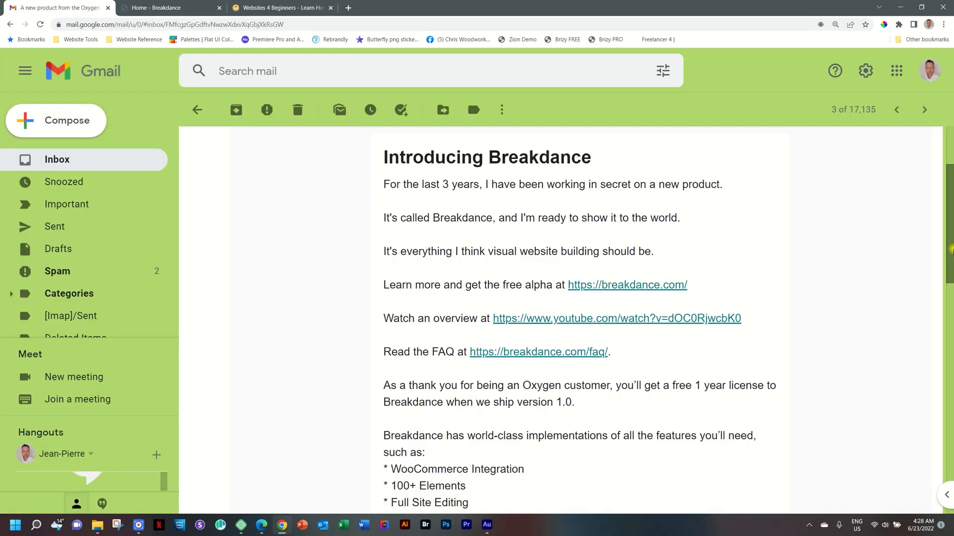
# Read the rest of the announcement email listing Breakdance's features and the note about Oxygen
pyautogui.moveTo(947, 250); pyautogui.dragTo(951, 356)
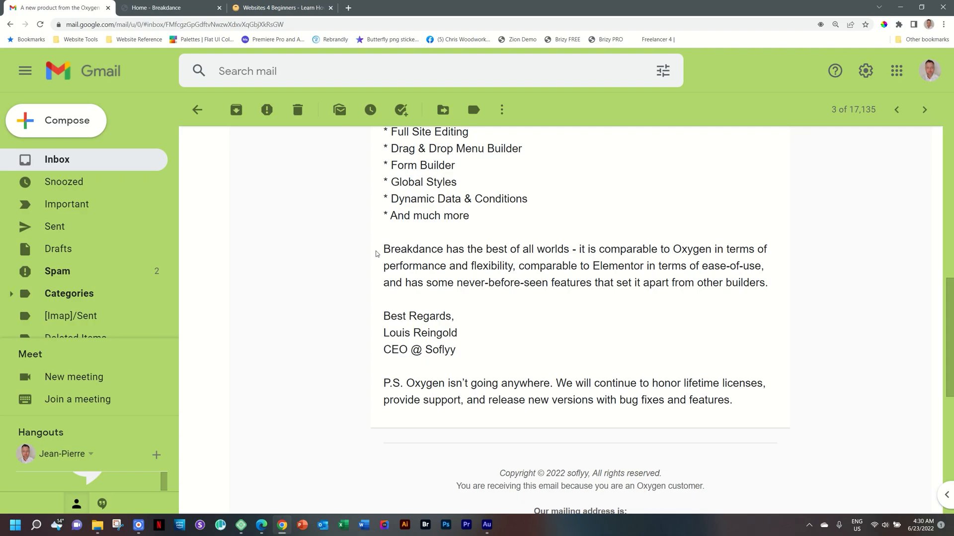
pyautogui.scroll(1, 638, 380)
pyautogui.scroll(4, 638, 380)
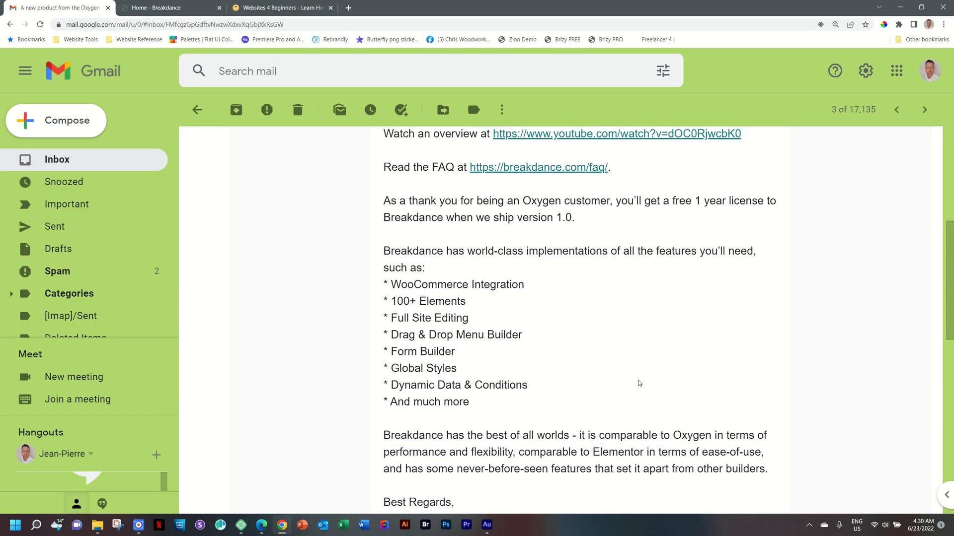
pyautogui.scroll(-3, 638, 380)
# Browse the Websites 4 Beginners homepage down to the site and page builder channel banners
pyautogui.click(269, 4)
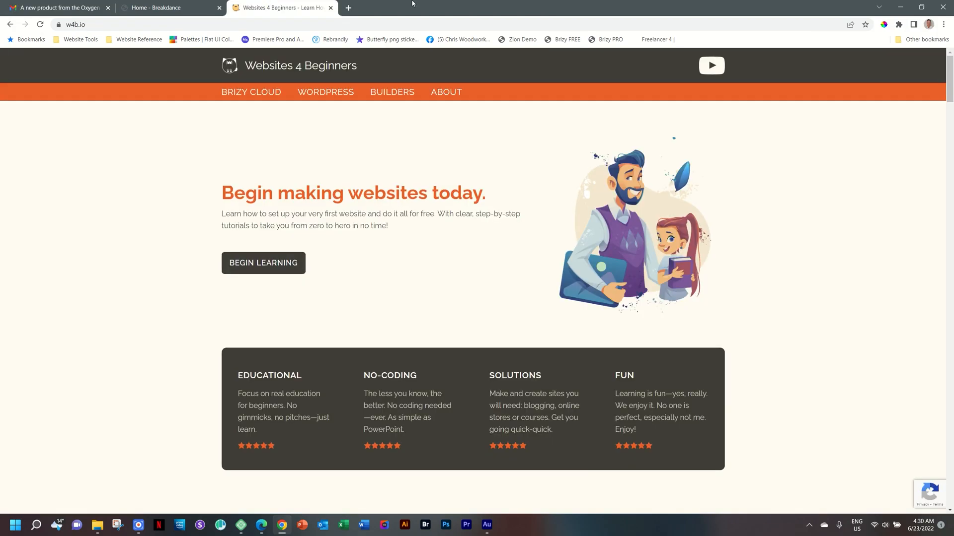
pyautogui.moveTo(951, 88); pyautogui.dragTo(951, 115)
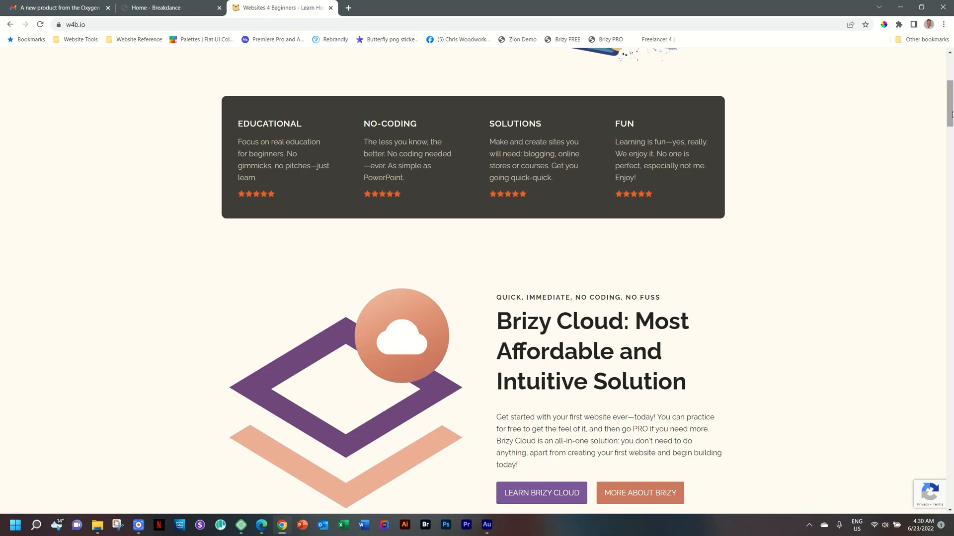
pyautogui.moveTo(952, 114); pyautogui.dragTo(952, 398)
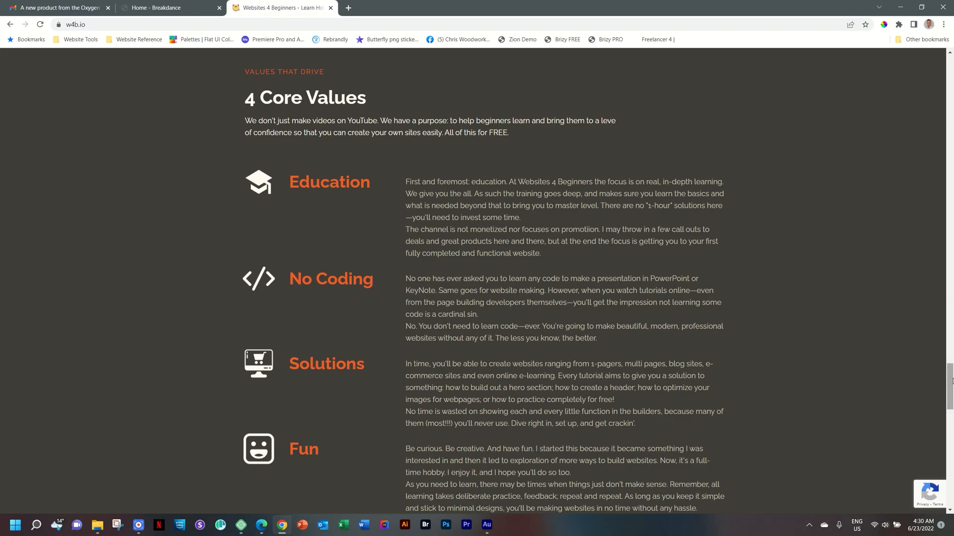
pyautogui.moveTo(949, 384); pyautogui.dragTo(951, 259)
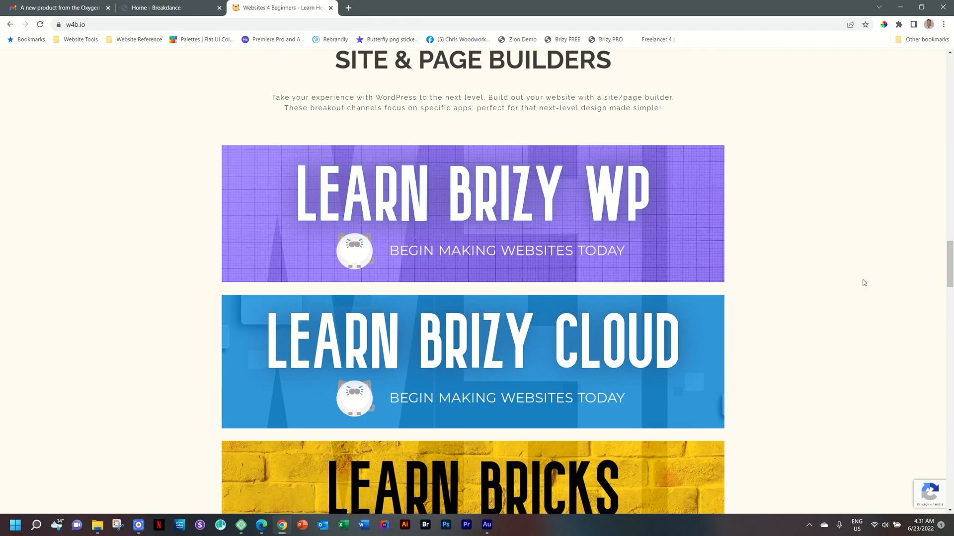
pyautogui.moveTo(950, 279)
pyautogui.mouseDown()
pyautogui.moveTo(951, 303)
pyautogui.moveTo(953, 289)
pyautogui.mouseUp()
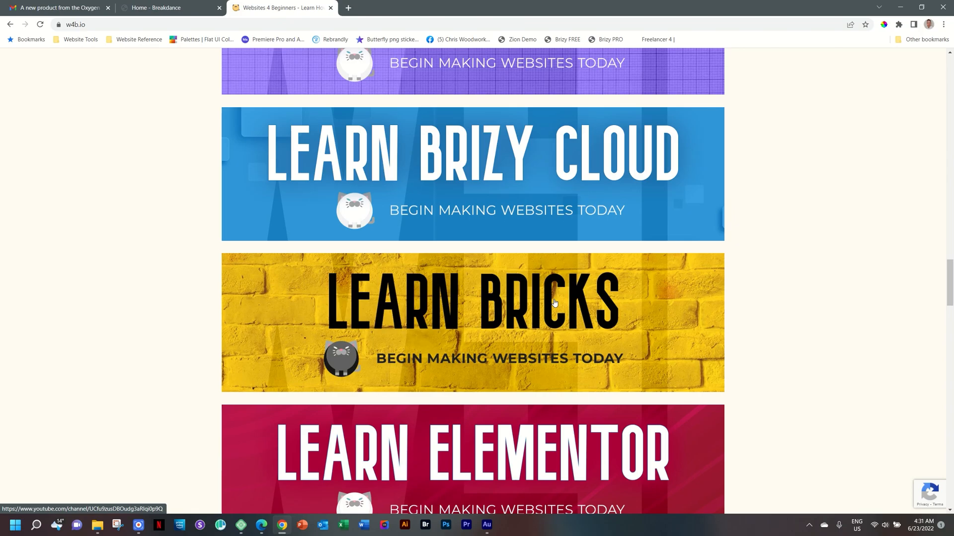
pyautogui.moveTo(950, 293)
pyautogui.mouseDown()
pyautogui.moveTo(952, 260)
pyautogui.moveTo(951, 296)
pyautogui.mouseUp()
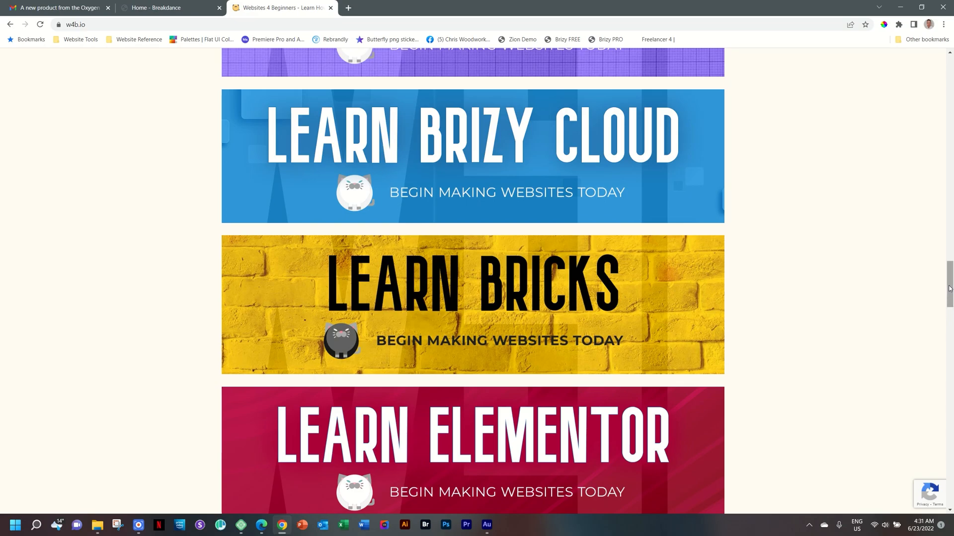
# Open the Breakdance alpha download page from the homepage announcement banner and review its notes
pyautogui.click(164, 4)
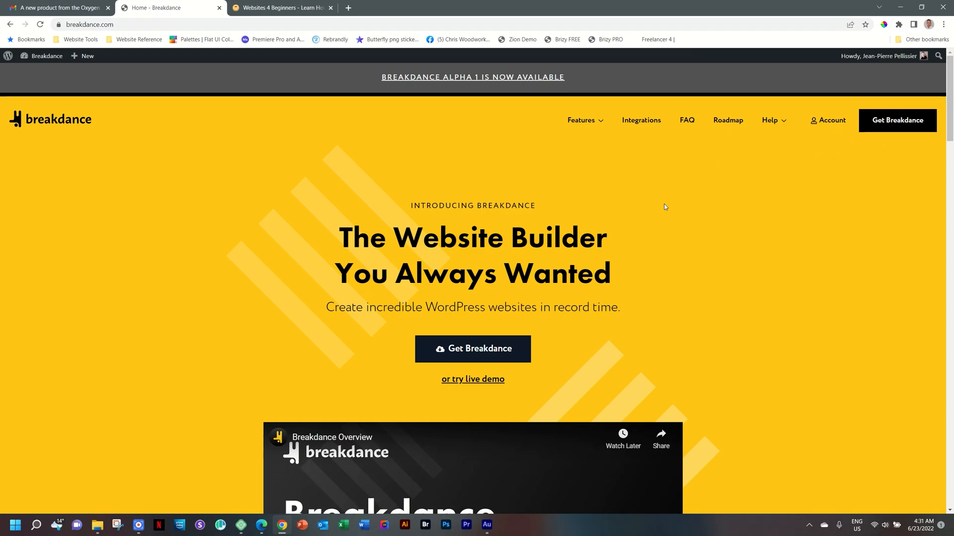
pyautogui.click(457, 81)
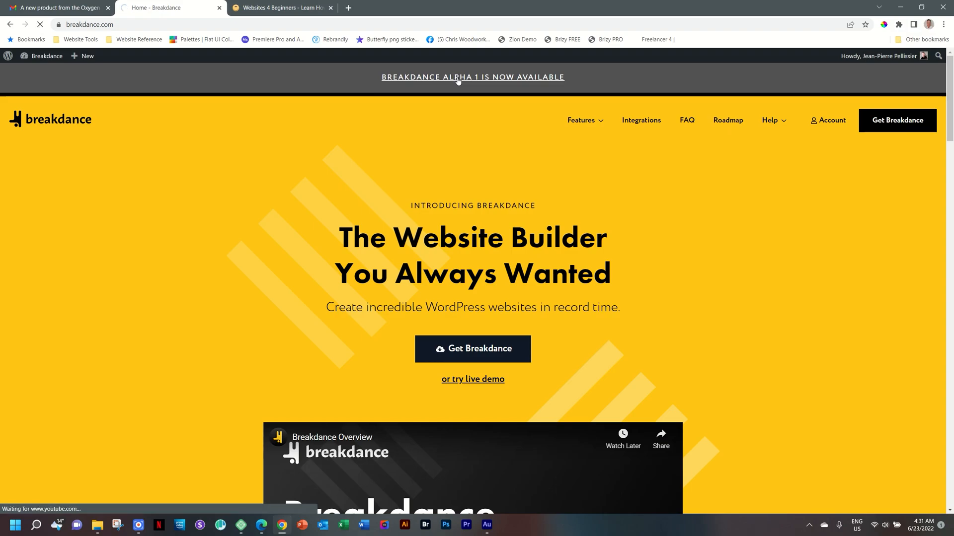
pyautogui.scroll(-5, 396, 312)
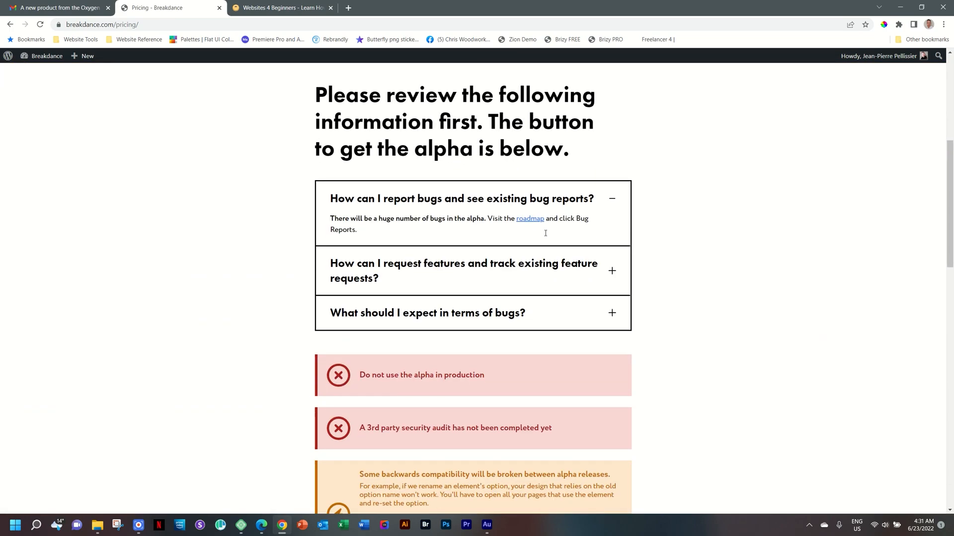
pyautogui.scroll(-6, 666, 385)
pyautogui.scroll(6, 632, 209)
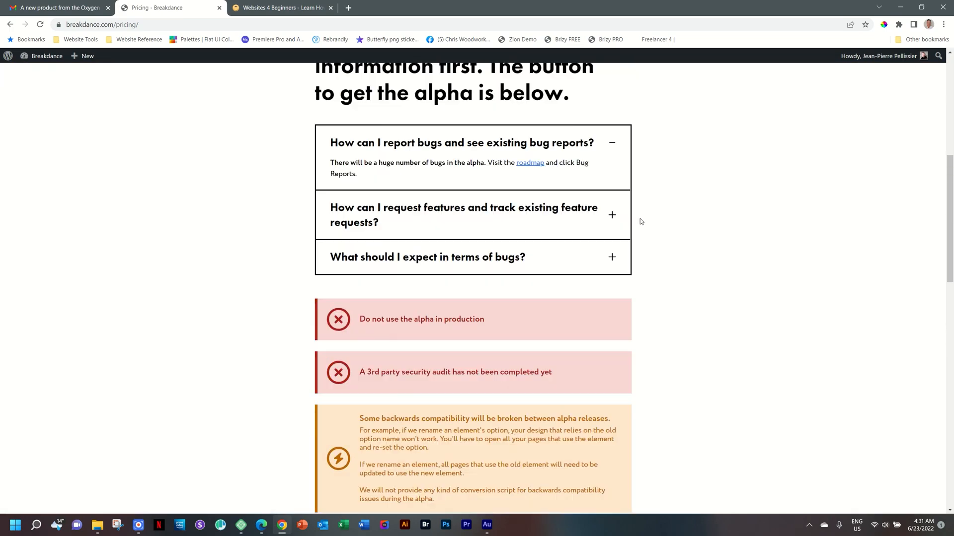
# Open the roadmap in a new tab and view its Feature Requests, Bug Reports and Changelog sections
pyautogui.middleClick(534, 220)
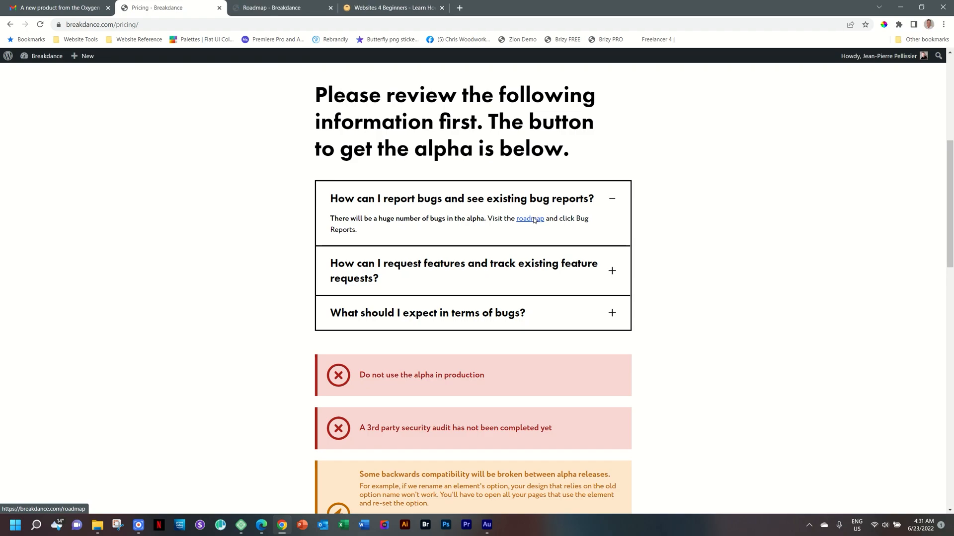
pyautogui.click(274, 8)
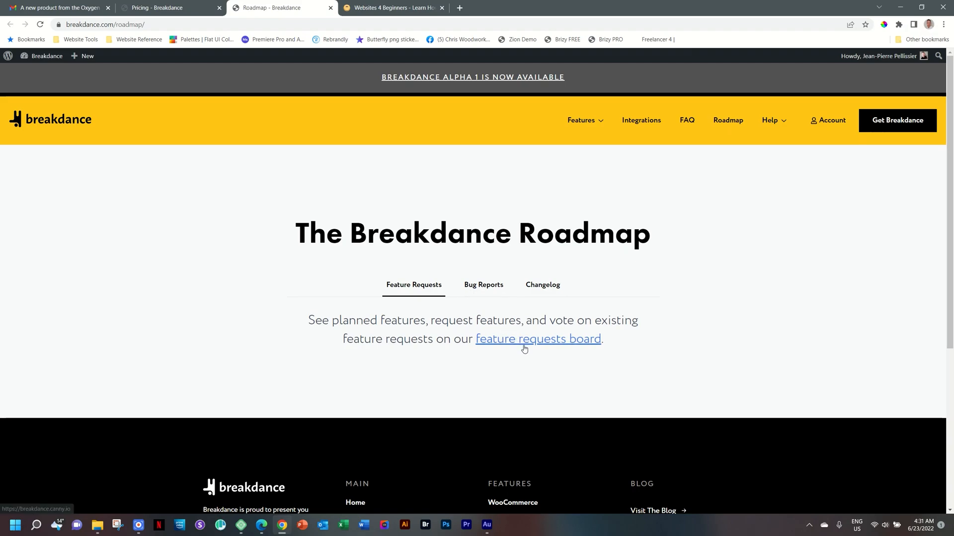
pyautogui.click(502, 287)
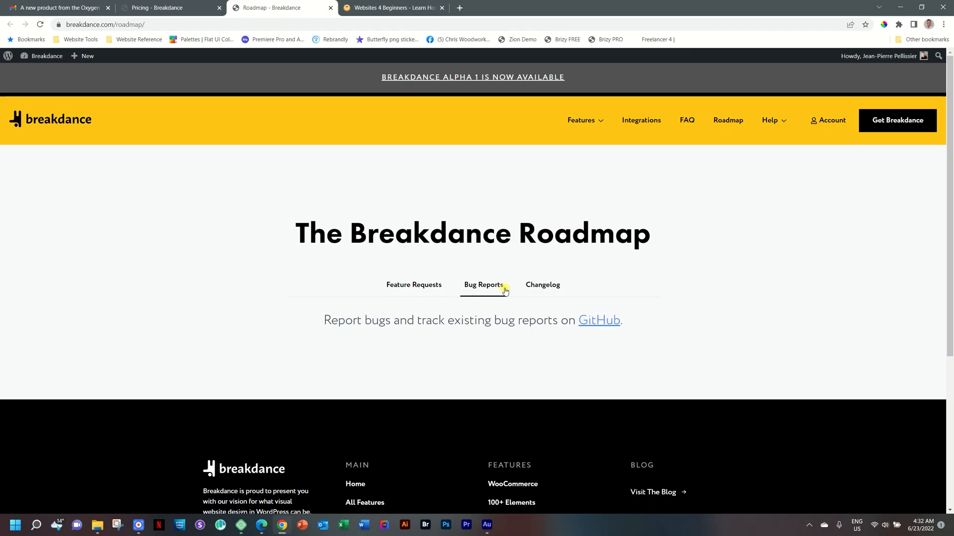
pyautogui.click(543, 290)
pyautogui.click(474, 287)
pyautogui.click(432, 286)
pyautogui.click(485, 289)
pyautogui.scroll(-3, 440, 191)
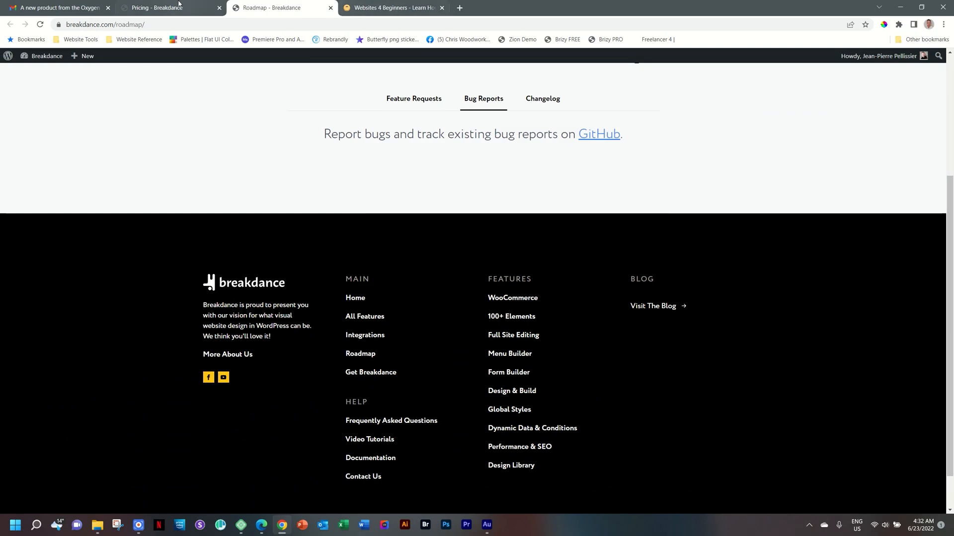
# Return to the alpha download page and review the Get Breakdance Alpha section and sale questions
pyautogui.click(179, 5)
pyautogui.scroll(-6, 238, 270)
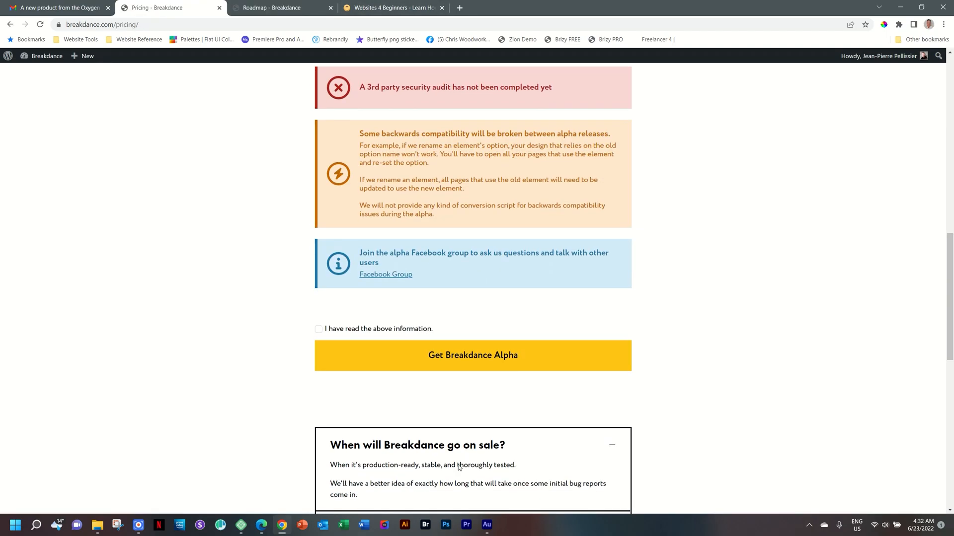
pyautogui.scroll(-4, 459, 467)
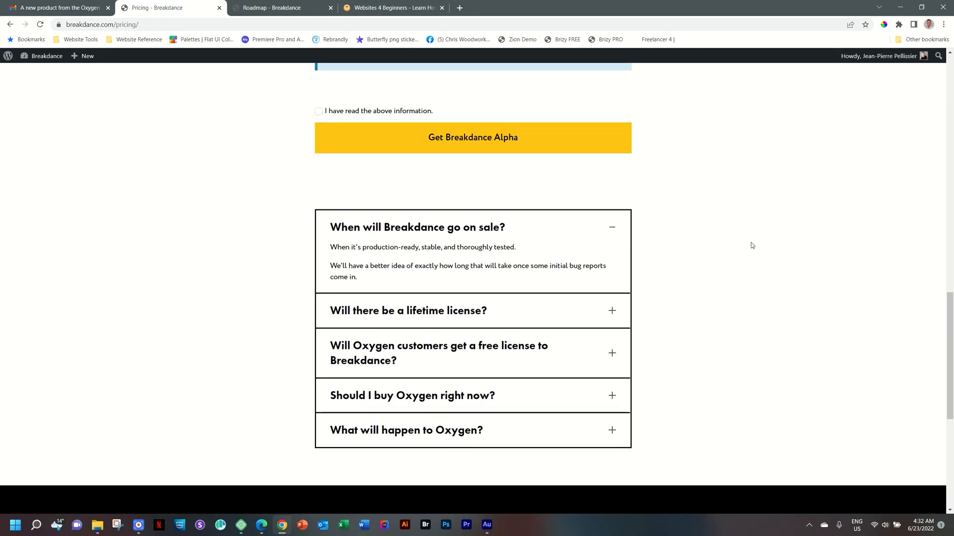
pyautogui.scroll(15, 754, 248)
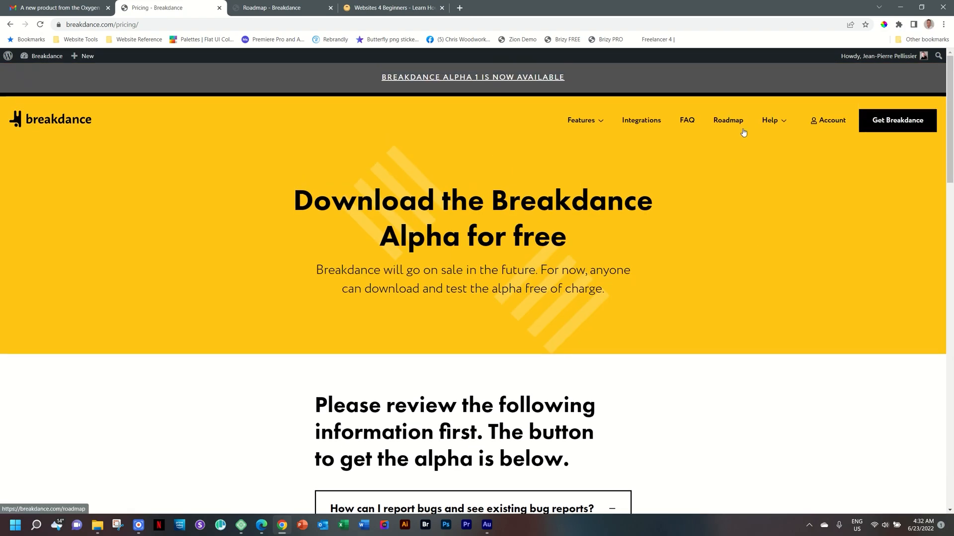
# Open the FAQ page and expand the question "What will happen to Oxygen?" in the Oxygen section
pyautogui.click(689, 122)
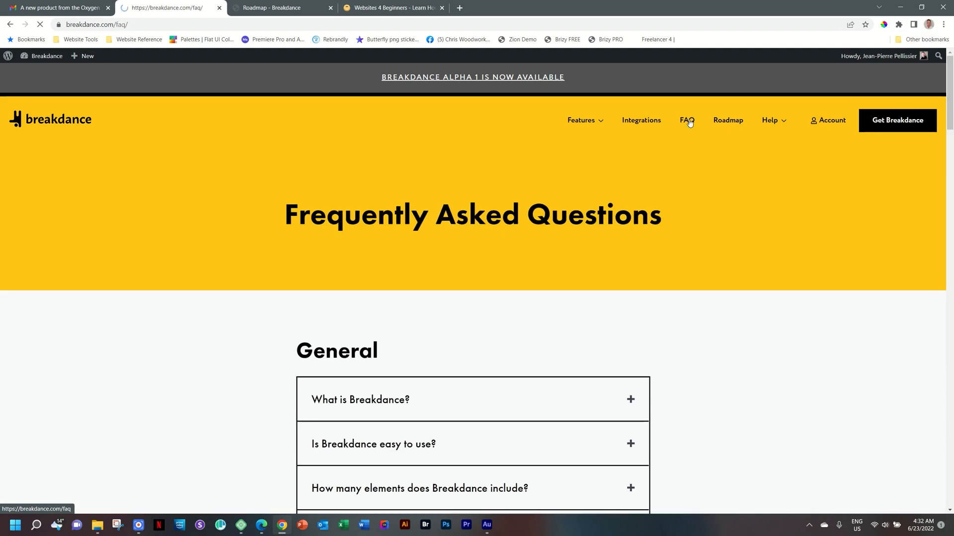
pyautogui.moveTo(951, 78); pyautogui.dragTo(951, 403)
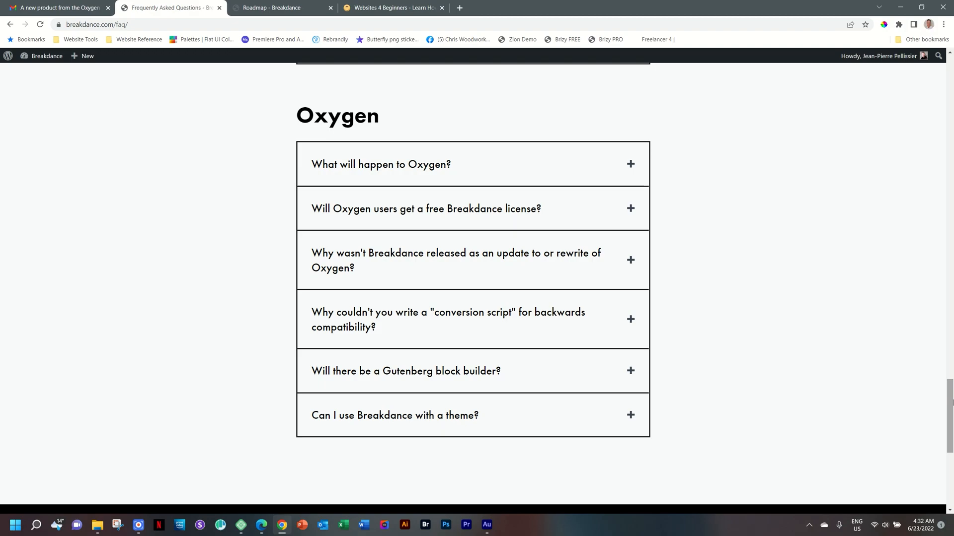
pyautogui.click(438, 167)
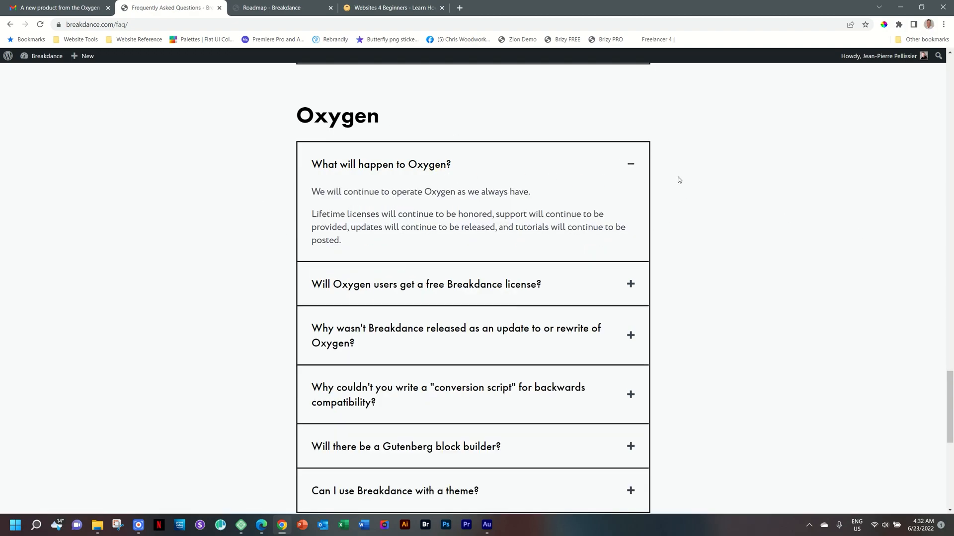
pyautogui.moveTo(951, 390); pyautogui.dragTo(952, 393)
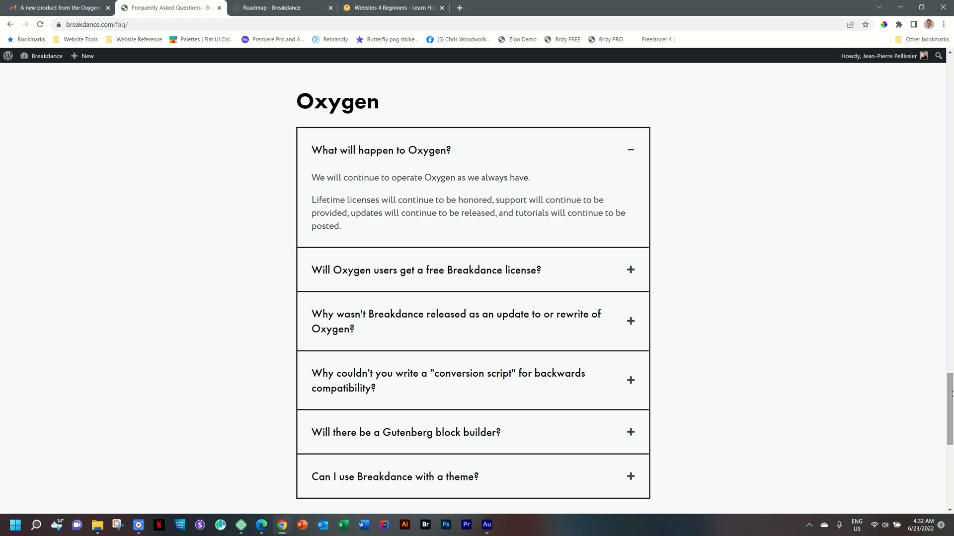
# Open the Downloads folder in File Explorer, then return to the FAQ tab
pyautogui.click(263, 8)
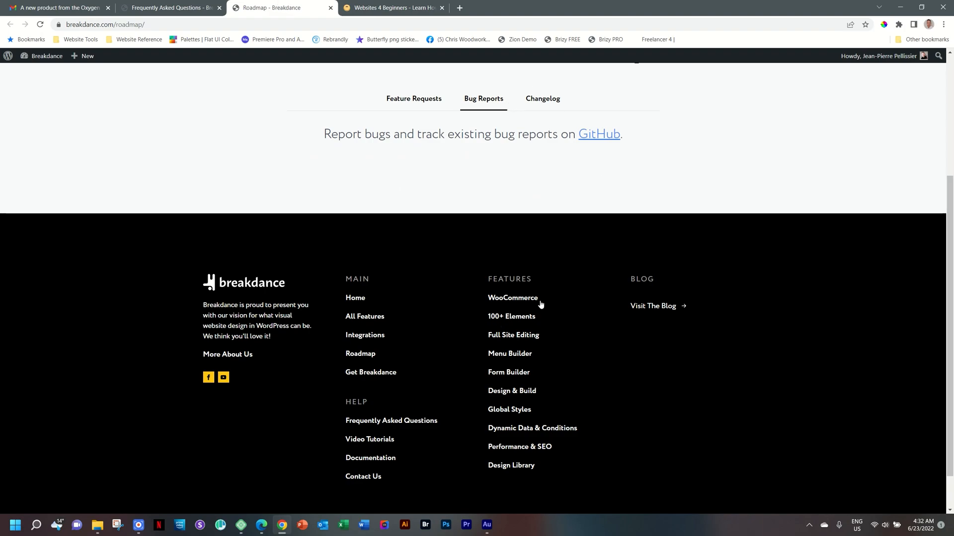
pyautogui.click(96, 525)
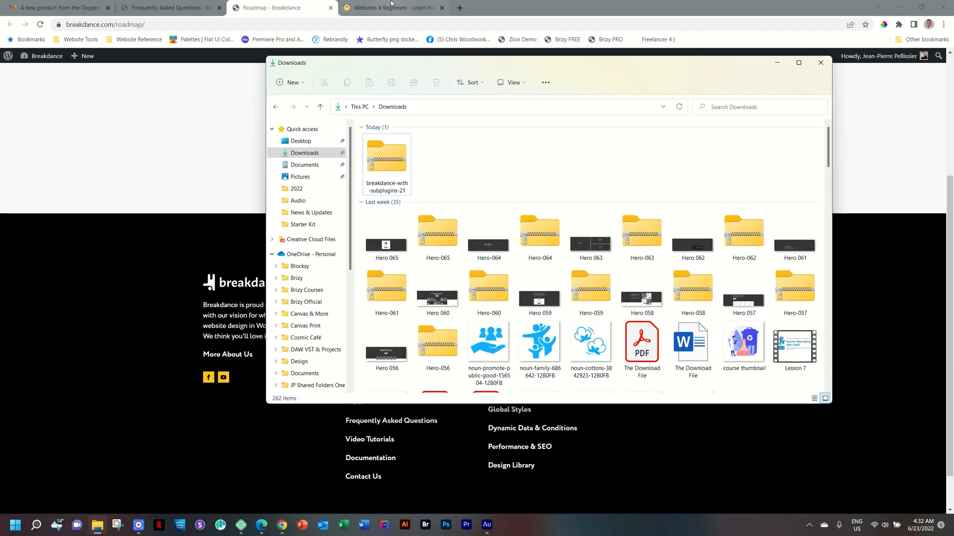
pyautogui.click(181, 2)
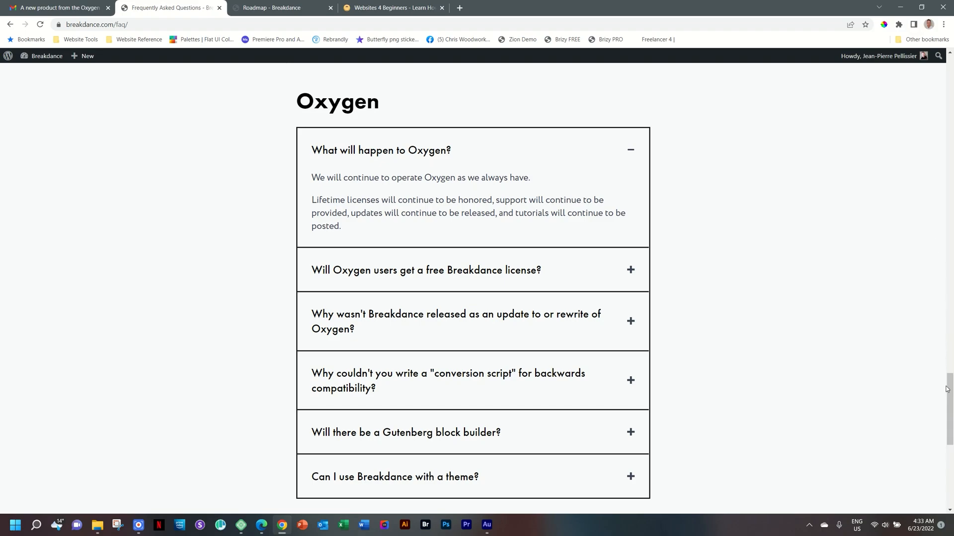
# Scroll through the FAQ sections, then return to the announcement email and scroll up to its links
pyautogui.moveTo(948, 389); pyautogui.dragTo(951, 71)
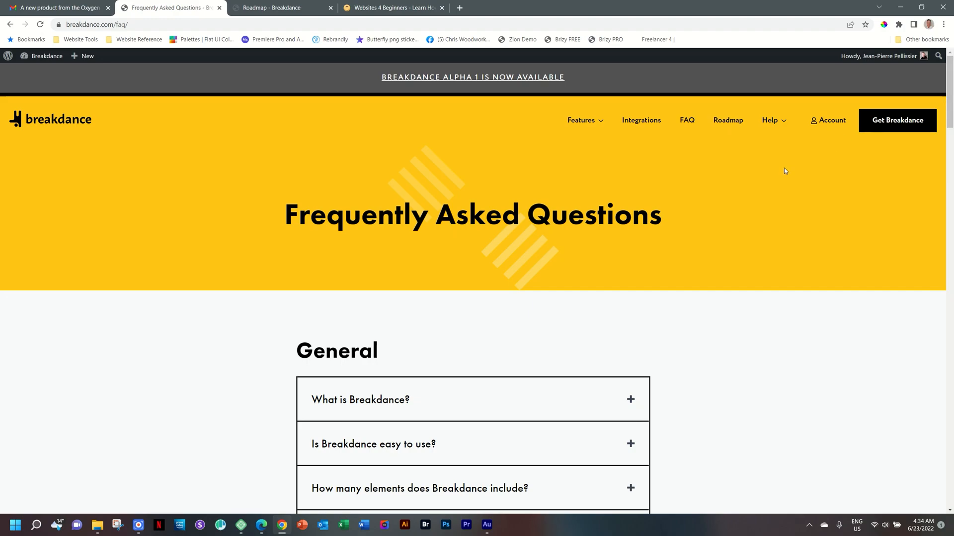
pyautogui.scroll(-6, 779, 207)
pyautogui.scroll(-20, 779, 208)
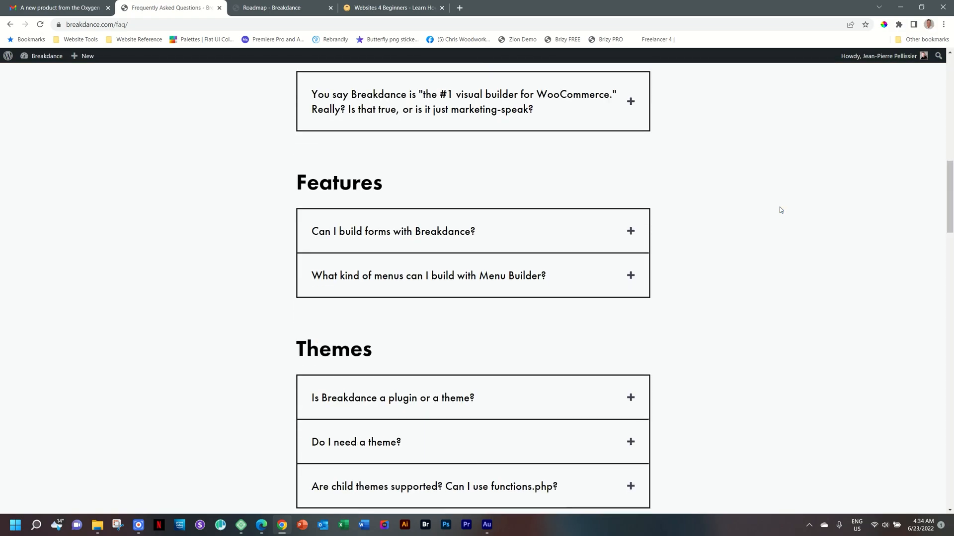
pyautogui.scroll(-14, 780, 209)
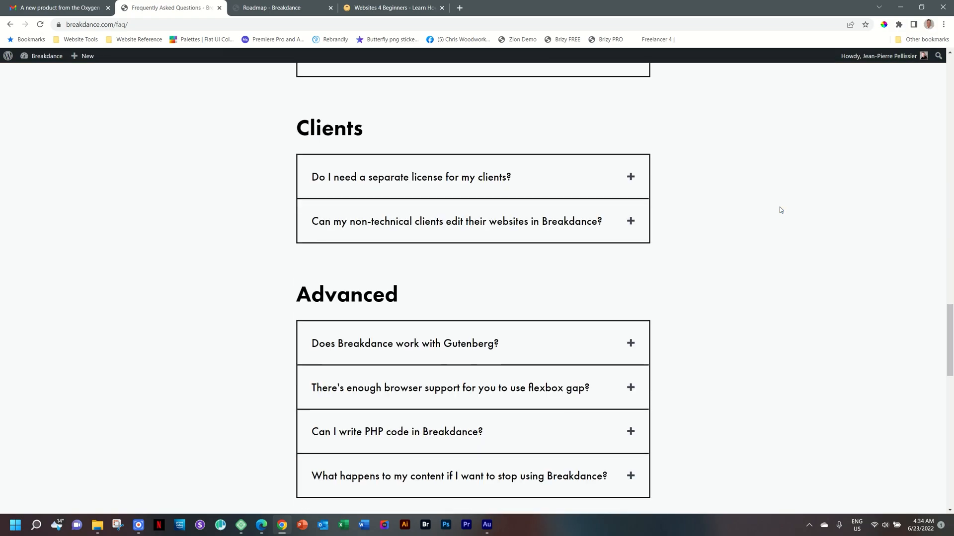
pyautogui.scroll(2, 785, 209)
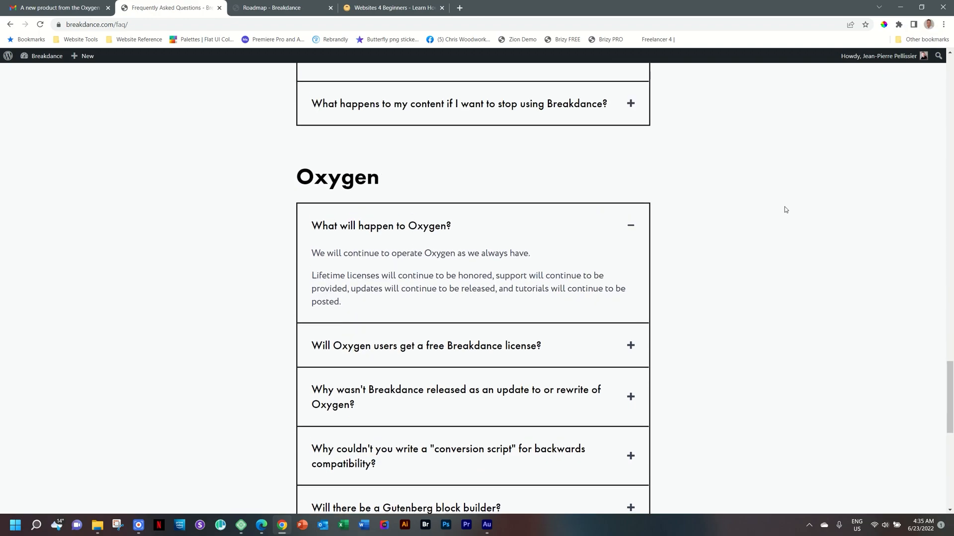
pyautogui.click(97, 4)
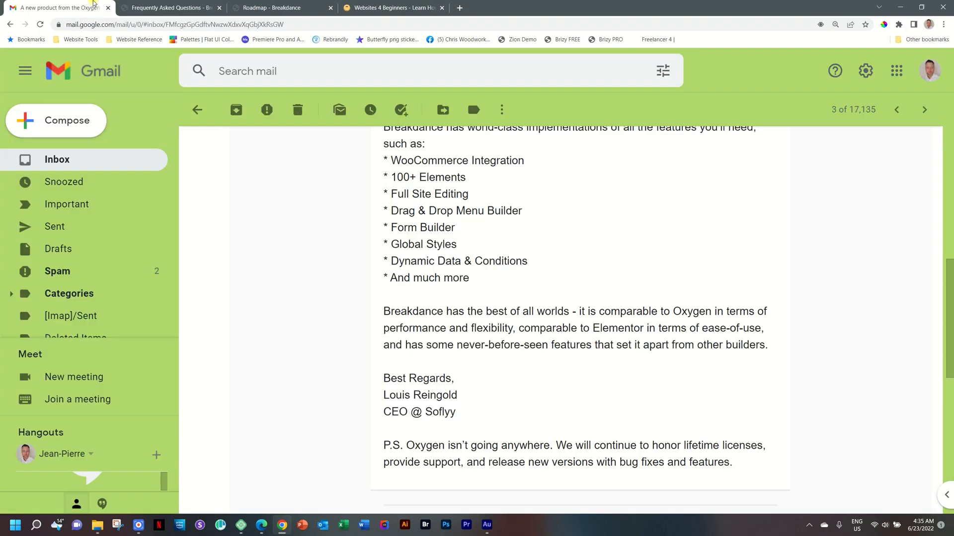
pyautogui.scroll(3, 528, 330)
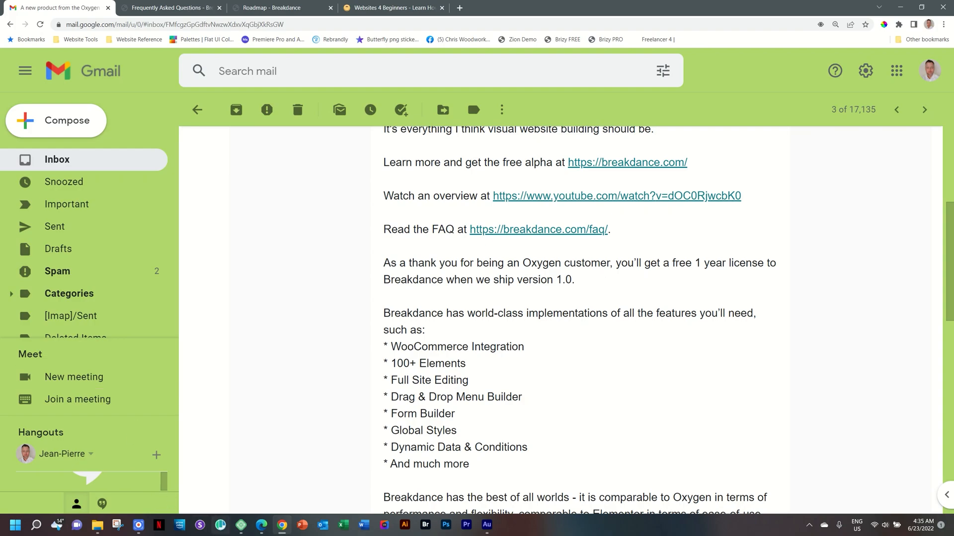
# Open the Breakdance Alpha local site's WordPress dashboard in Edge
pyautogui.click(242, 526)
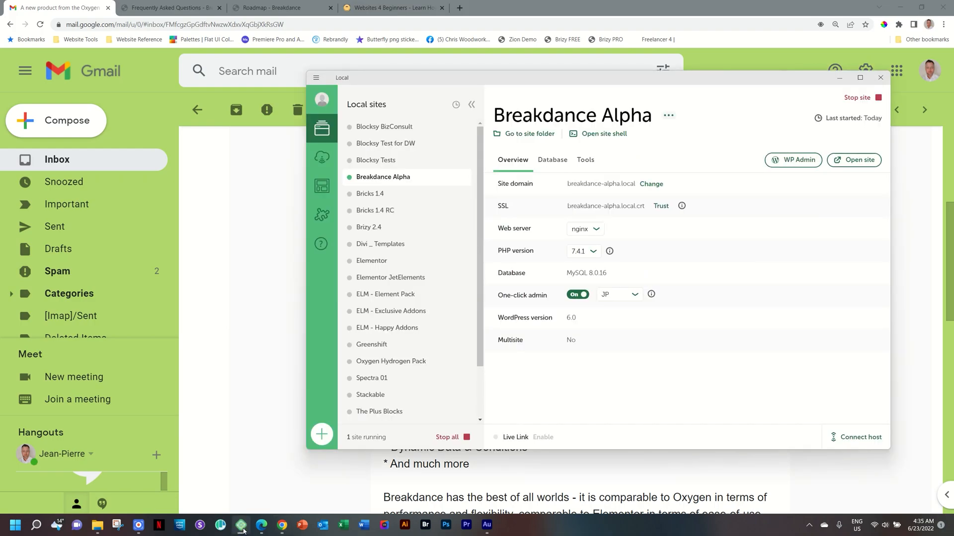
pyautogui.moveTo(257, 530)
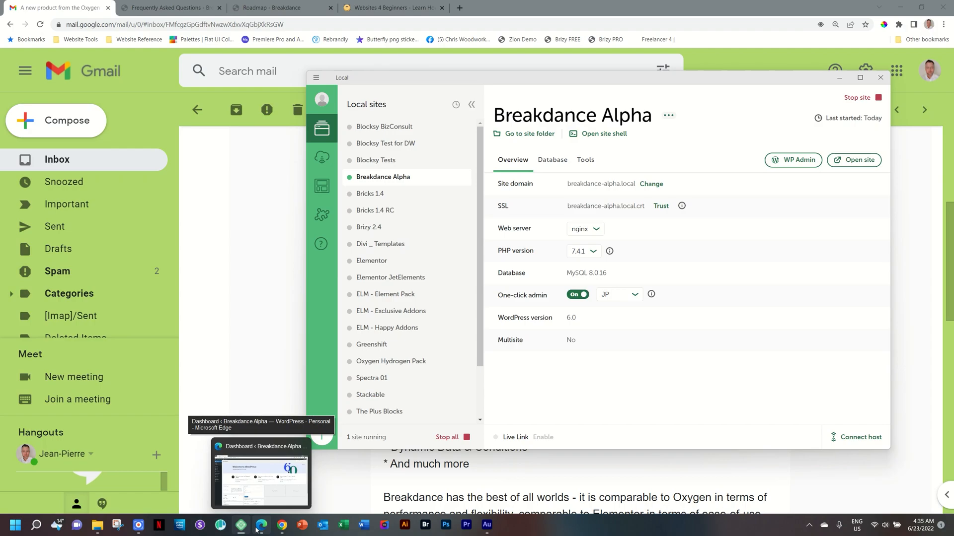
pyautogui.click(257, 530)
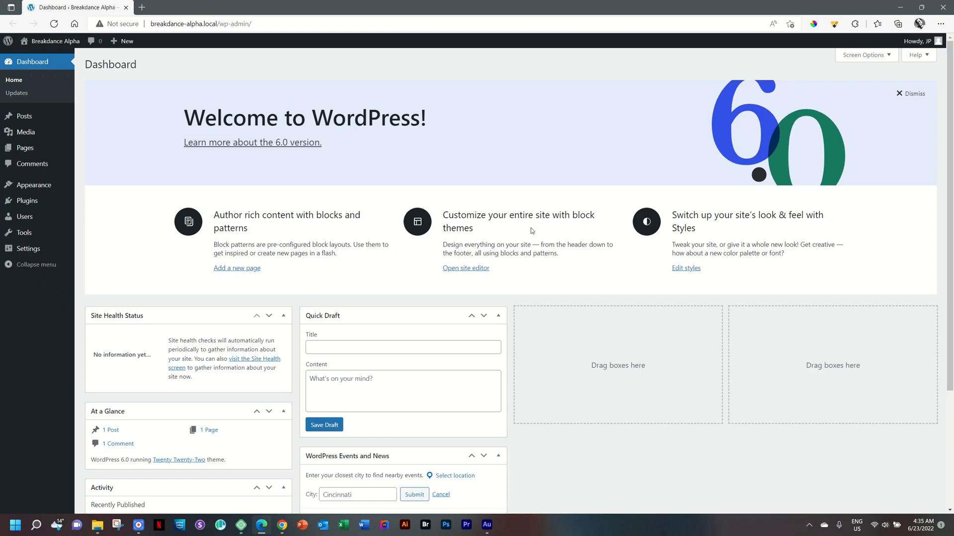
# Upload the breakdance-with-subplugins-21.zip file from Downloads as a new plugin and install it
pyautogui.moveTo(30, 200)
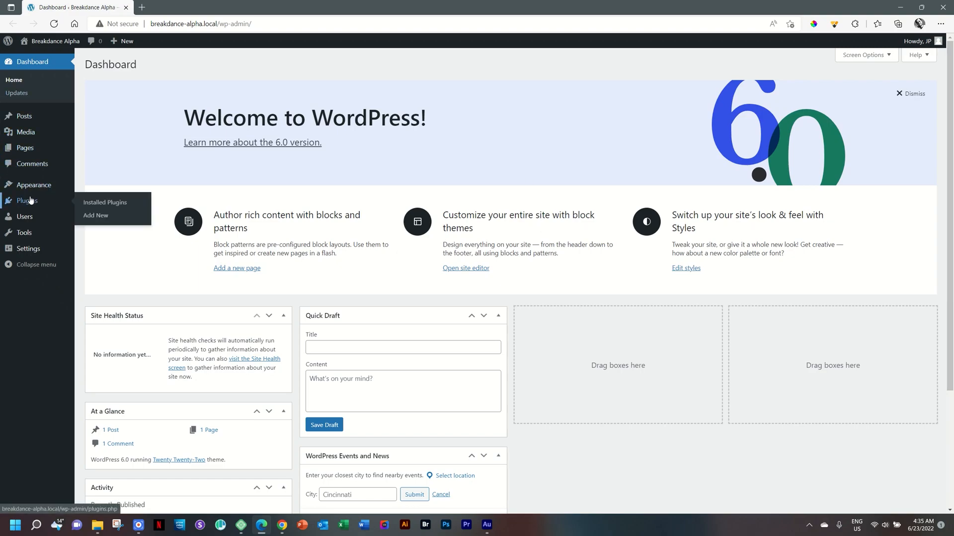
pyautogui.click(100, 217)
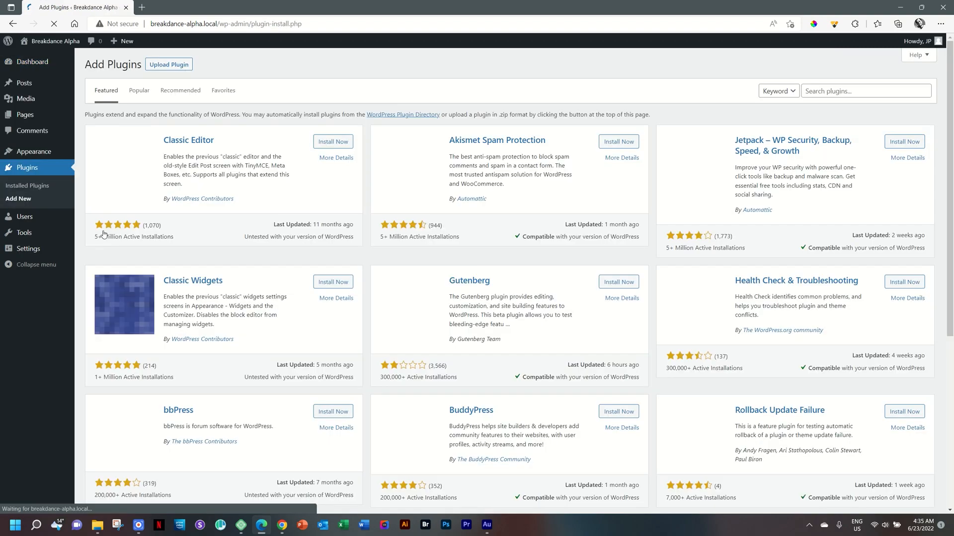
pyautogui.click(149, 63)
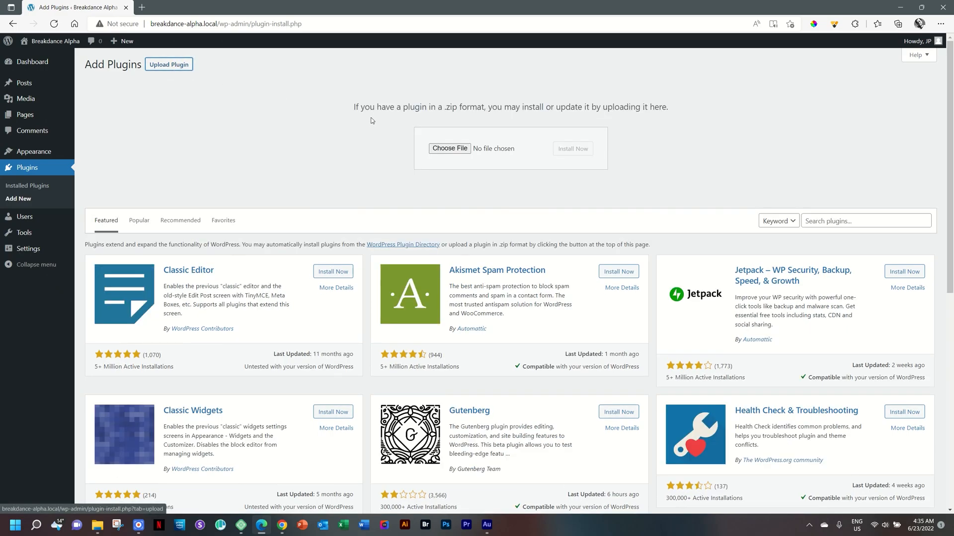
pyautogui.click(98, 525)
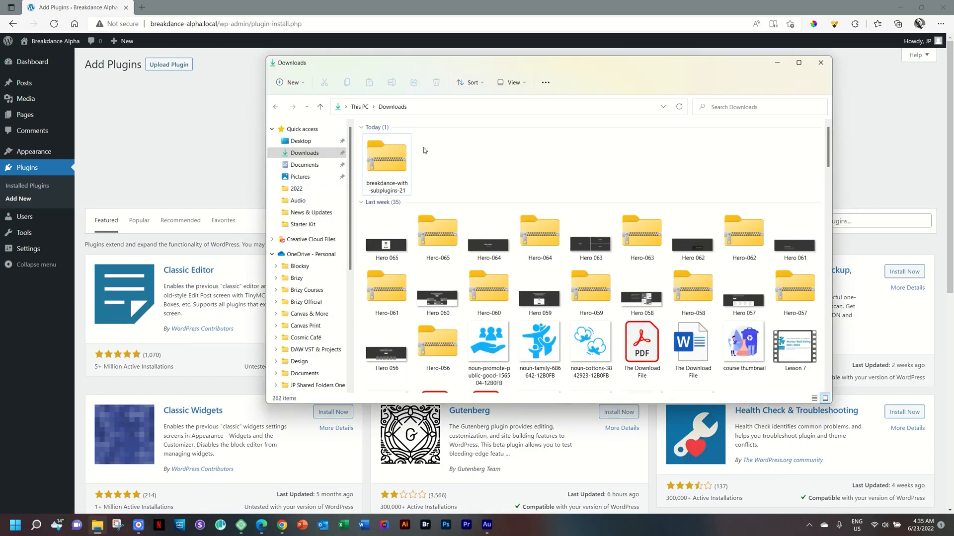
pyautogui.moveTo(439, 73); pyautogui.dragTo(432, 176)
pyautogui.moveTo(380, 259); pyautogui.dragTo(458, 150)
pyautogui.click(586, 150)
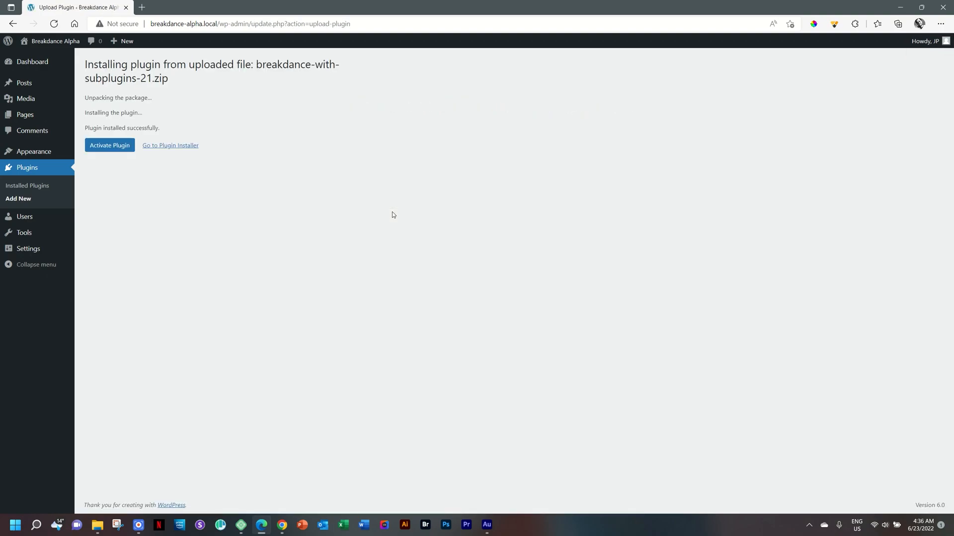
# Activate the plugin and finish the Breakdance Setup Wizard with Disable Theme selected
pyautogui.click(111, 150)
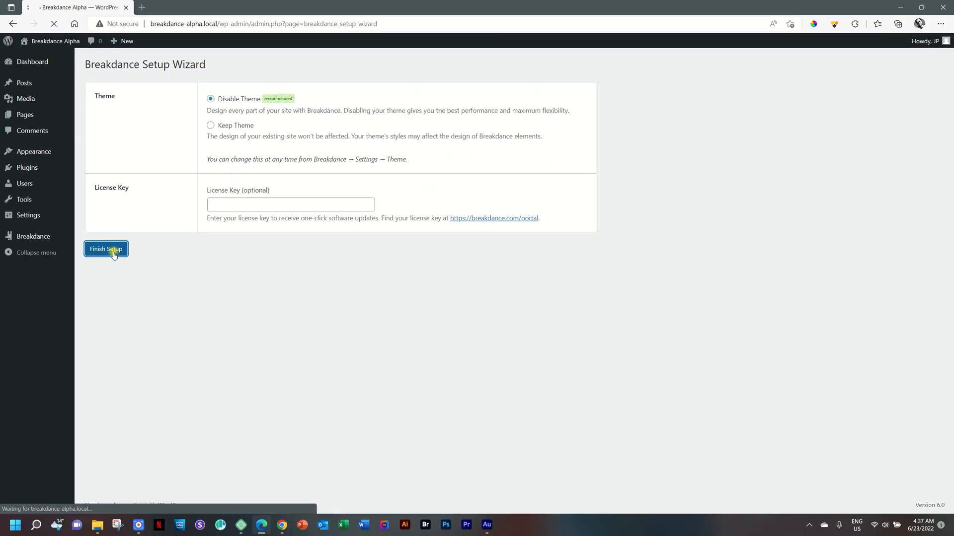
pyautogui.click(70, 412)
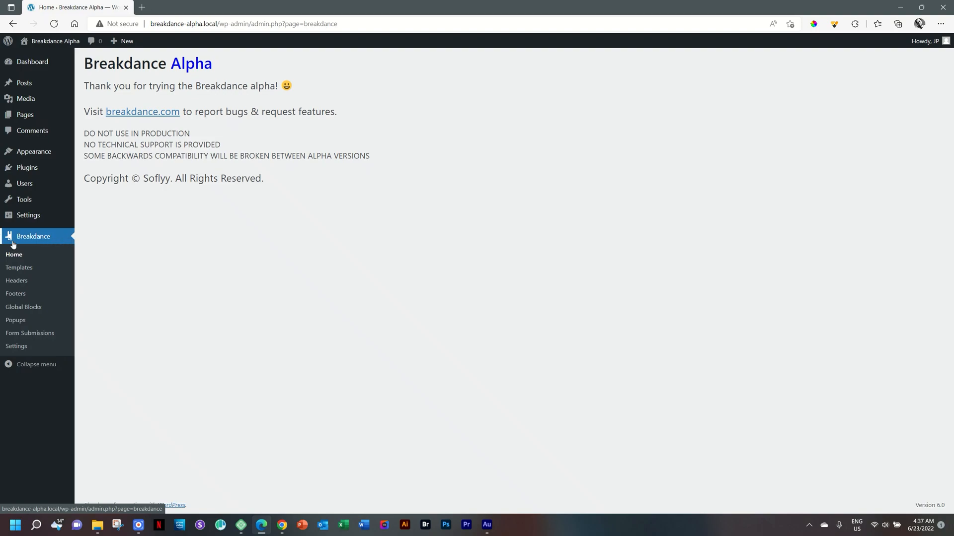
# Scroll the FAQ page back to the top, then switch back to the WordPress admin
pyautogui.click(281, 525)
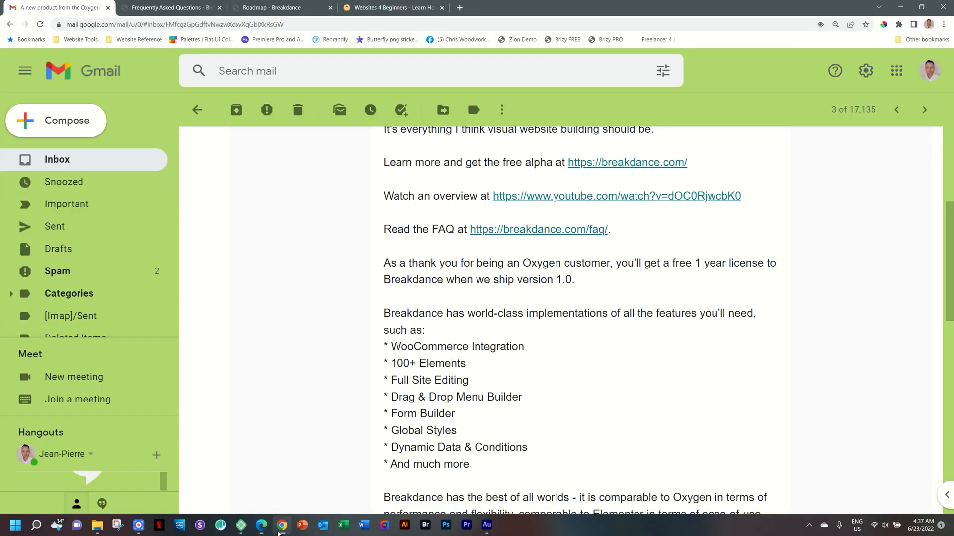
pyautogui.click(184, 7)
pyautogui.scroll(20, 251, 118)
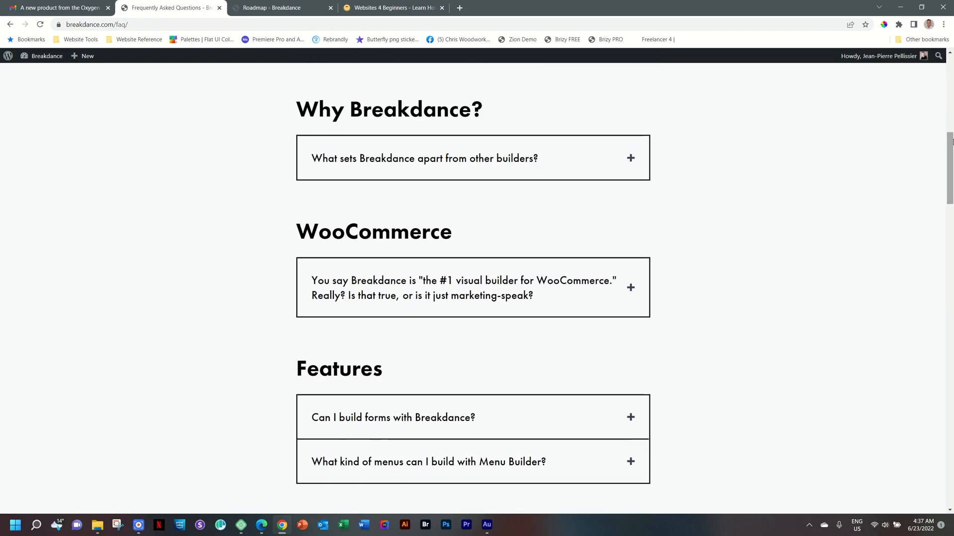
pyautogui.scroll(3, 950, 69)
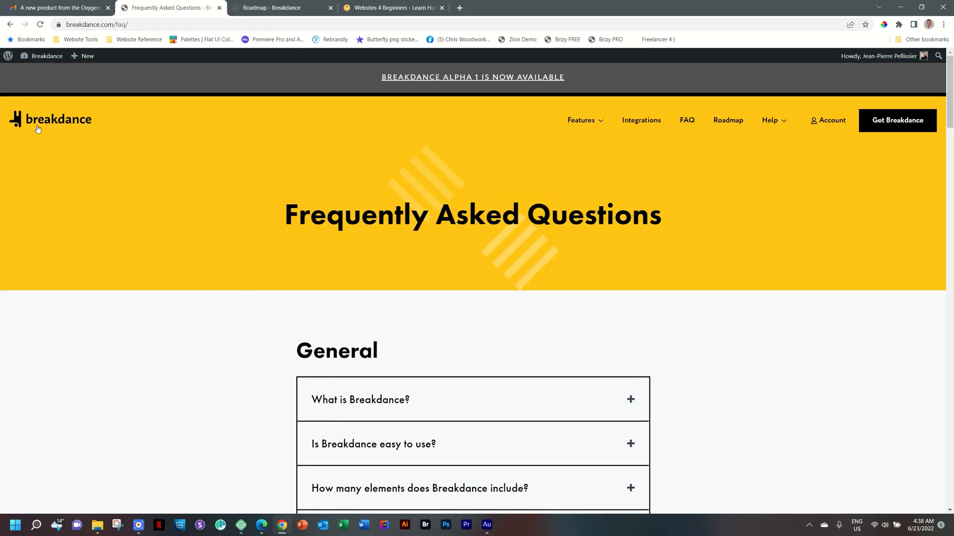
pyautogui.moveTo(264, 531)
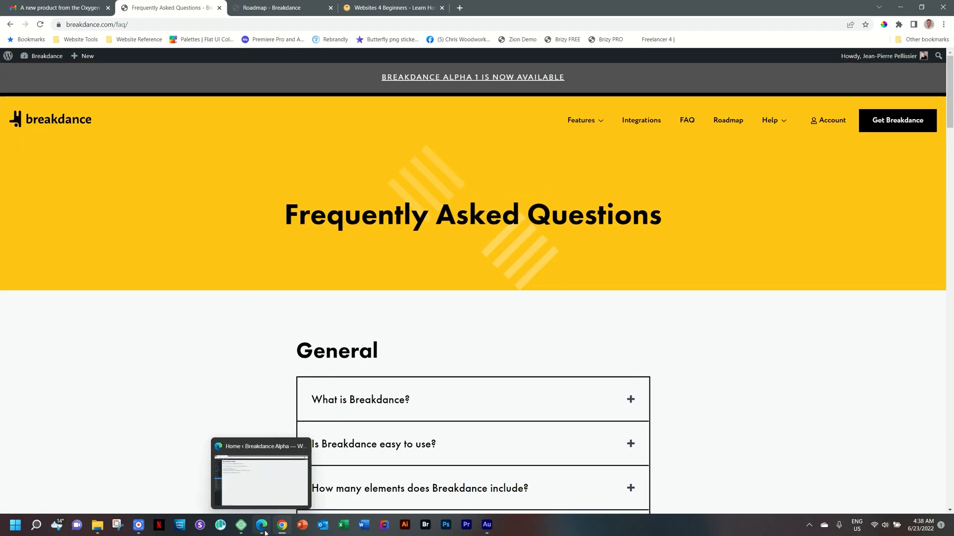
pyautogui.click(266, 528)
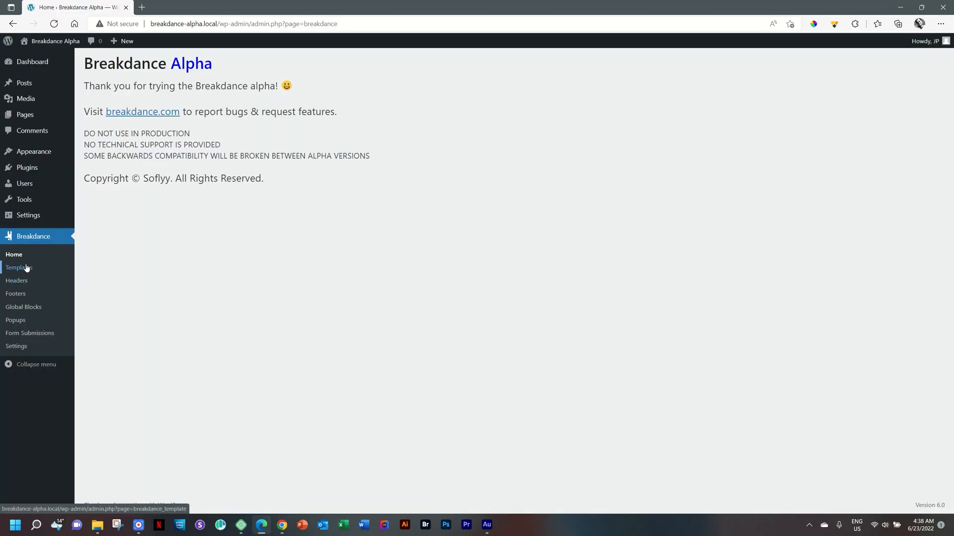
# View the Breakdance Home, Templates and Settings pages in the admin
pyautogui.click(14, 254)
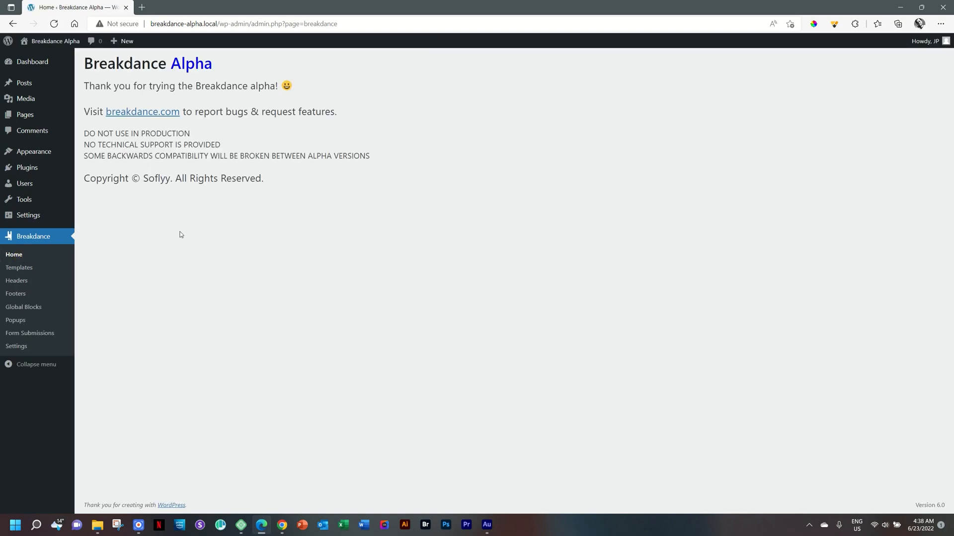
pyautogui.click(17, 269)
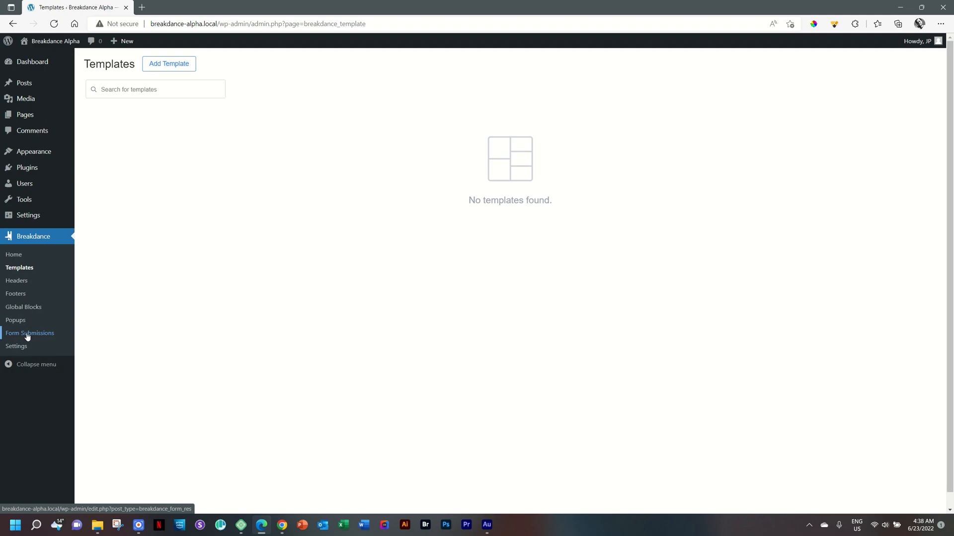
pyautogui.click(13, 347)
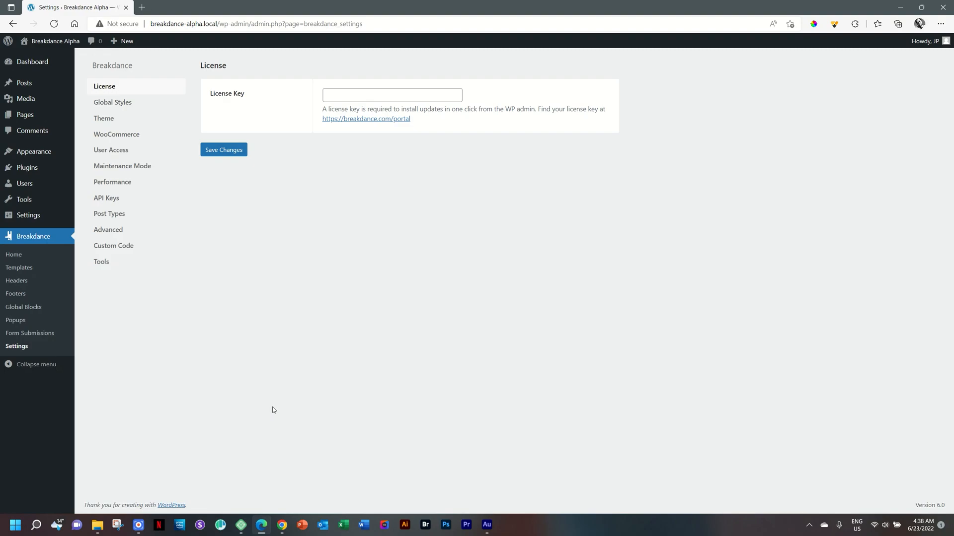
# Browse the Breakdance API Keys, Post Types, Advanced and Tools settings
pyautogui.click(106, 197)
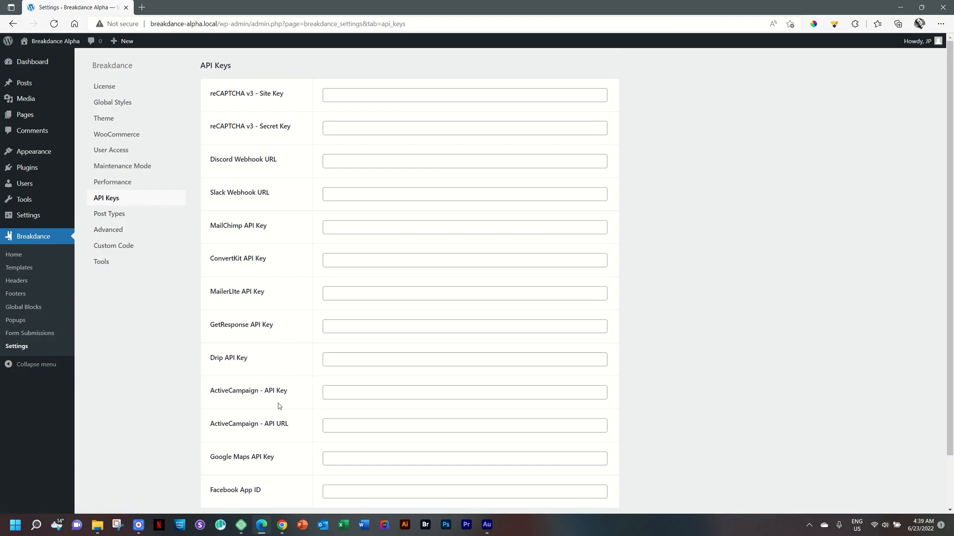
pyautogui.scroll(-2, 279, 406)
pyautogui.scroll(2, 280, 406)
pyautogui.click(106, 217)
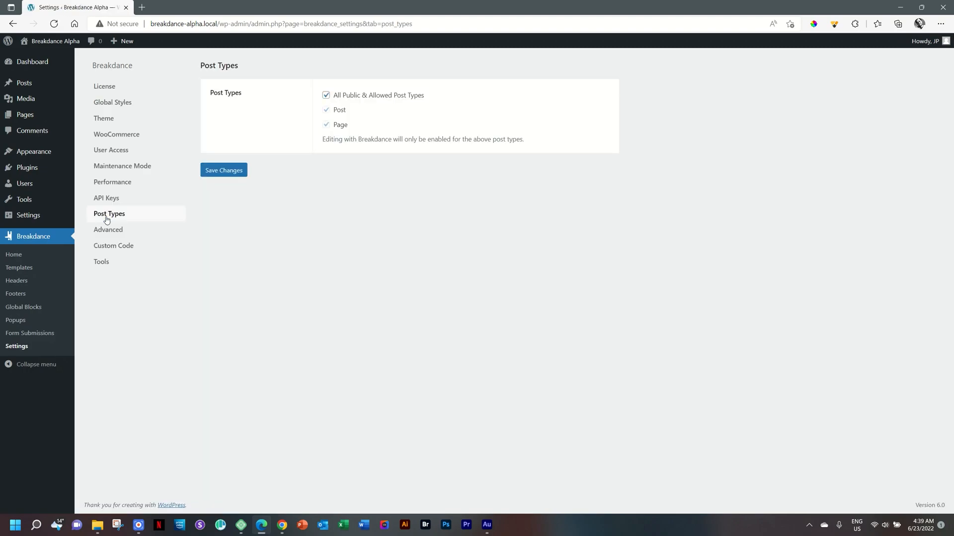
pyautogui.click(108, 230)
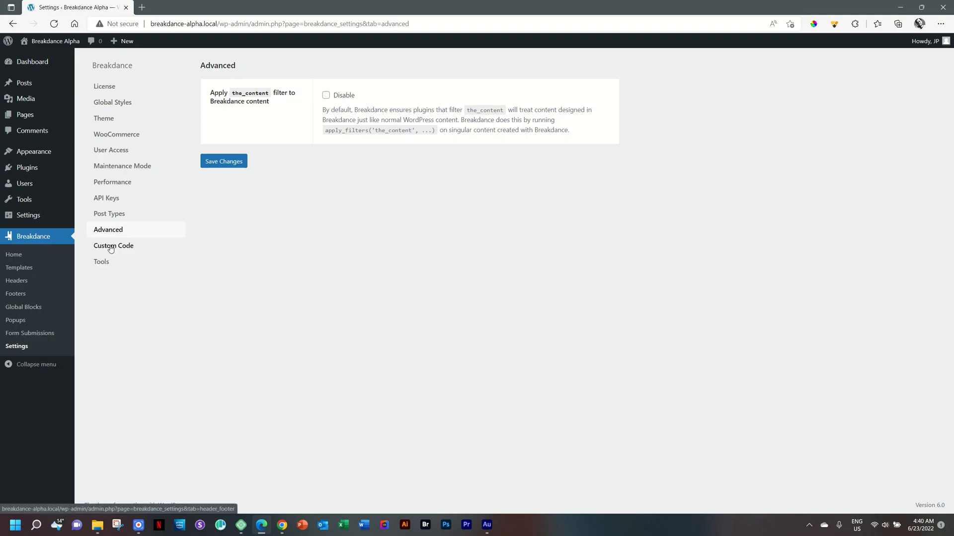
pyautogui.click(101, 263)
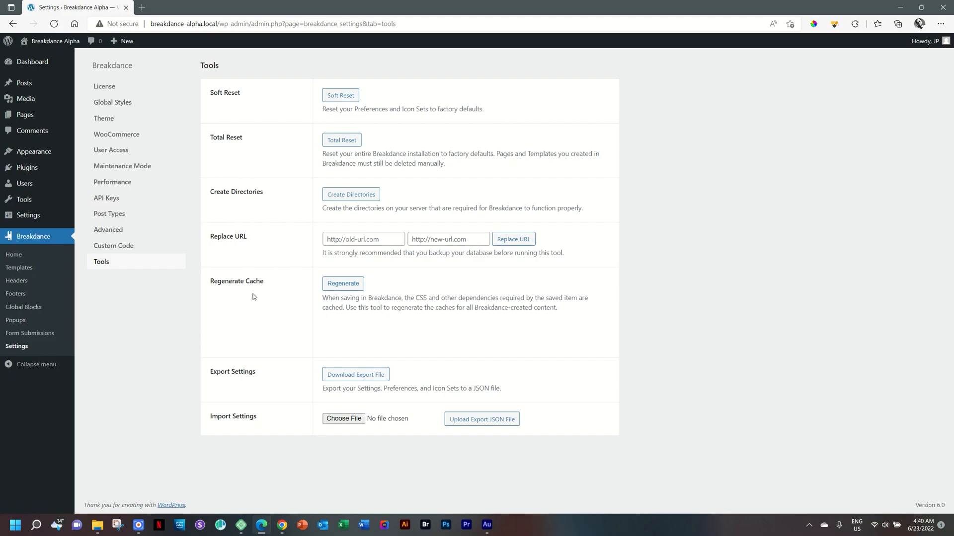
# Review the Performance, User Access and Maintenance Mode settings
pyautogui.click(114, 187)
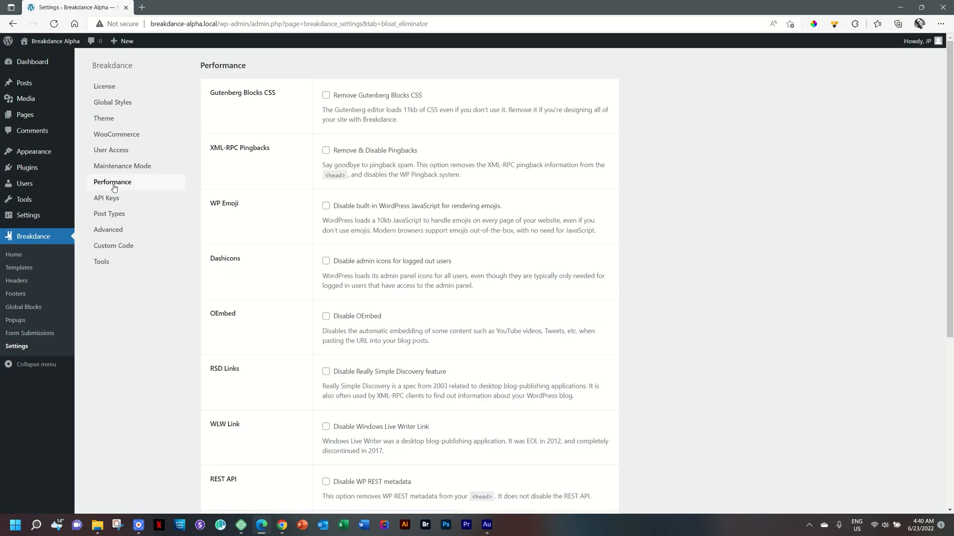
pyautogui.scroll(-5, 145, 266)
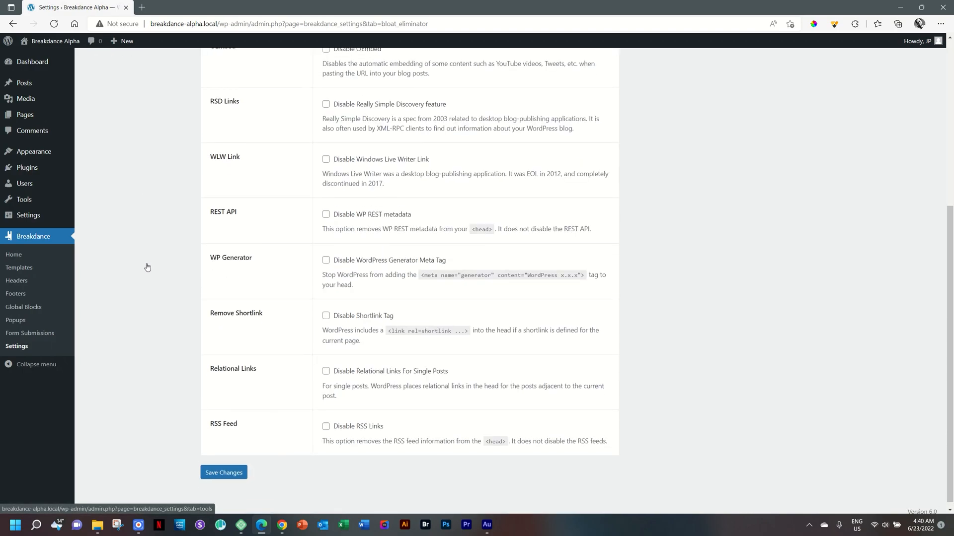
pyautogui.scroll(5, 147, 267)
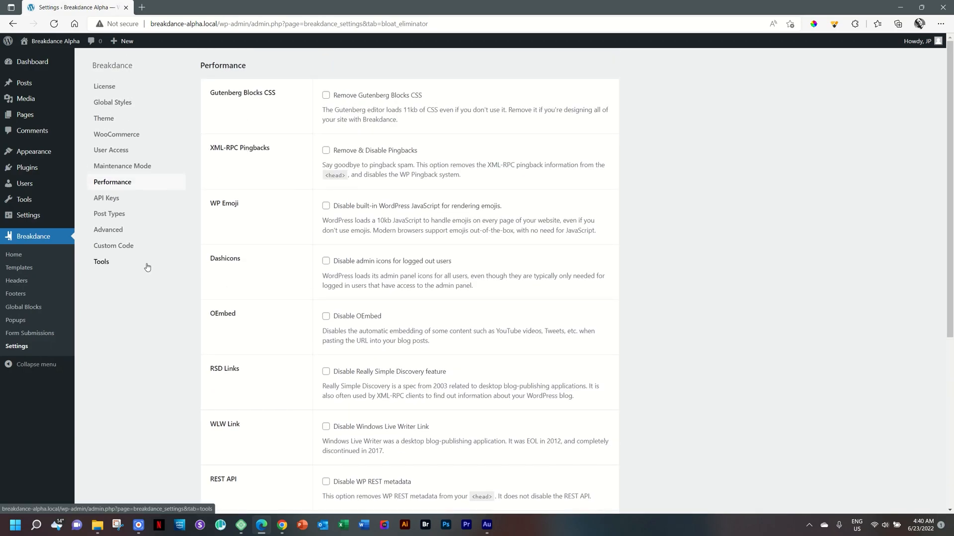
pyautogui.click(128, 152)
pyautogui.click(124, 165)
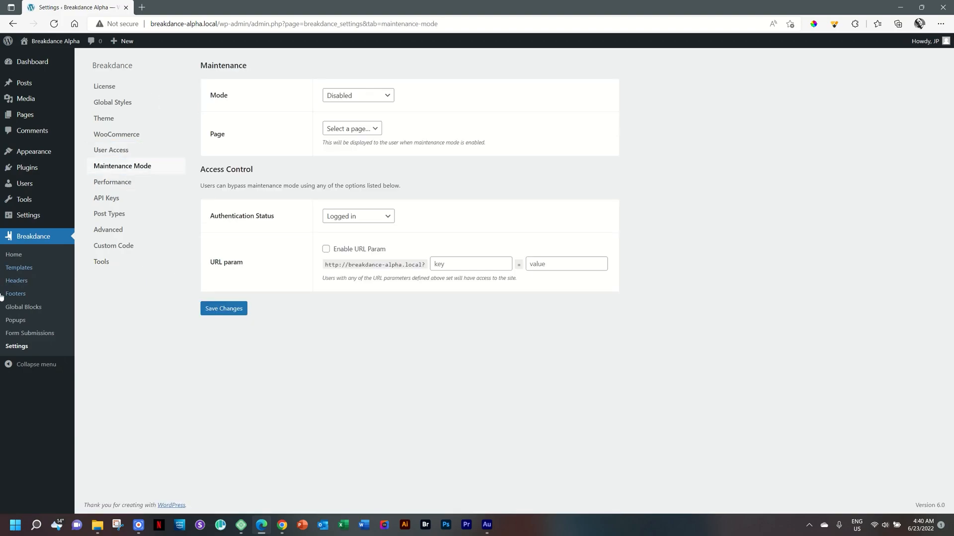
# Open Templates, view the Add Template options, close them, and open the Headers page
pyautogui.click(13, 268)
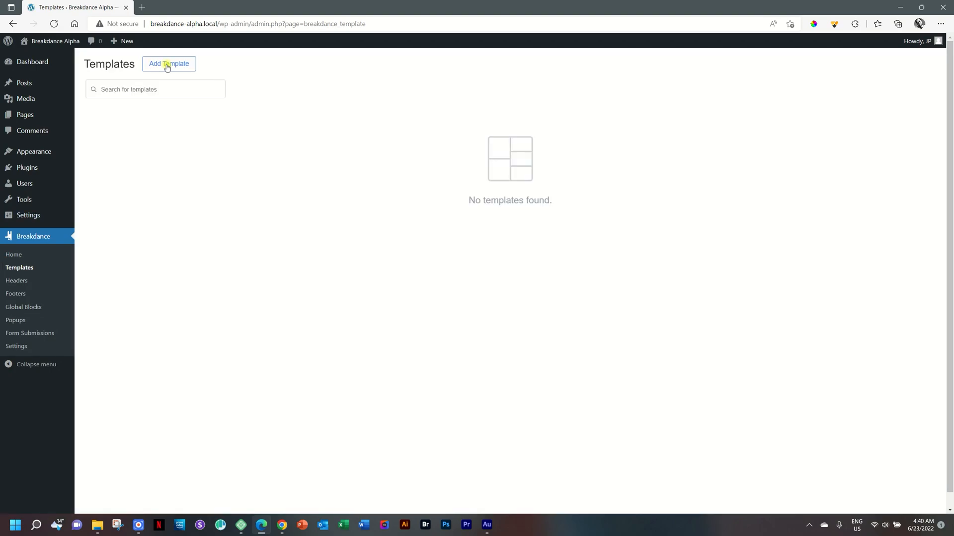
pyautogui.click(168, 64)
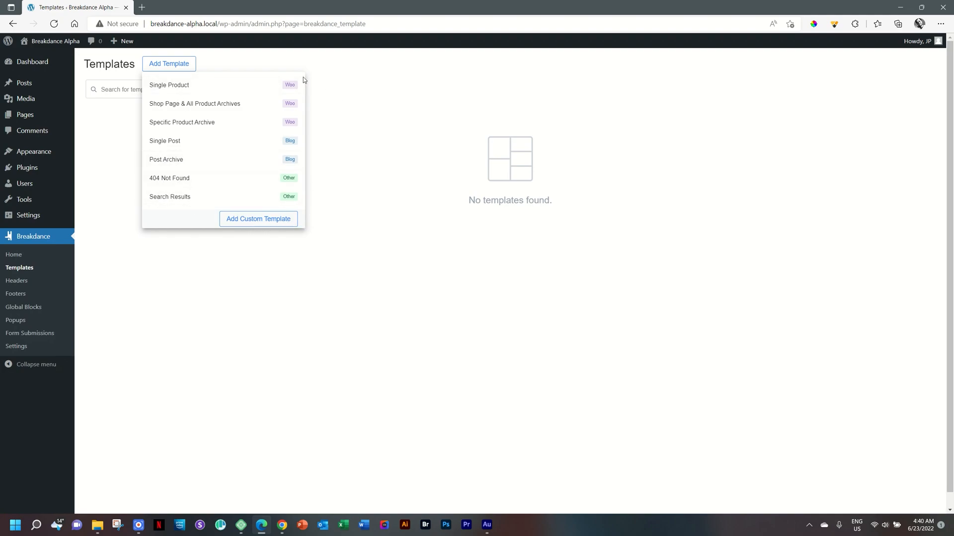
pyautogui.click(423, 206)
pyautogui.click(16, 280)
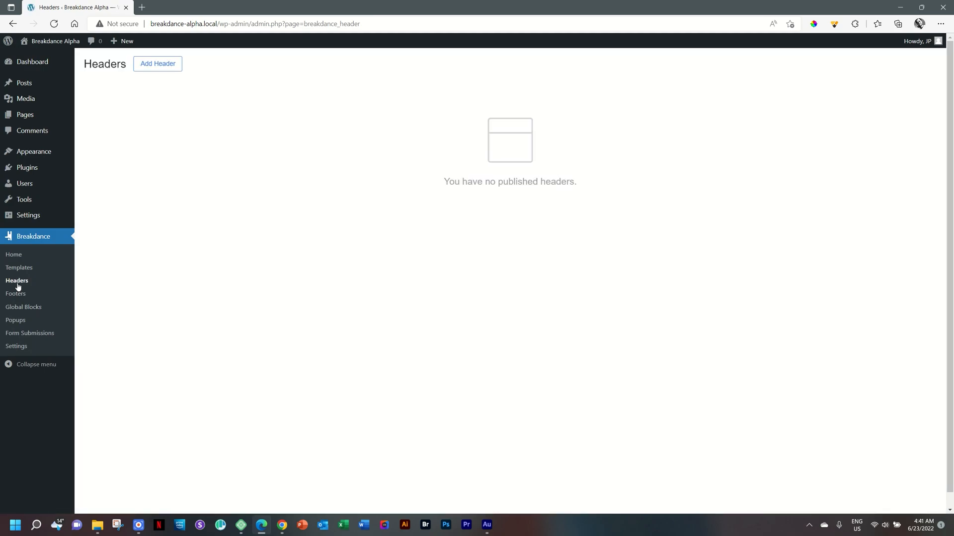
# Open the Add Header dialog, close it without adding, and go to the Footers page
pyautogui.click(147, 70)
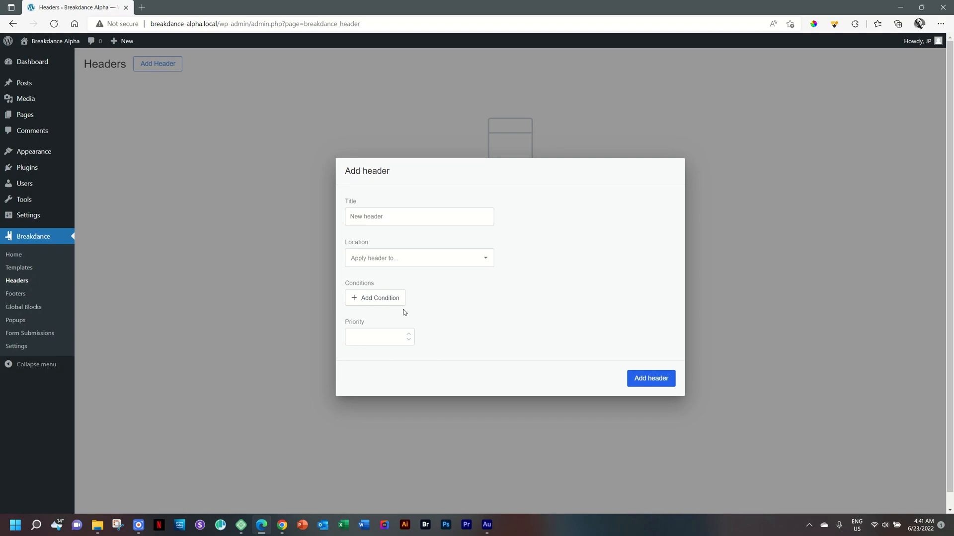
pyautogui.click(724, 316)
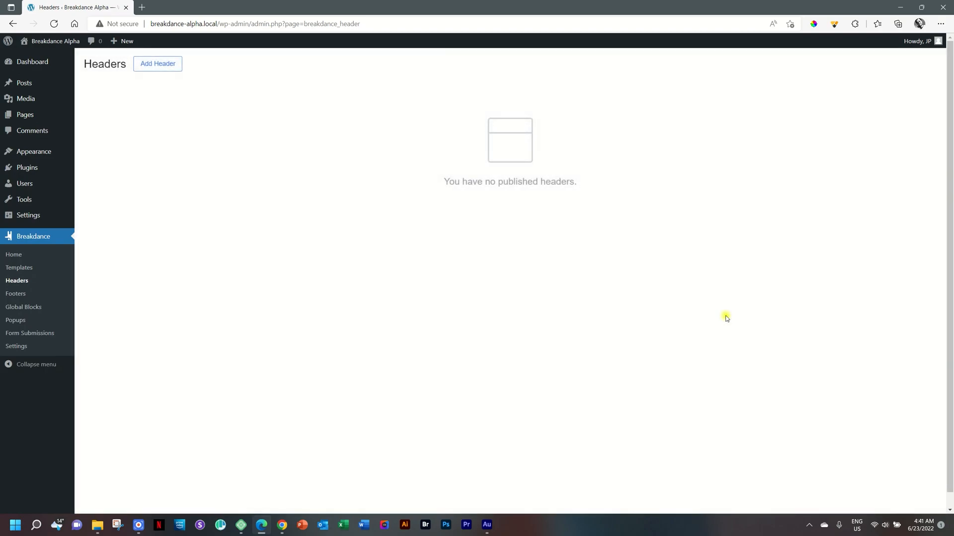
pyautogui.click(13, 294)
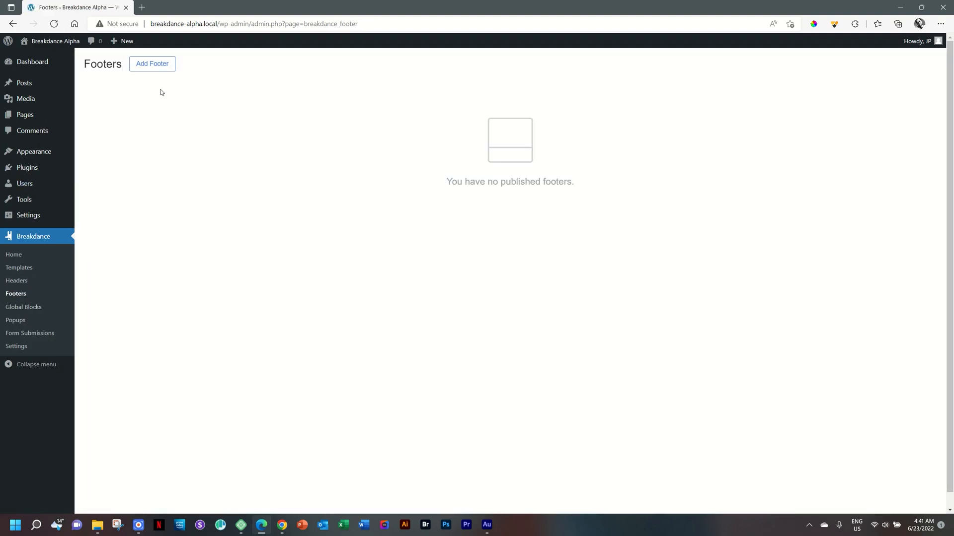
# Open the Add Footer dialog, browse its Location options, and close it without adding a footer
pyautogui.click(170, 63)
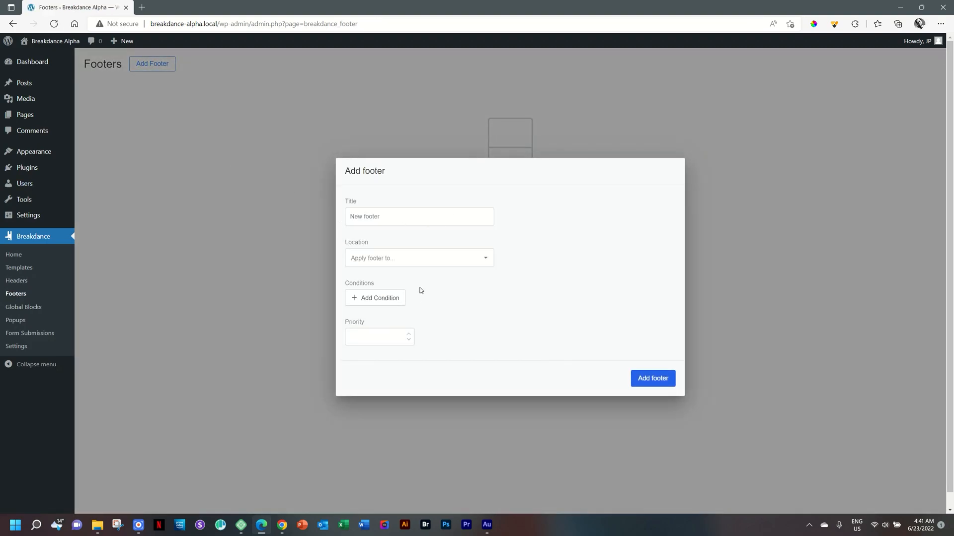
pyautogui.click(438, 257)
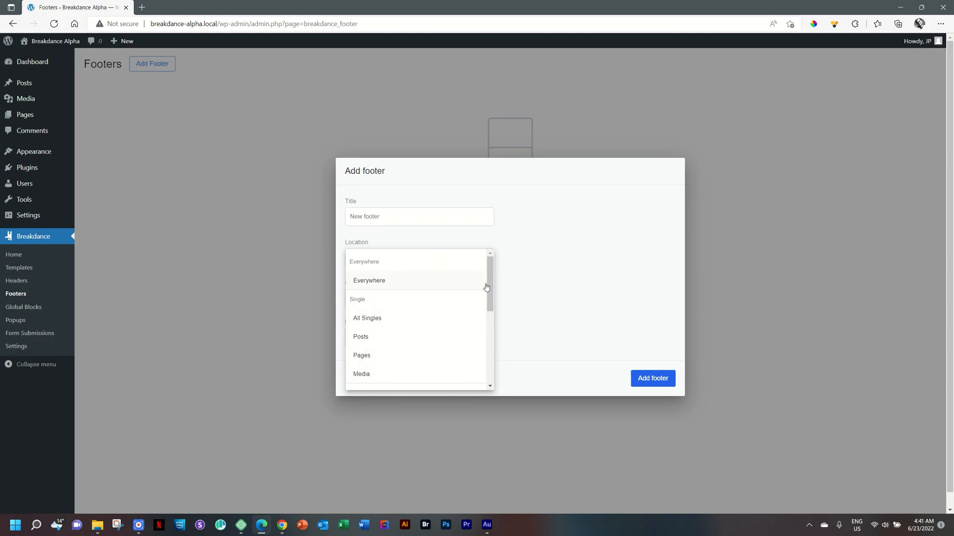
pyautogui.moveTo(492, 282); pyautogui.dragTo(314, 254)
pyautogui.click(314, 252)
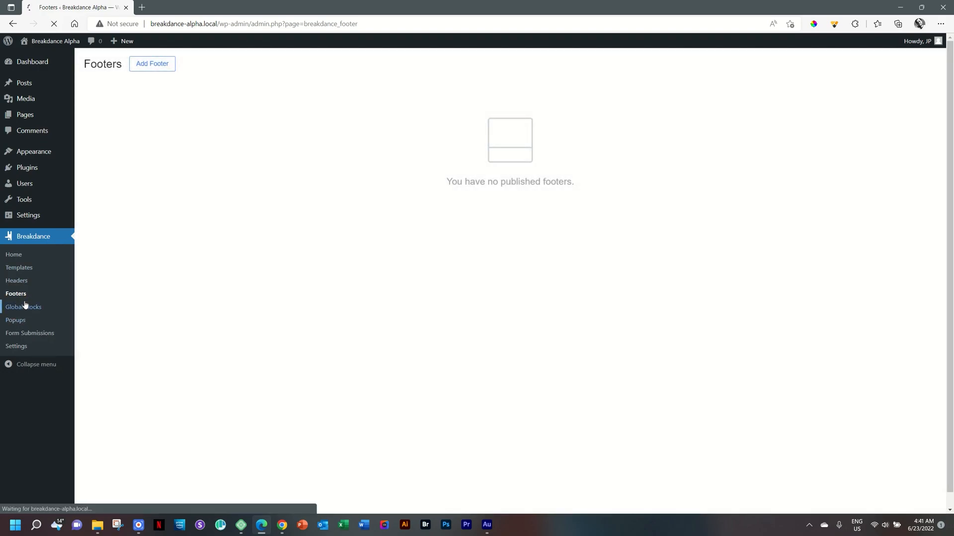
# Open Global Blocks, view the Add Global Block dialog, close it, and open Form Submissions
pyautogui.click(24, 307)
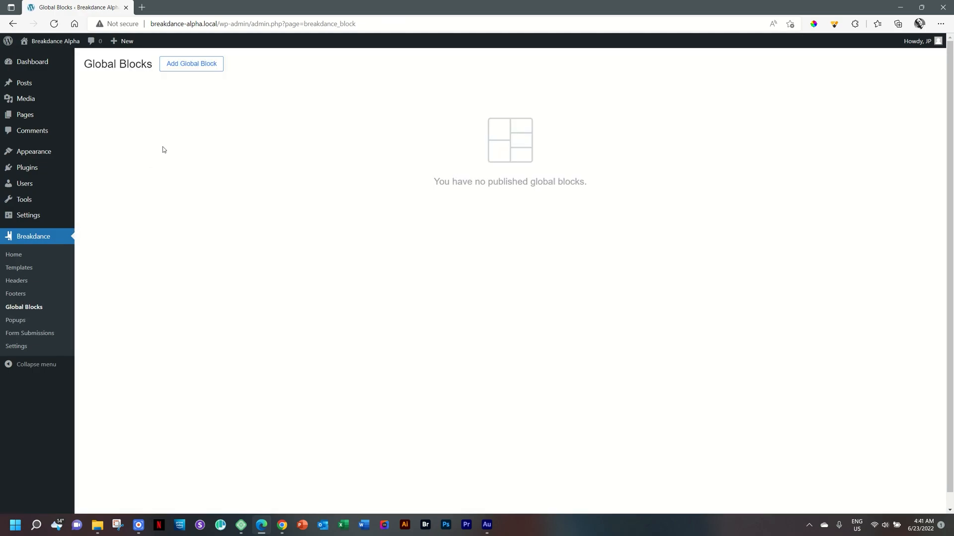
pyautogui.click(203, 67)
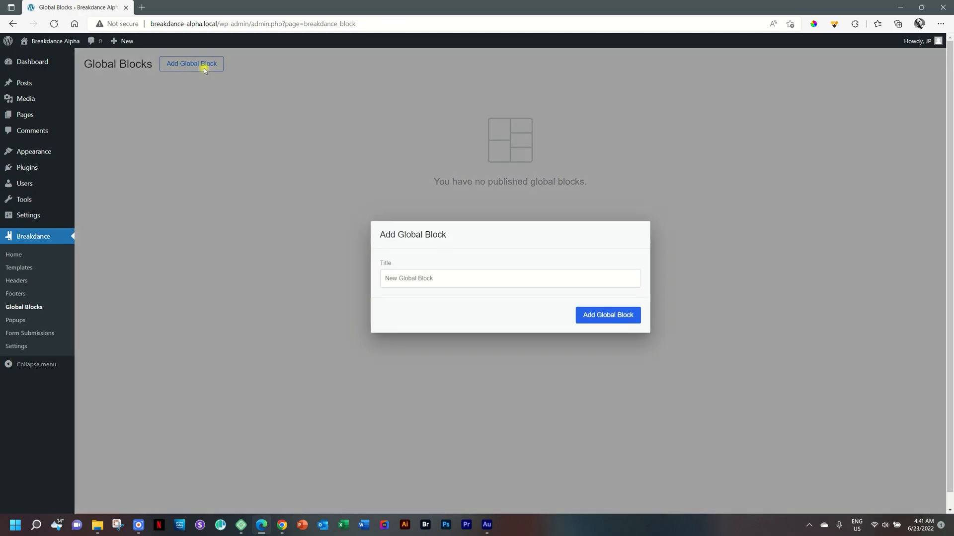
pyautogui.click(254, 284)
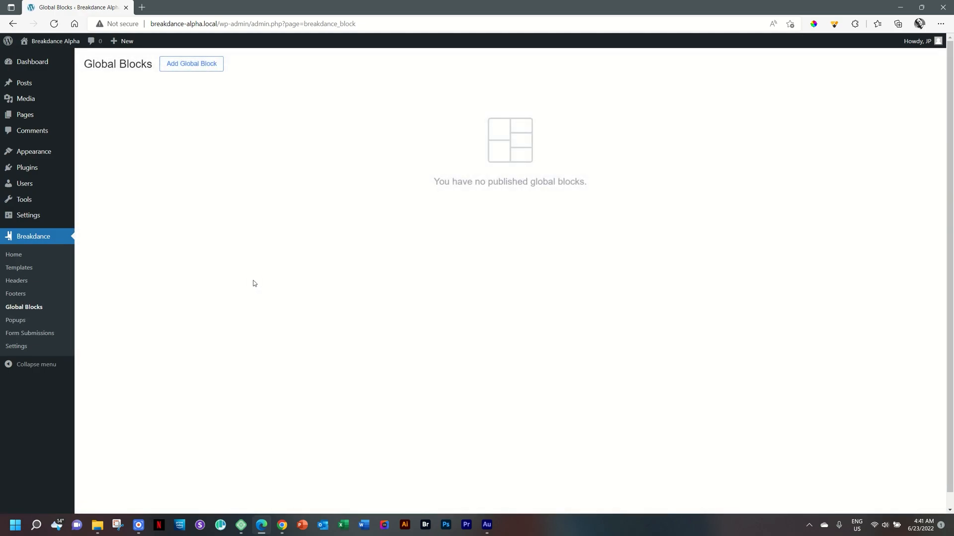
pyautogui.click(25, 335)
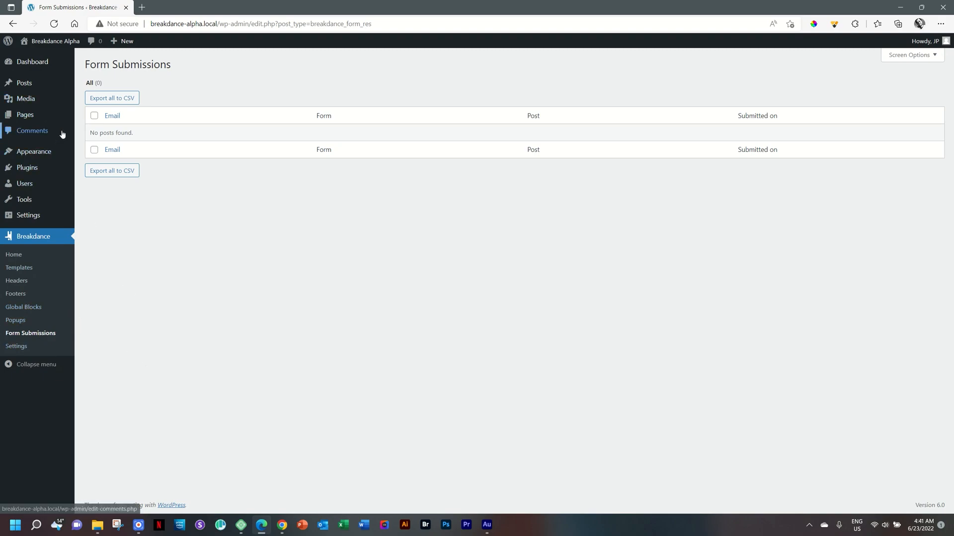
# Create a new page, dismiss the block editor welcome guide, and title it First Install
pyautogui.moveTo(41, 120)
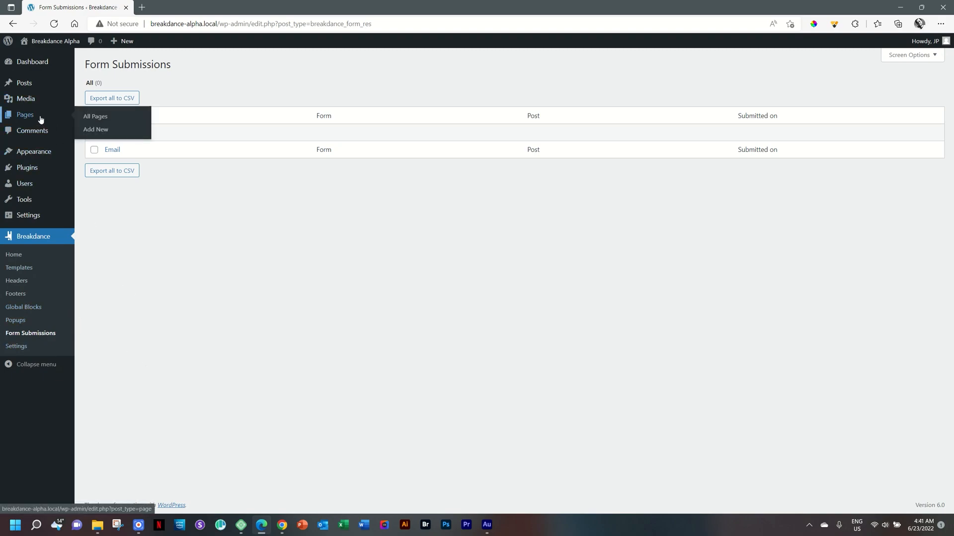
pyautogui.click(97, 132)
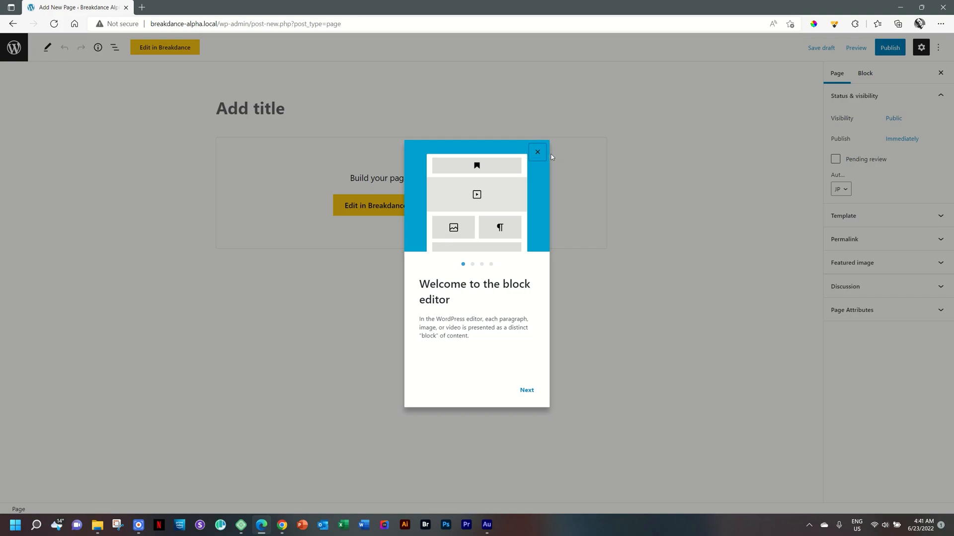
pyautogui.click(537, 152)
pyautogui.click(266, 112)
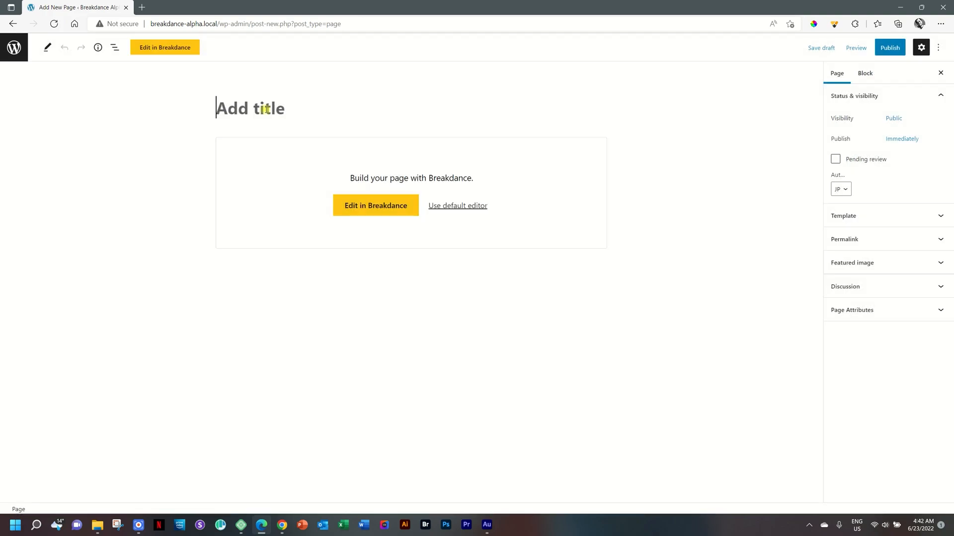
pyautogui.write('First Intsa')
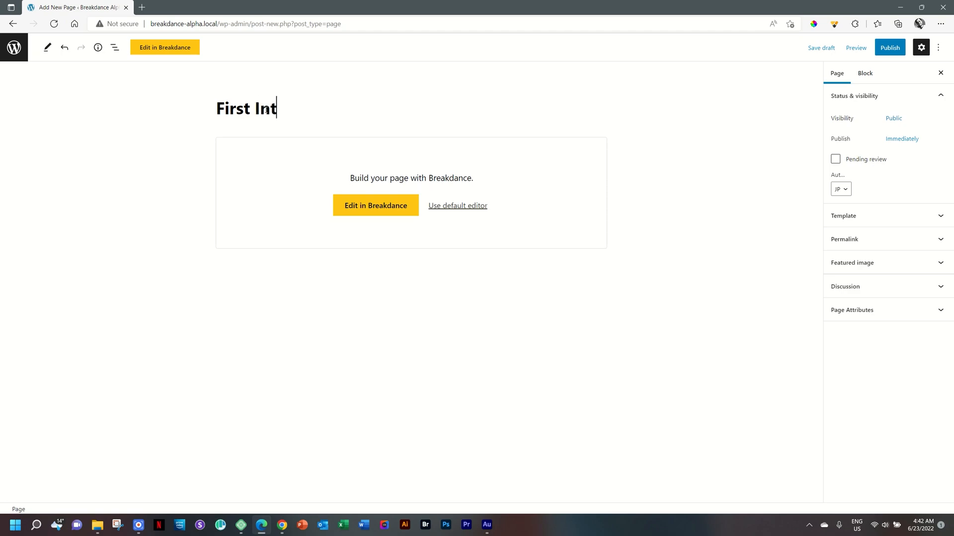
pyautogui.press('BackSpace')
pyautogui.press('BackSpace')
pyautogui.write('stall')
# Publish the First Install page
pyautogui.click(888, 48)
pyautogui.click(835, 489)
pyautogui.click(849, 48)
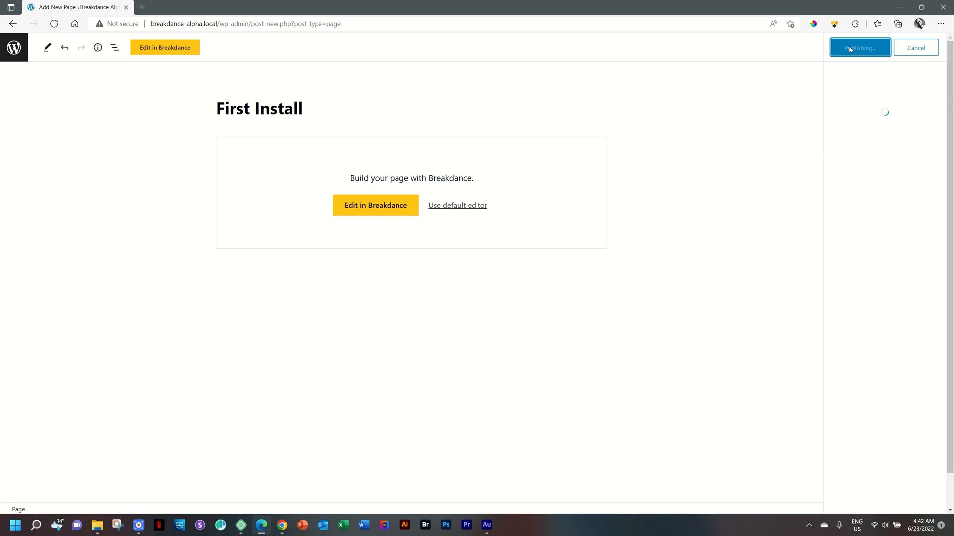
# Open the page in the Breakdance editor and dismiss the browser's site information popup
pyautogui.click(377, 212)
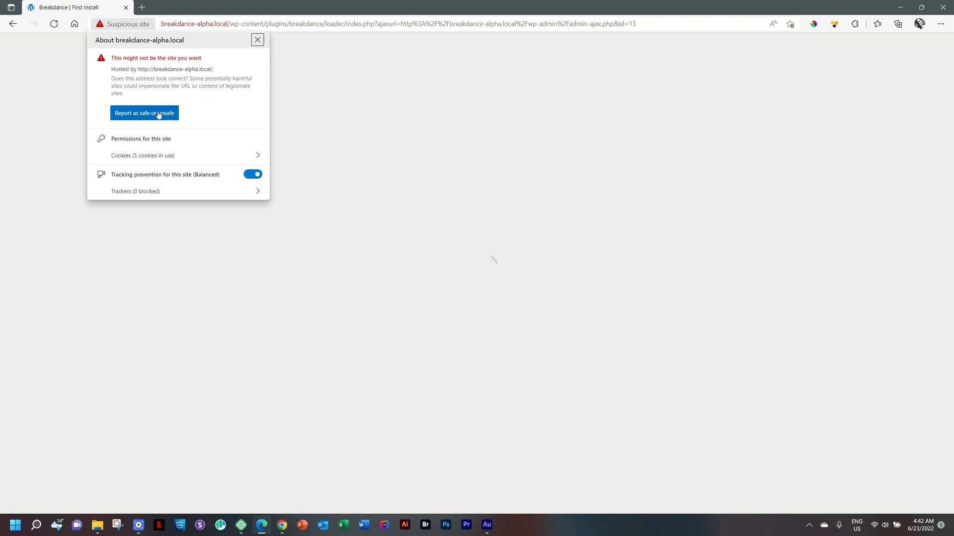
pyautogui.click(258, 42)
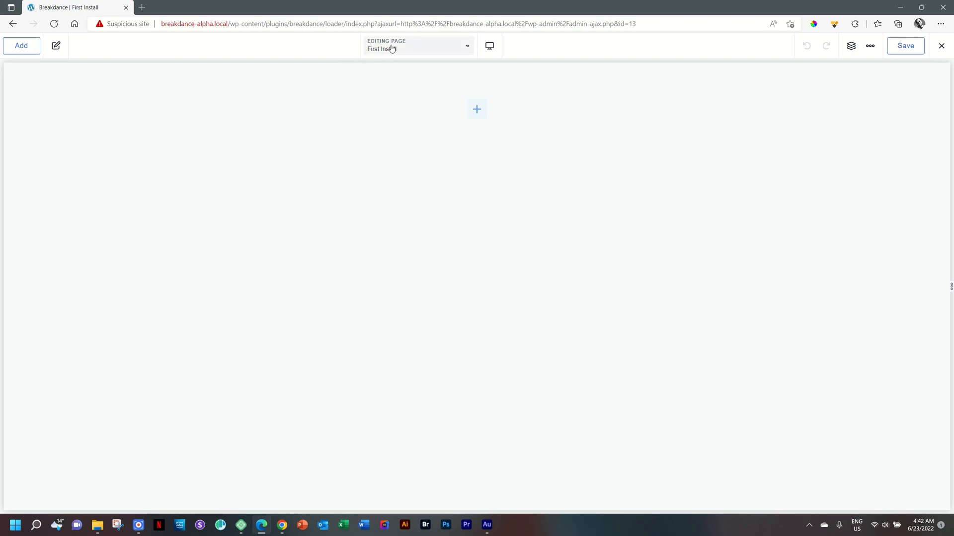
# Open the Add panel and scroll through the available Basic and Blocks elements
pyautogui.click(477, 110)
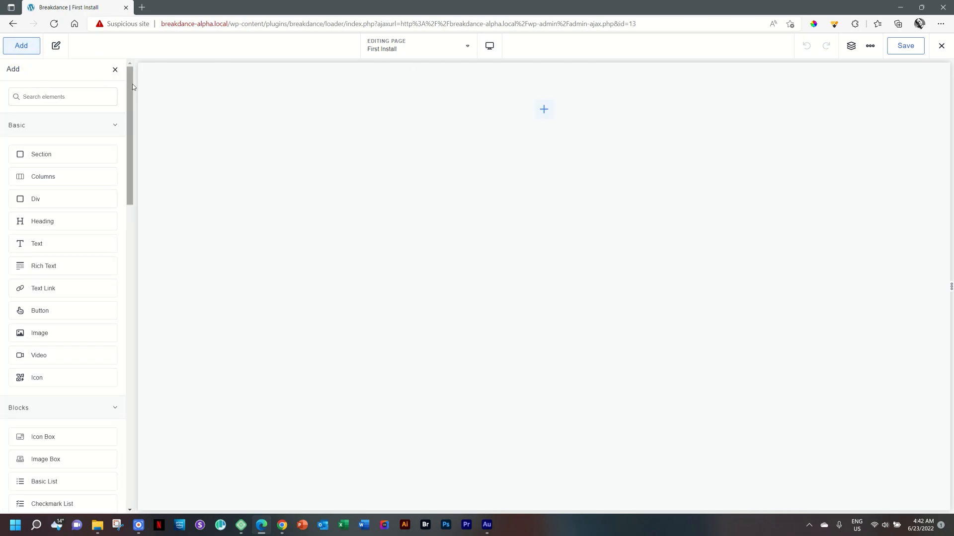
pyautogui.moveTo(131, 100); pyautogui.dragTo(117, 436)
pyautogui.moveTo(129, 377); pyautogui.dragTo(143, 84)
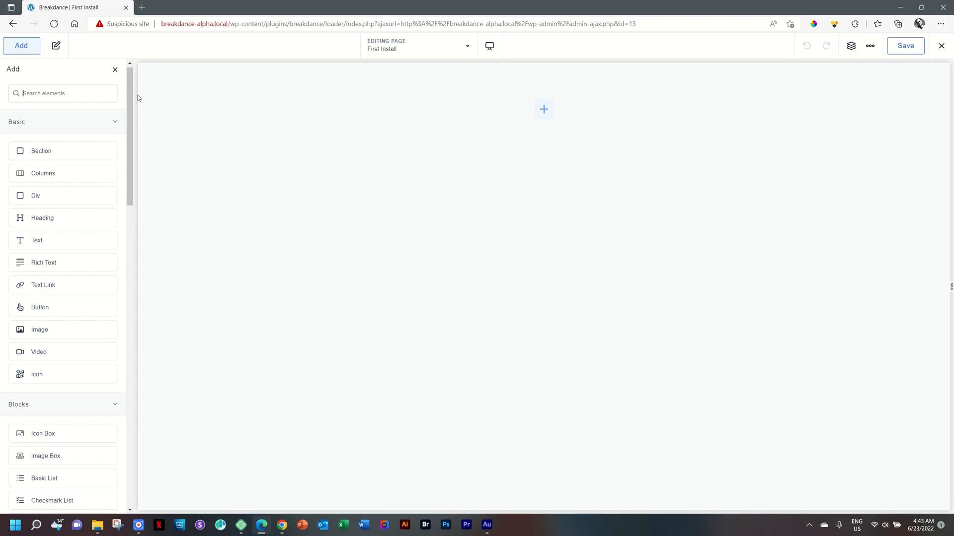
pyautogui.moveTo(129, 106); pyautogui.dragTo(144, 90)
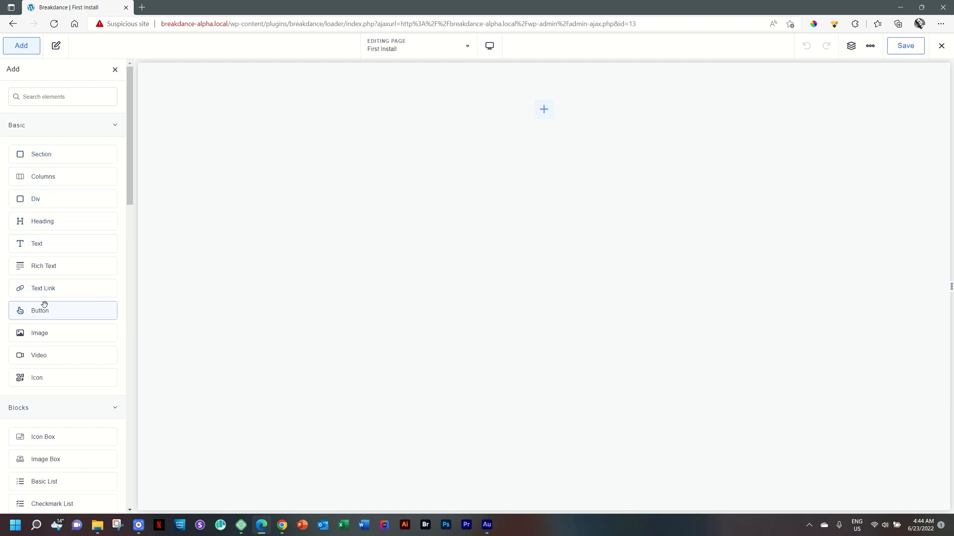
# Add a Section element to the page and open the Structure panel
pyautogui.click(43, 156)
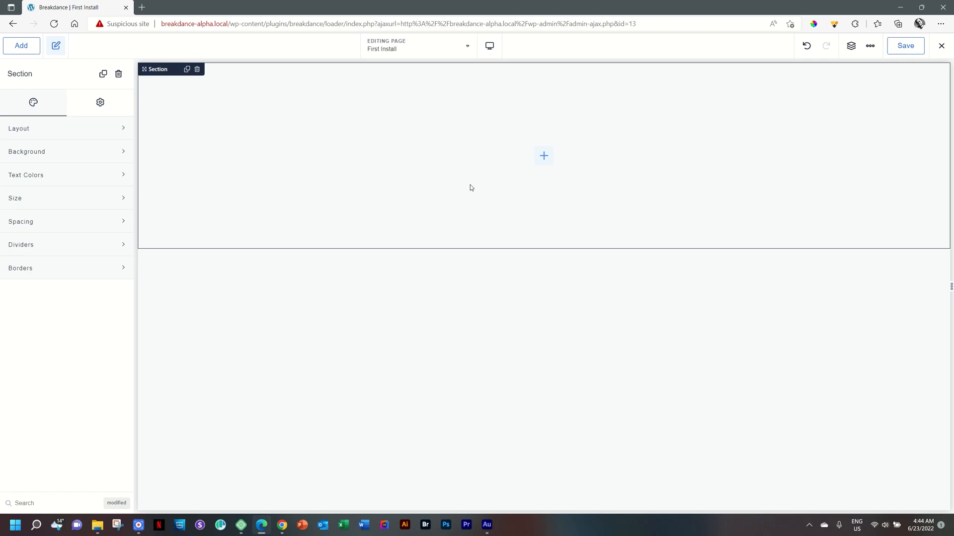
pyautogui.click(851, 46)
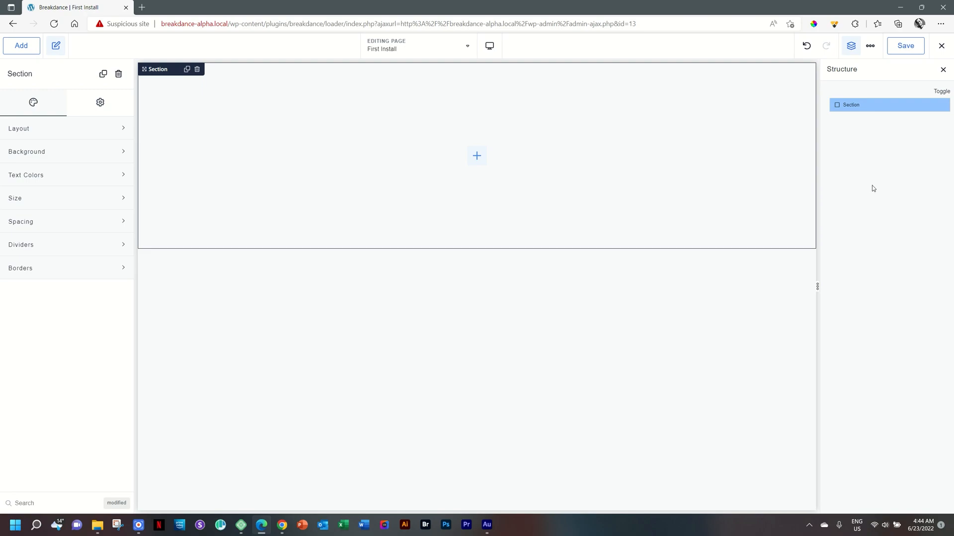
pyautogui.moveTo(931, 108)
# Switch between the section's style and settings tabs to review their option groups
pyautogui.click(37, 104)
pyautogui.click(92, 105)
pyautogui.click(14, 106)
pyautogui.click(95, 103)
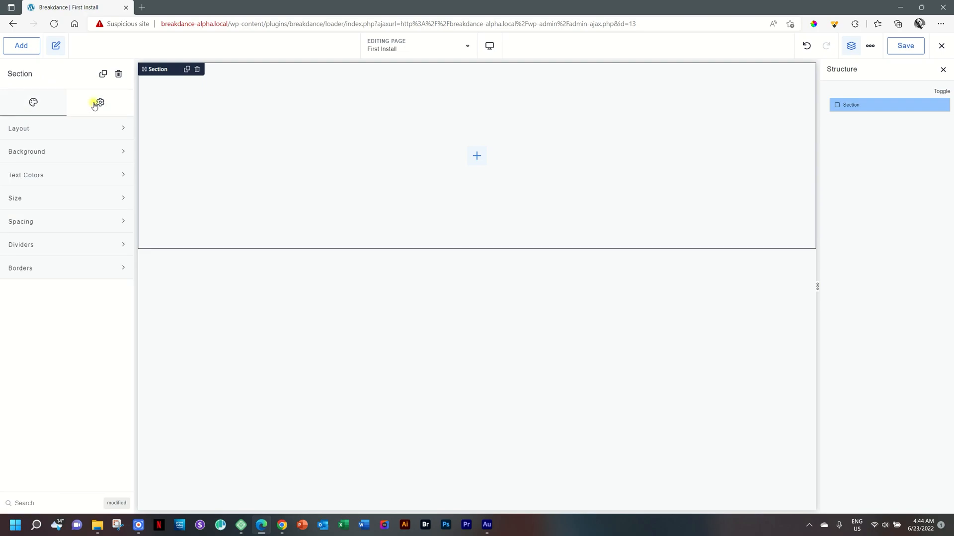
pyautogui.click(32, 103)
# Expand the section's Layout, Background, Text Colors and Size option groups in turn
pyautogui.click(30, 135)
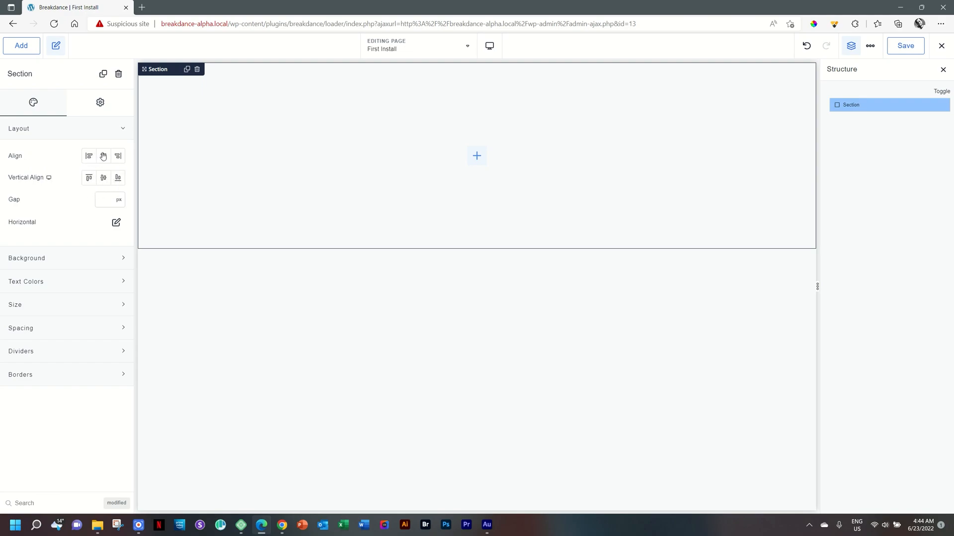
pyautogui.click(45, 127)
pyautogui.click(46, 153)
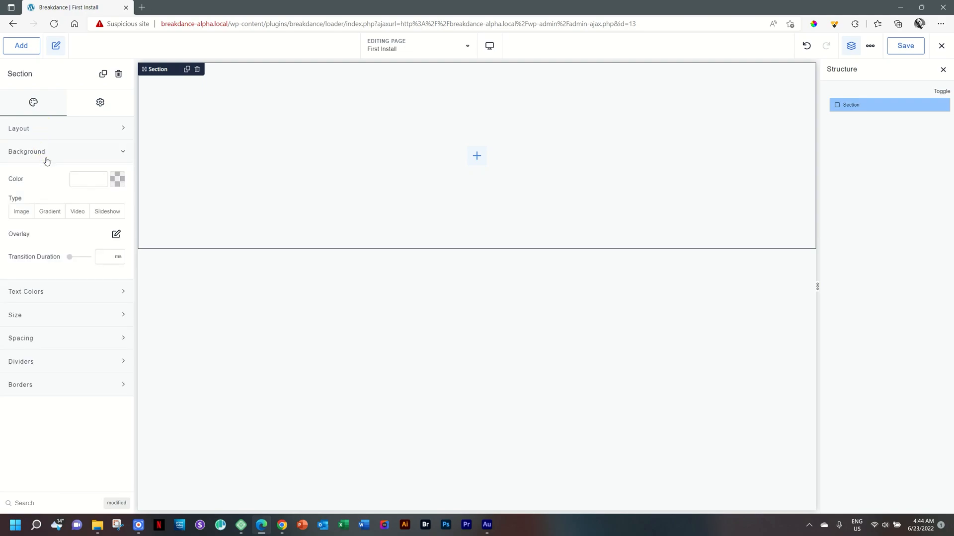
pyautogui.click(46, 159)
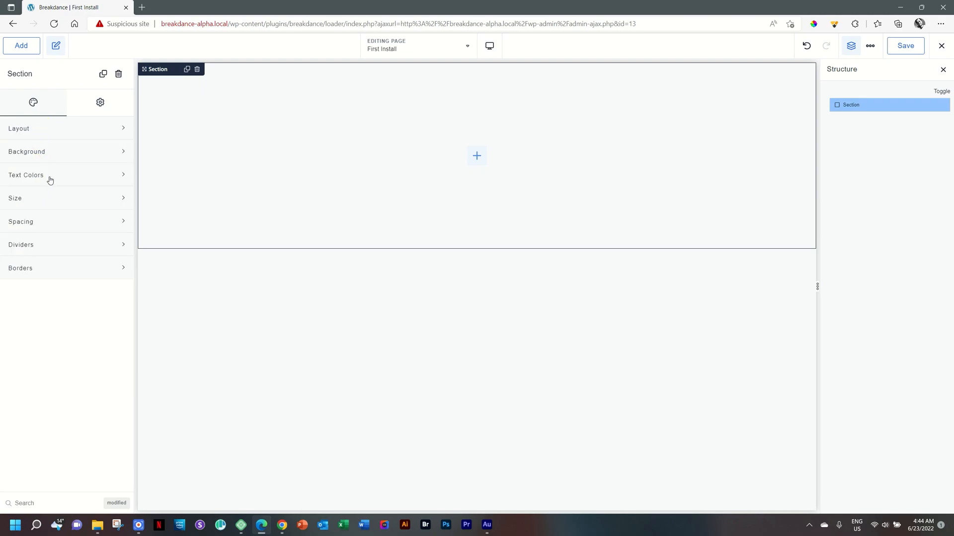
pyautogui.click(49, 177)
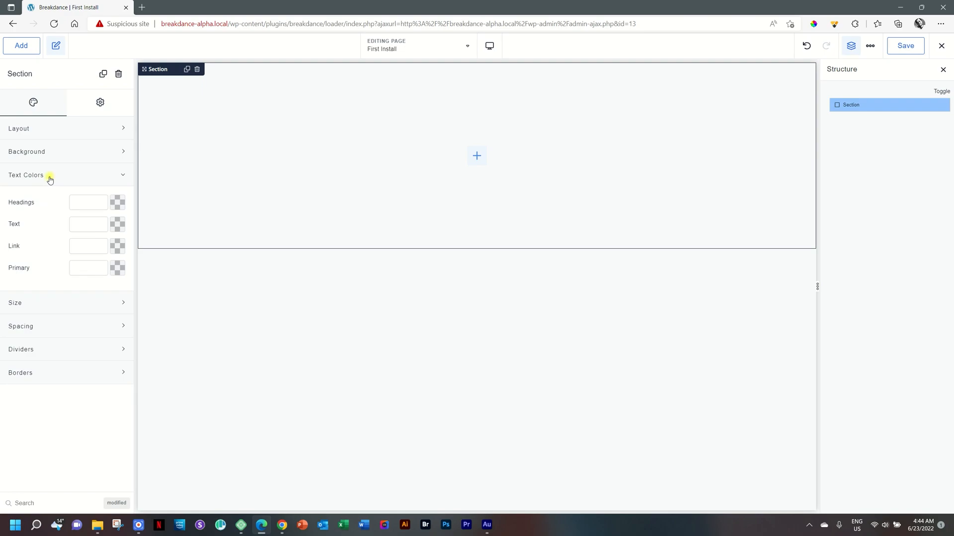
pyautogui.click(50, 178)
pyautogui.click(53, 200)
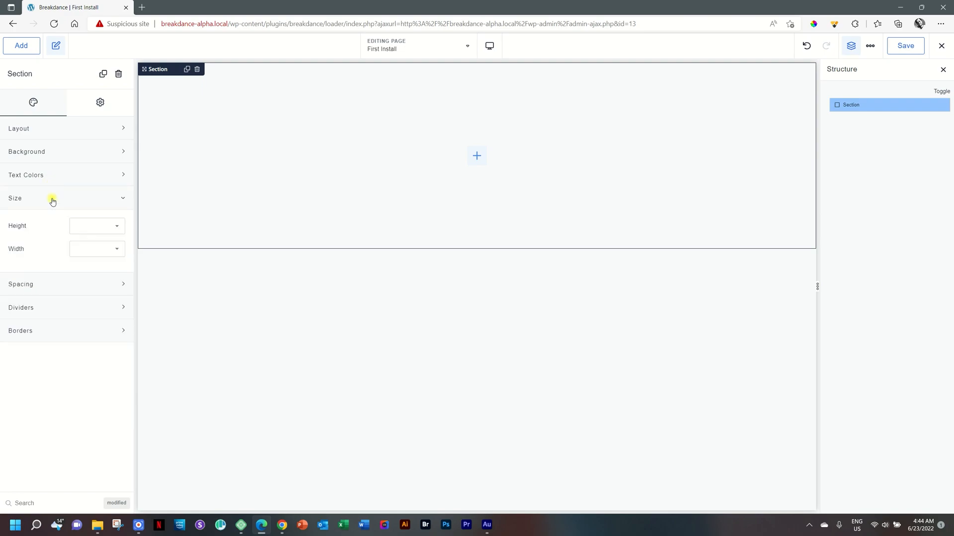
# Try the section's Height as Viewport, Custom and Fit Content, then reset the height
pyautogui.click(116, 230)
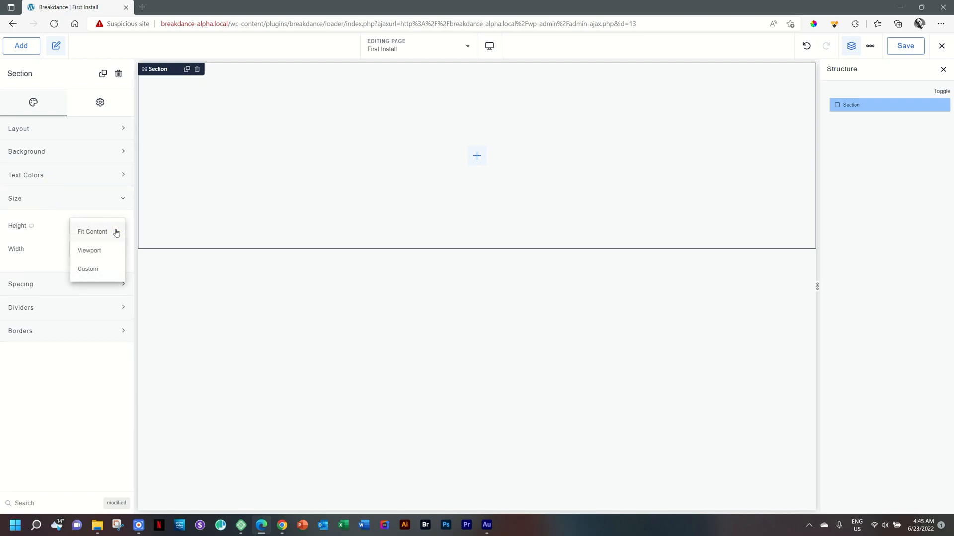
pyautogui.click(91, 251)
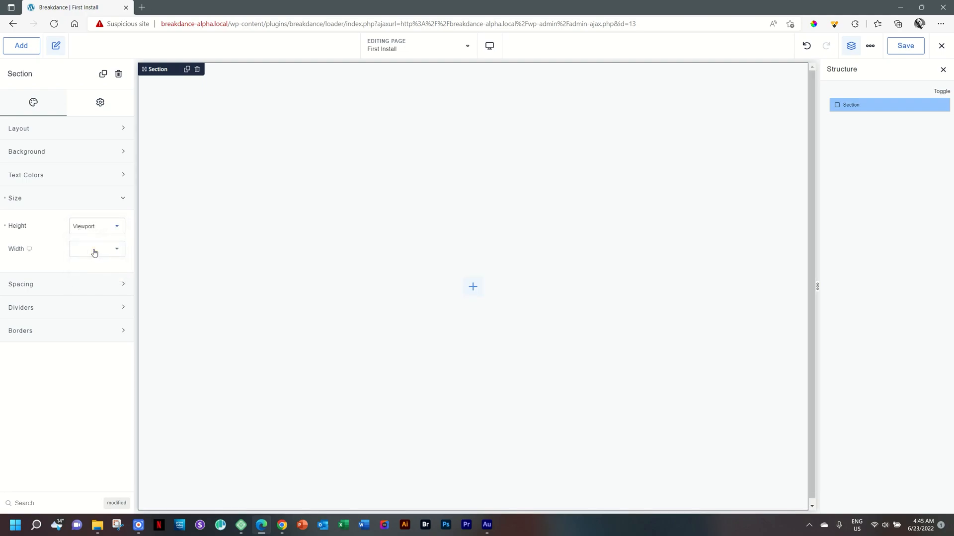
pyautogui.click(101, 255)
pyautogui.click(108, 226)
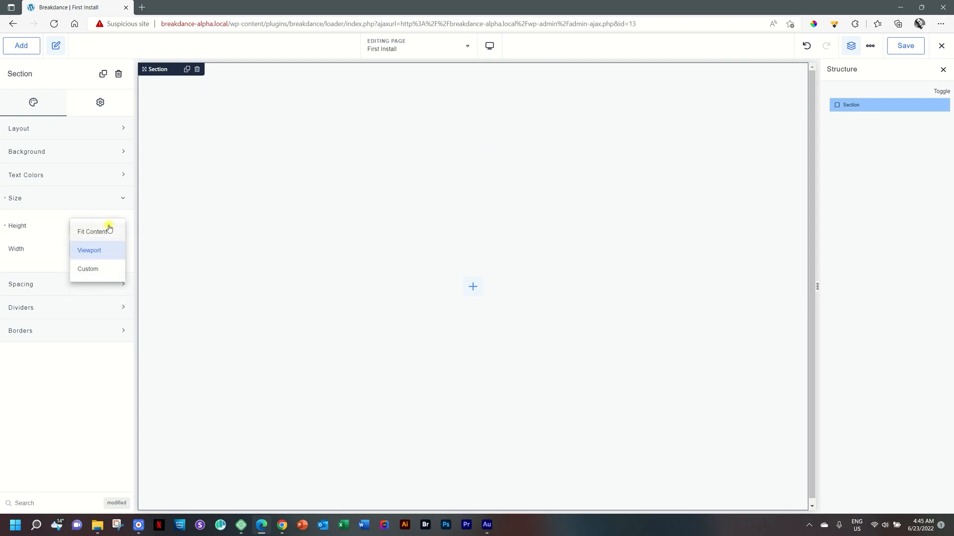
pyautogui.click(95, 270)
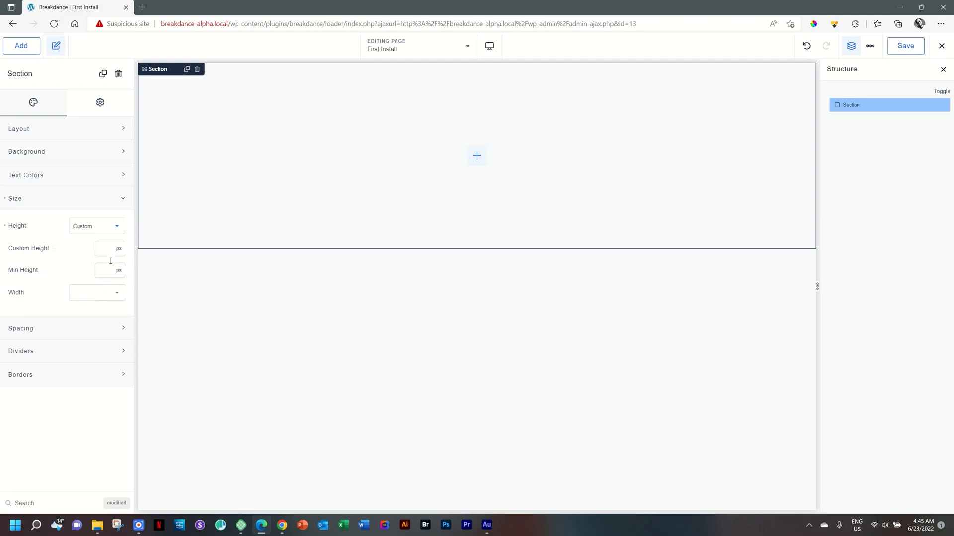
pyautogui.click(117, 226)
pyautogui.click(96, 232)
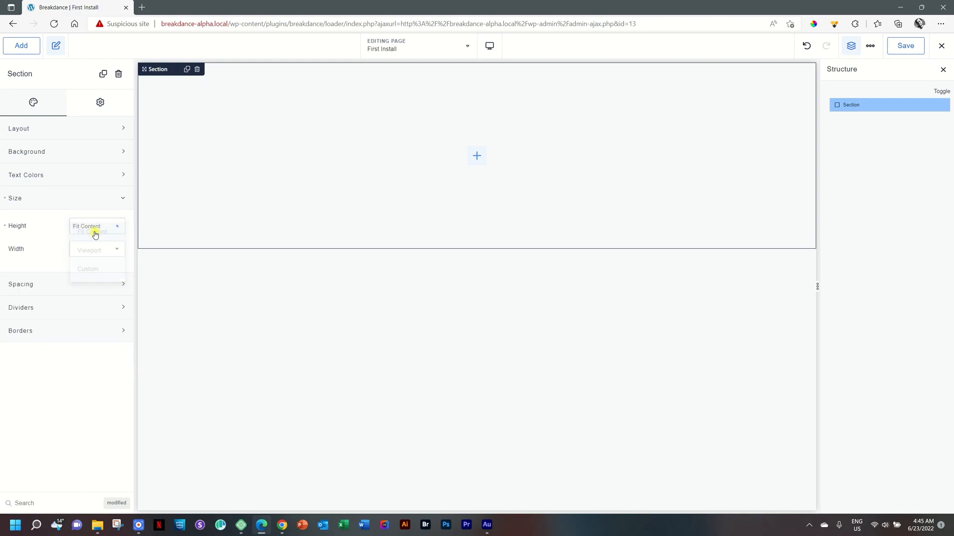
pyautogui.click(5, 227)
# Switch the section's height to Viewport once more, then reset the height setting
pyautogui.click(113, 226)
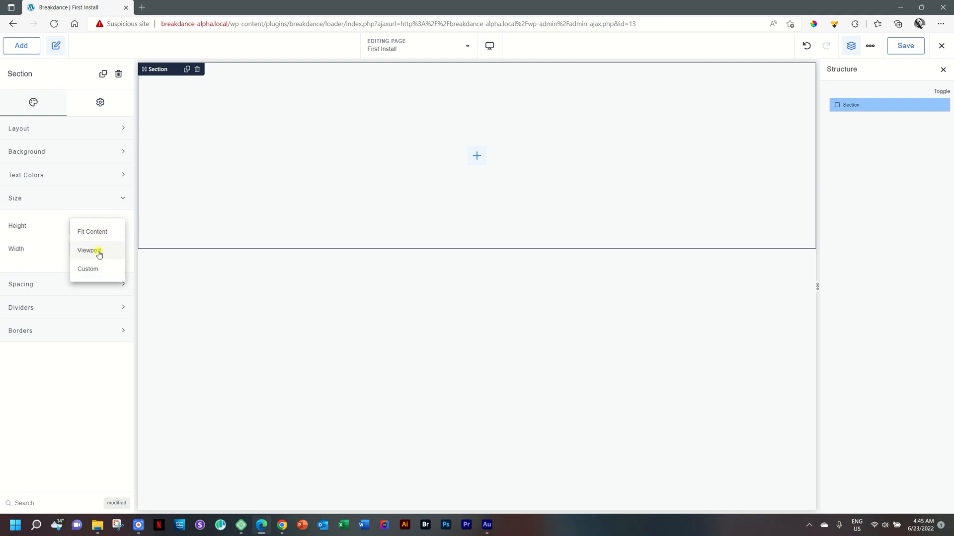
pyautogui.click(99, 254)
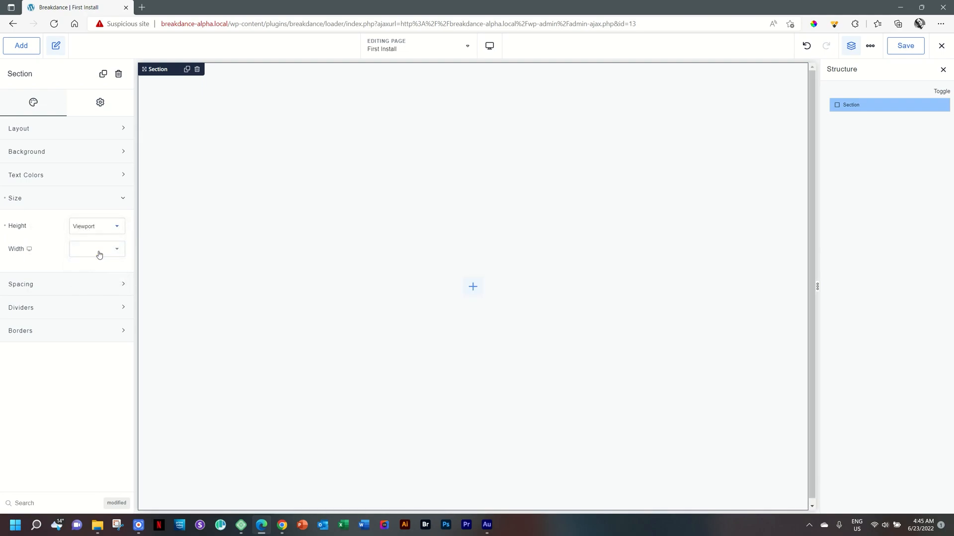
pyautogui.click(5, 227)
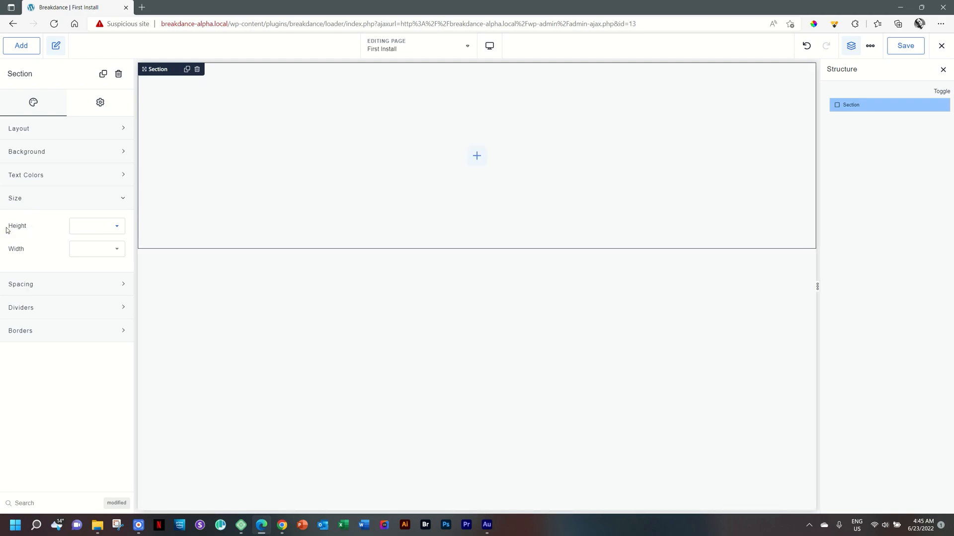
# Collapse the Size group and add a shape divider item in the section's Dividers group
pyautogui.click(122, 200)
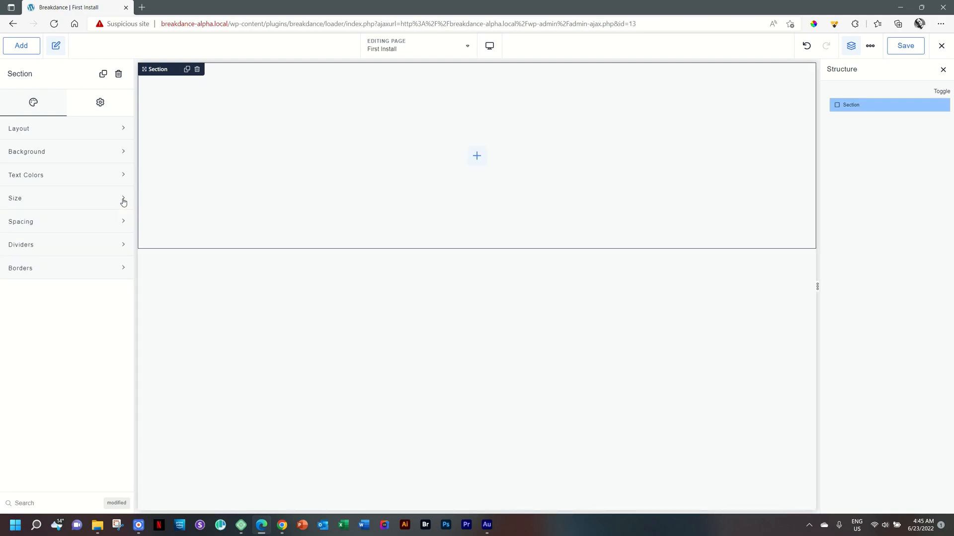
pyautogui.click(108, 245)
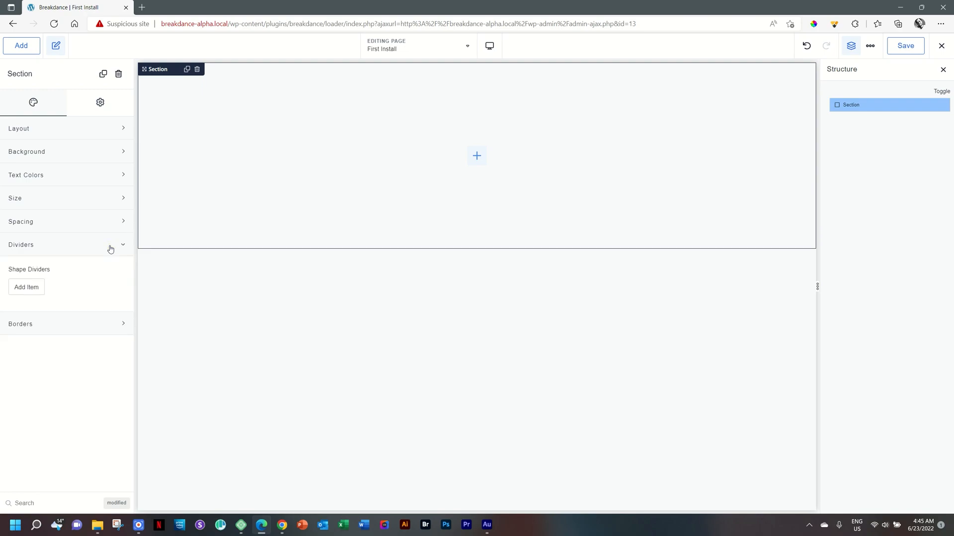
pyautogui.click(23, 295)
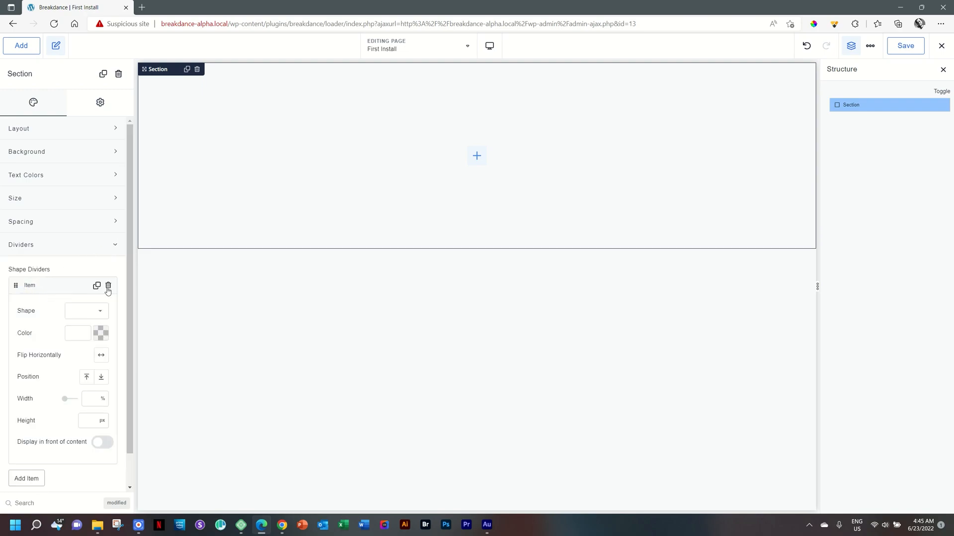
pyautogui.click(117, 247)
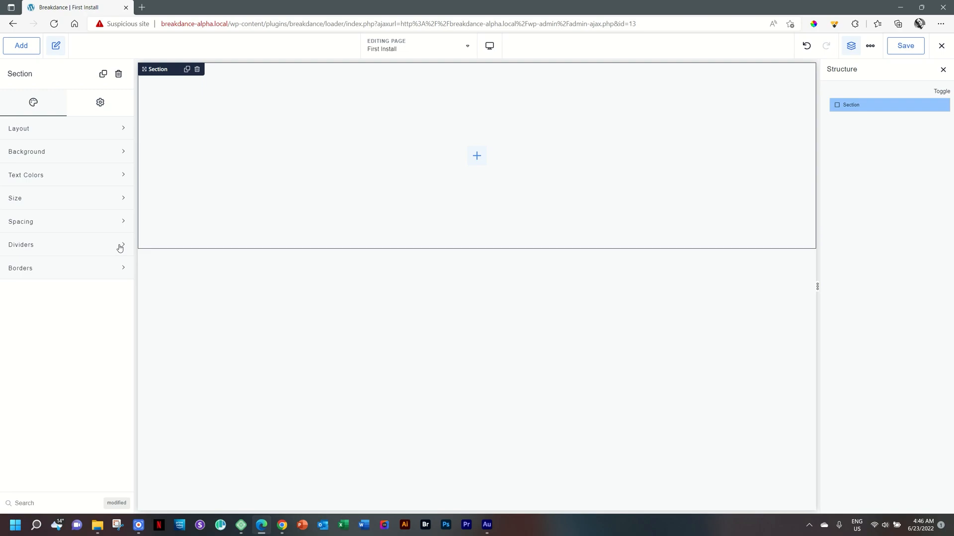
# Add a Columns element inside the section with a three-column structure
pyautogui.click(478, 158)
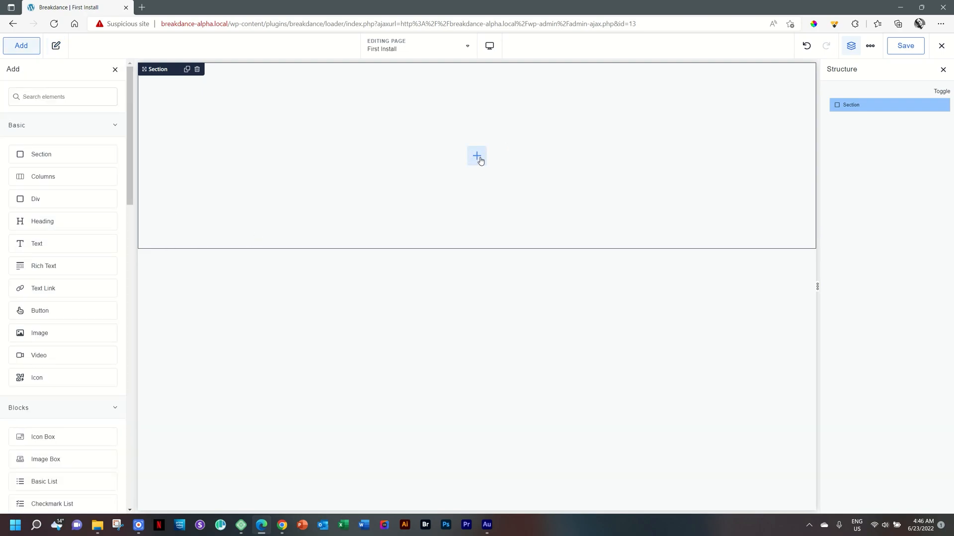
pyautogui.moveTo(128, 106); pyautogui.dragTo(144, 94)
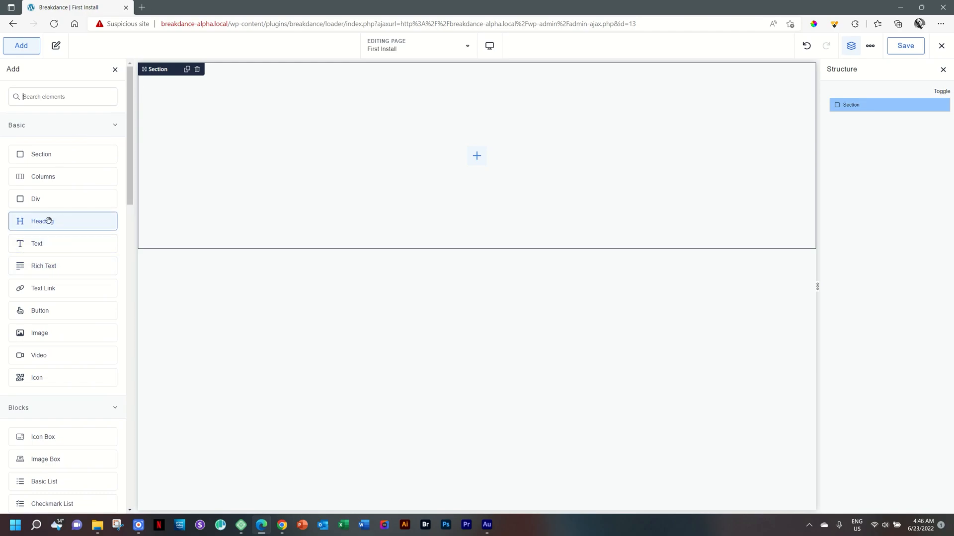
pyautogui.click(44, 182)
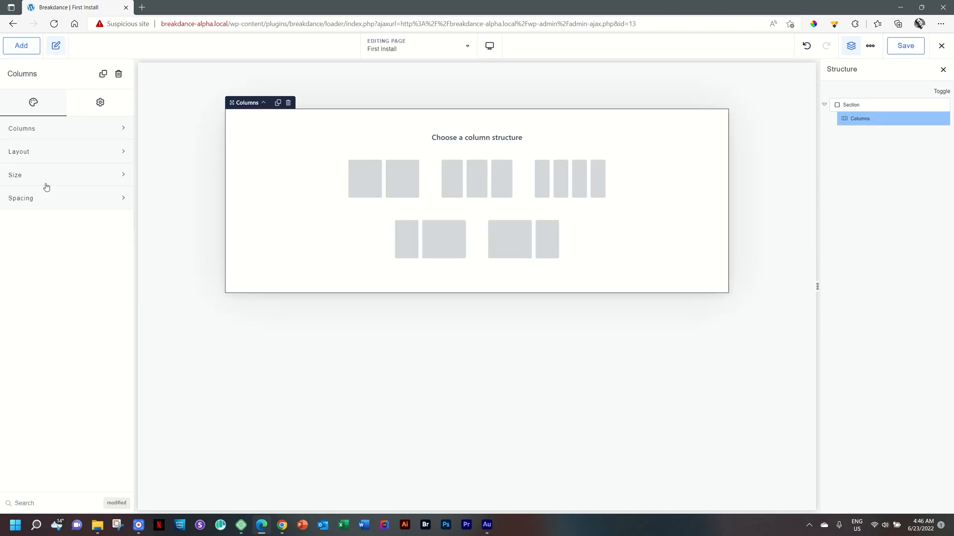
pyautogui.click(501, 178)
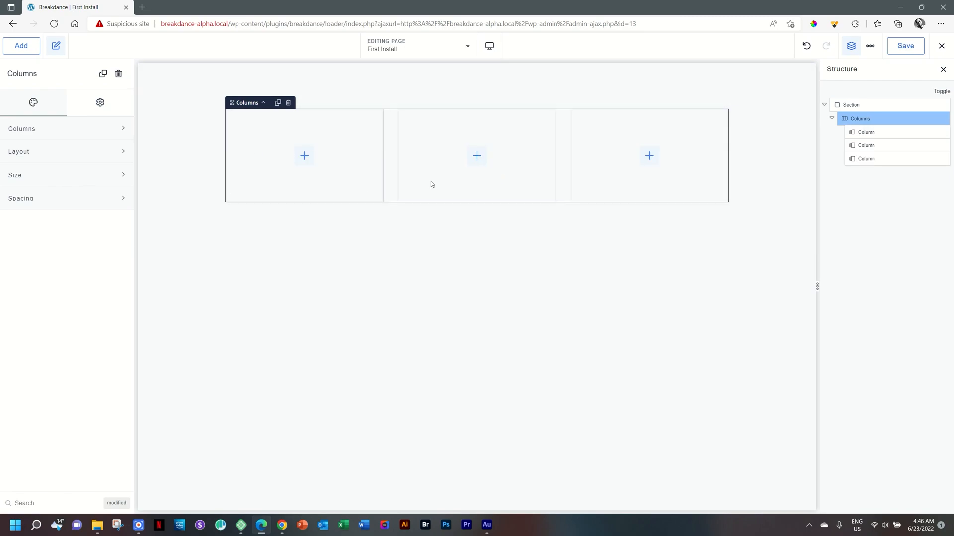
# Fill the three columns with a Heading, an Image and a Button element respectively
pyautogui.click(305, 164)
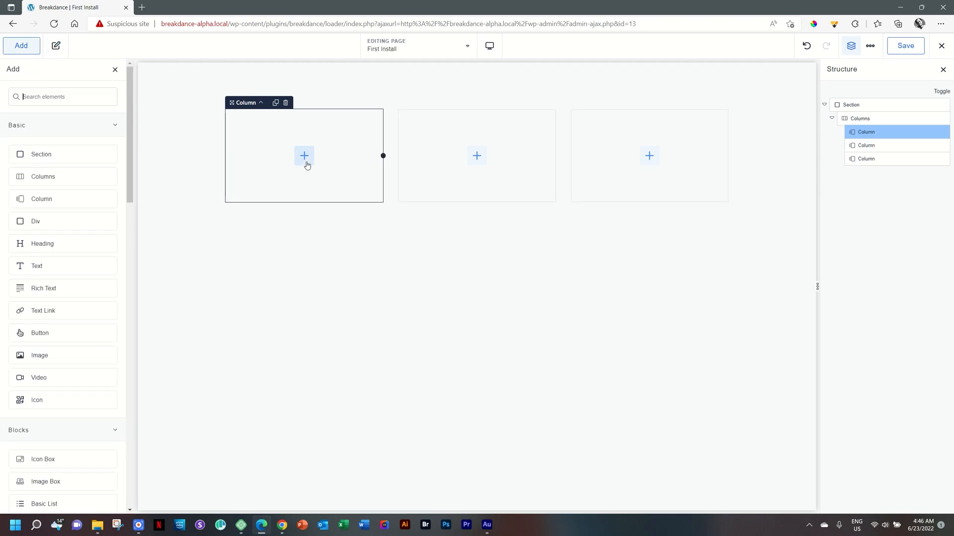
pyautogui.click(70, 250)
pyautogui.click(477, 156)
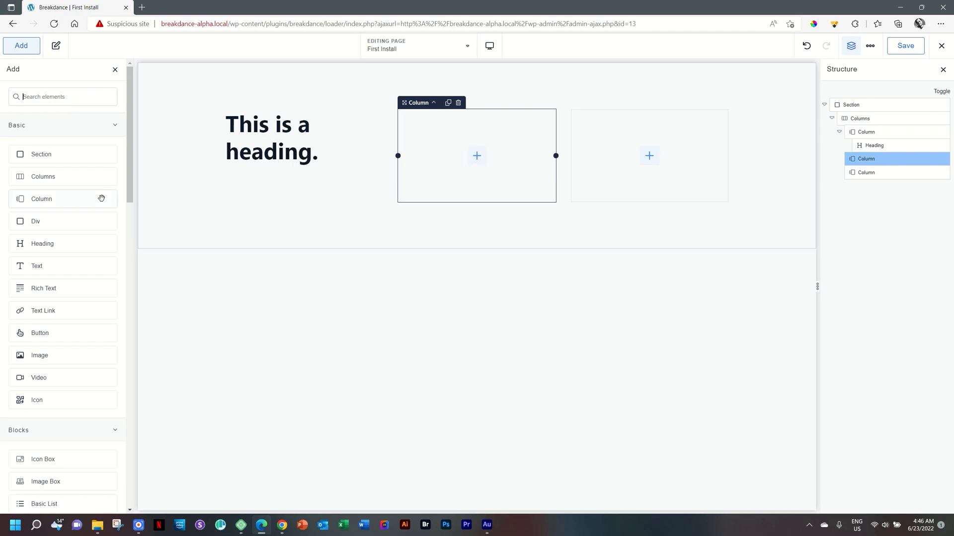
pyautogui.click(58, 355)
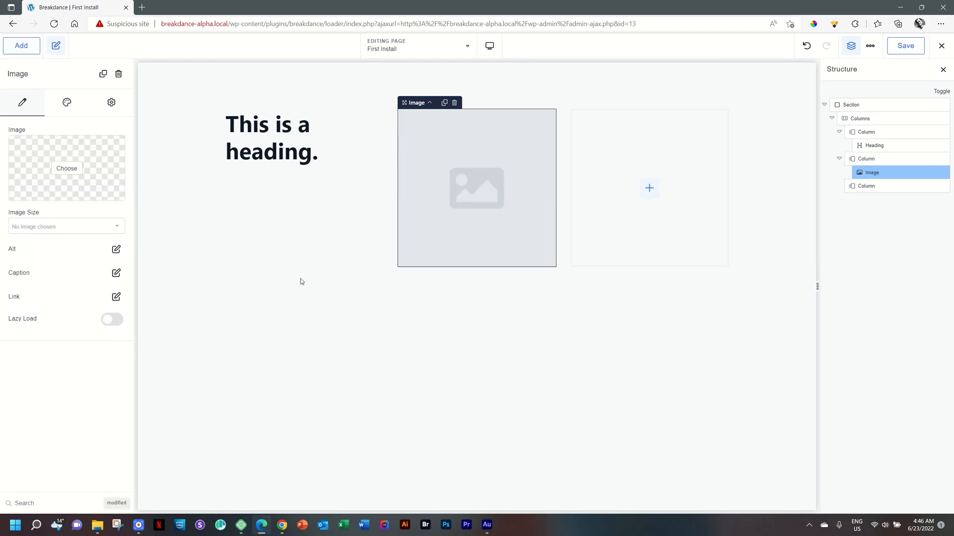
pyautogui.click(647, 189)
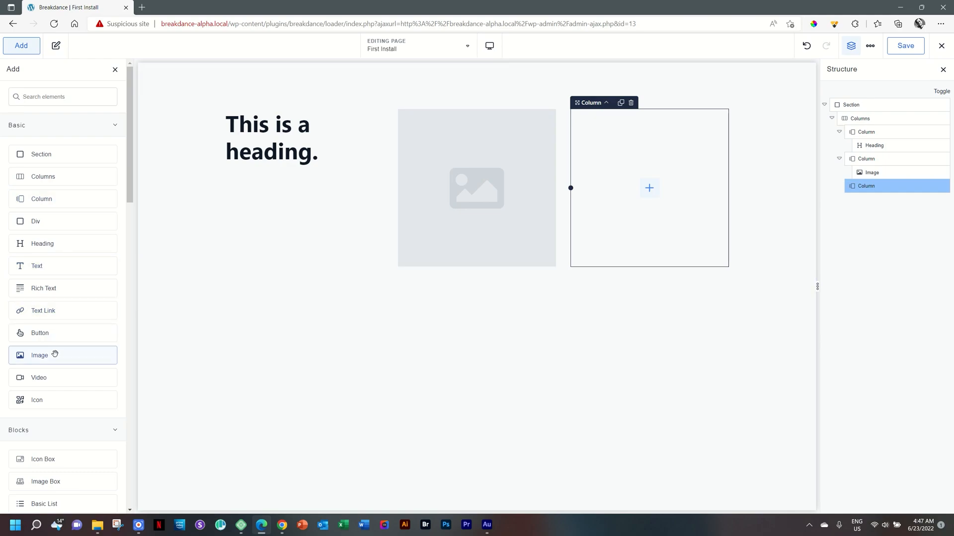
pyautogui.click(52, 334)
pyautogui.click(670, 238)
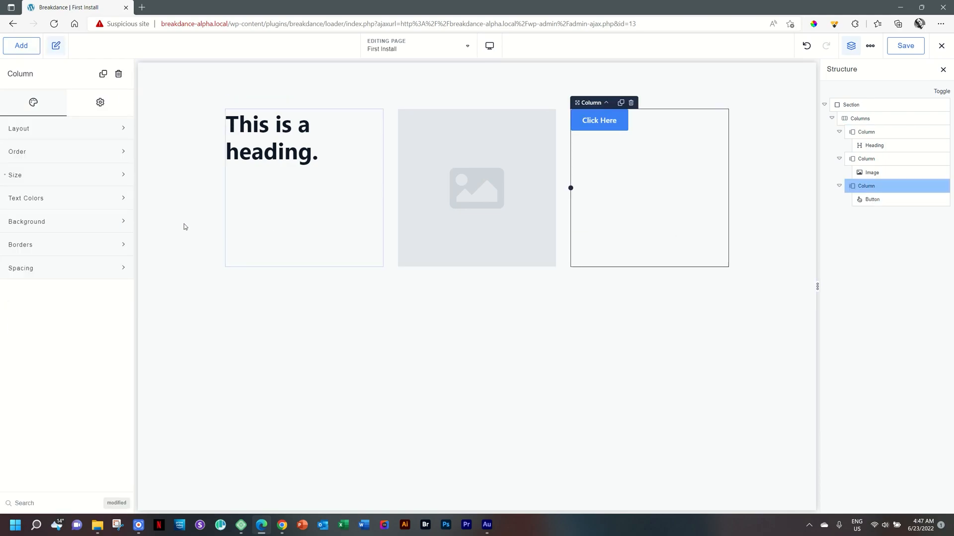
# Select the heading and drag its width slider to about 300 px, then reset the width
pyautogui.click(278, 144)
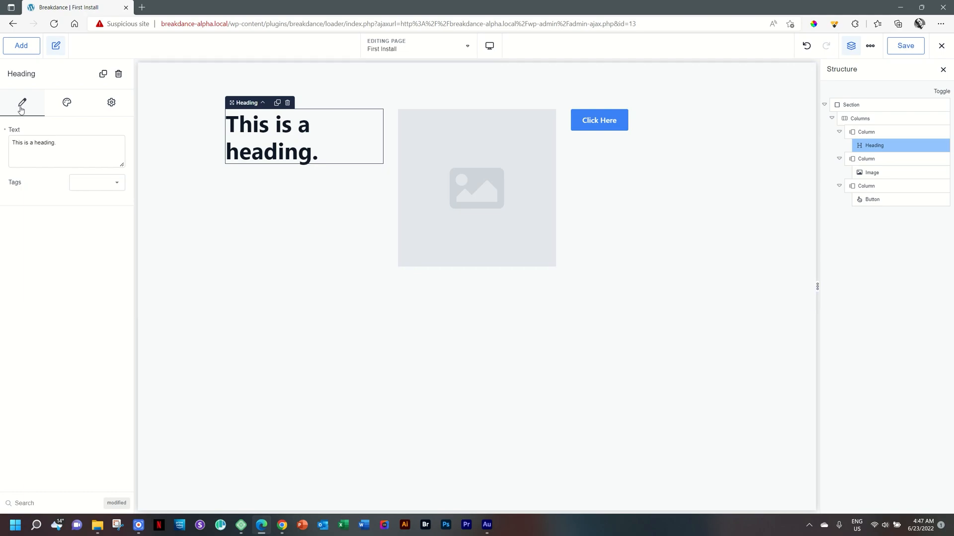
pyautogui.click(54, 108)
pyautogui.click(129, 110)
pyautogui.click(66, 103)
pyautogui.click(68, 129)
pyautogui.moveTo(70, 156)
pyautogui.mouseDown()
pyautogui.moveTo(82, 158)
pyautogui.moveTo(66, 158)
pyautogui.mouseUp()
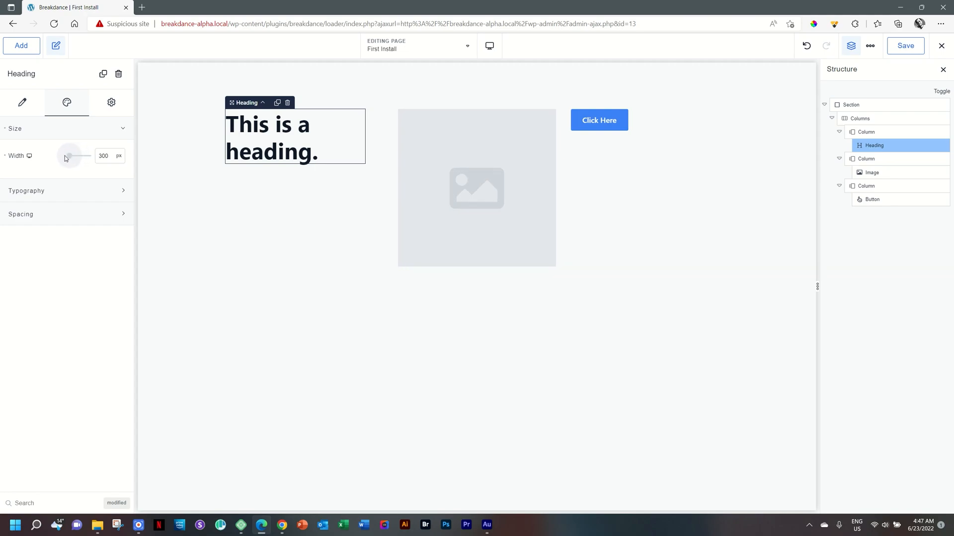
pyautogui.moveTo(69, 156)
pyautogui.mouseDown()
pyautogui.moveTo(85, 158)
pyautogui.moveTo(64, 160)
pyautogui.mouseUp()
pyautogui.click(5, 156)
# Set the heading's font family to Abel in its Typography options
pyautogui.click(122, 129)
pyautogui.click(123, 152)
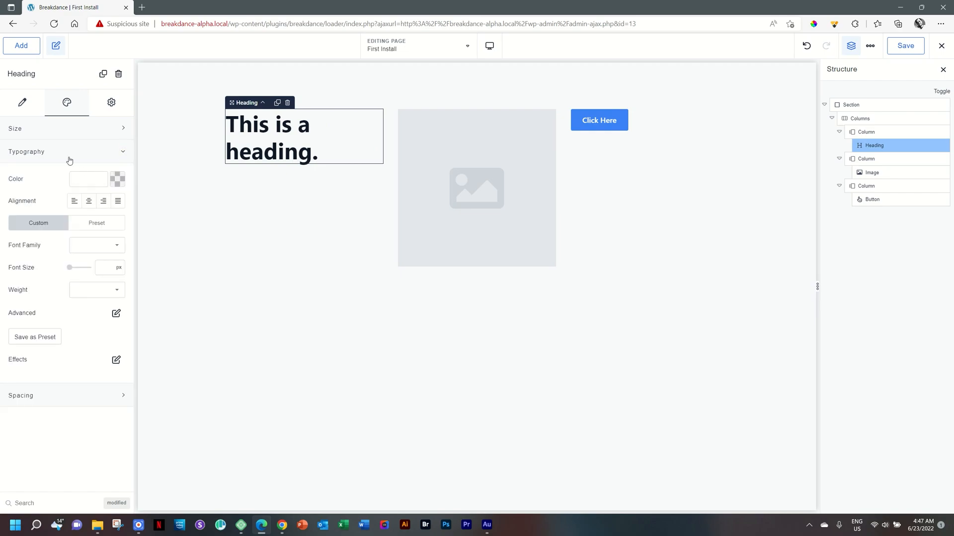
pyautogui.click(96, 245)
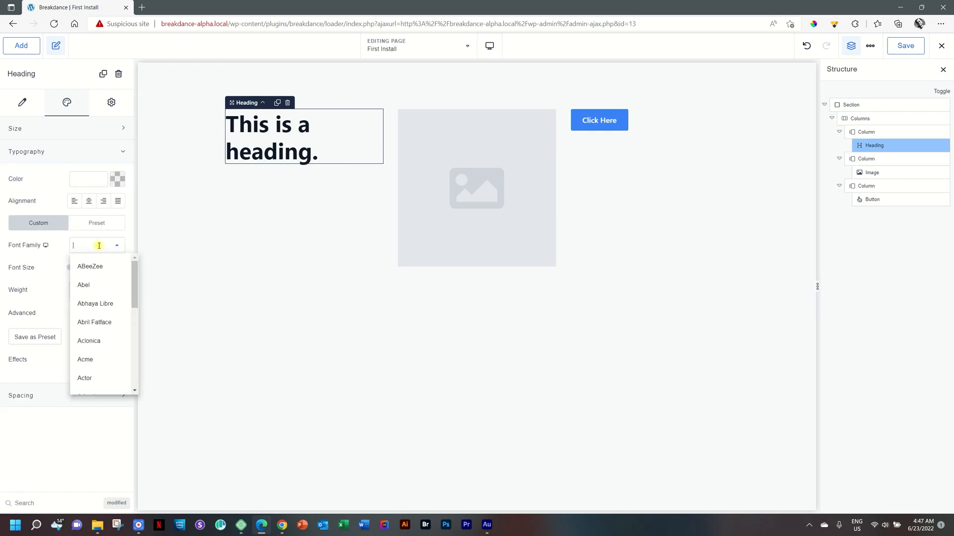
pyautogui.click(84, 286)
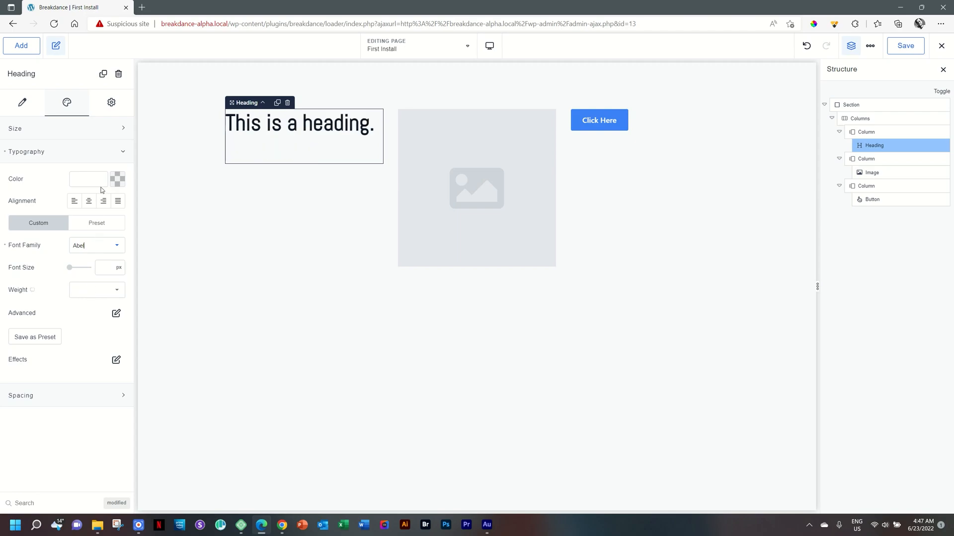
# Set the heading's alignment to left and its font size to 55 px
pyautogui.click(88, 201)
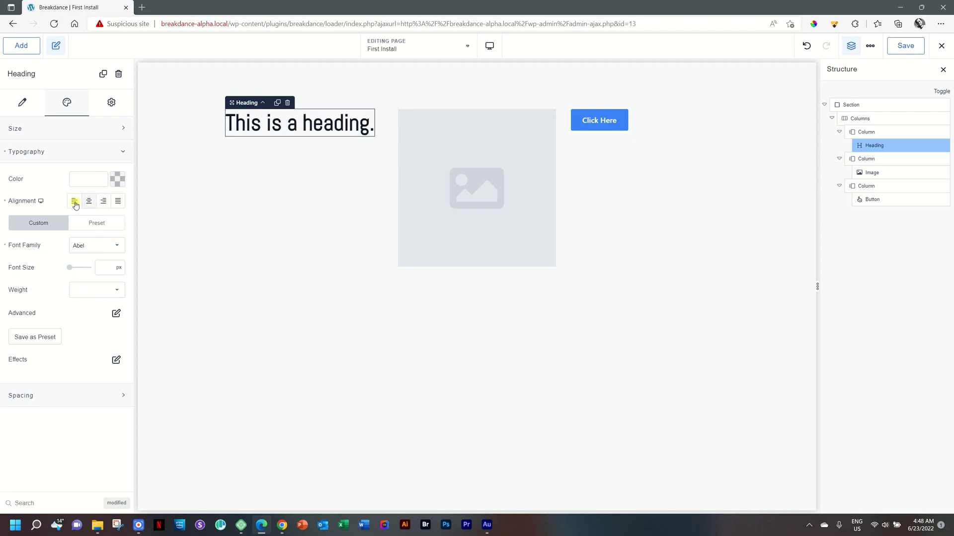
pyautogui.click(72, 201)
pyautogui.click(118, 200)
pyautogui.moveTo(70, 267); pyautogui.dragTo(78, 268)
pyautogui.click(73, 203)
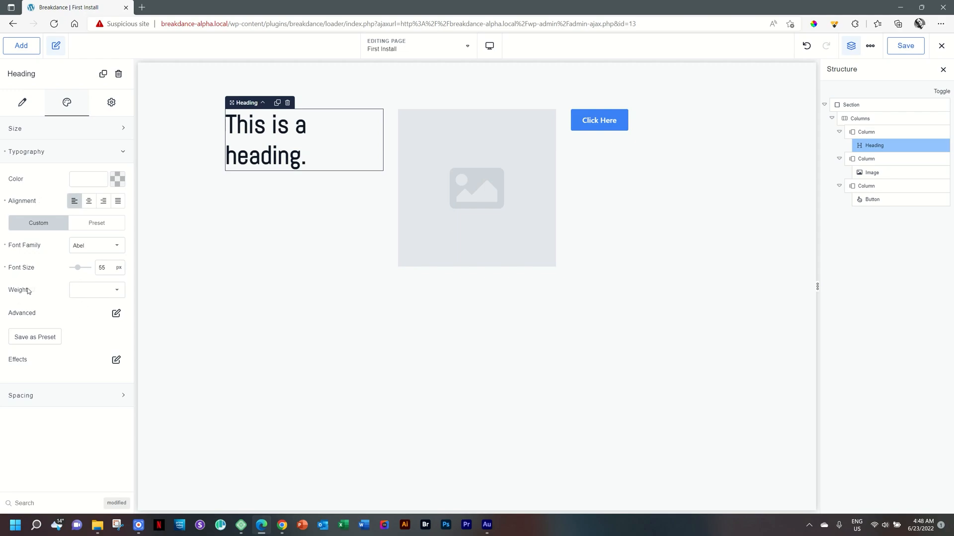
# Set the heading's font weight to 700 and its word spacing to 0.3 px
pyautogui.click(103, 292)
pyautogui.click(87, 405)
pyautogui.click(117, 315)
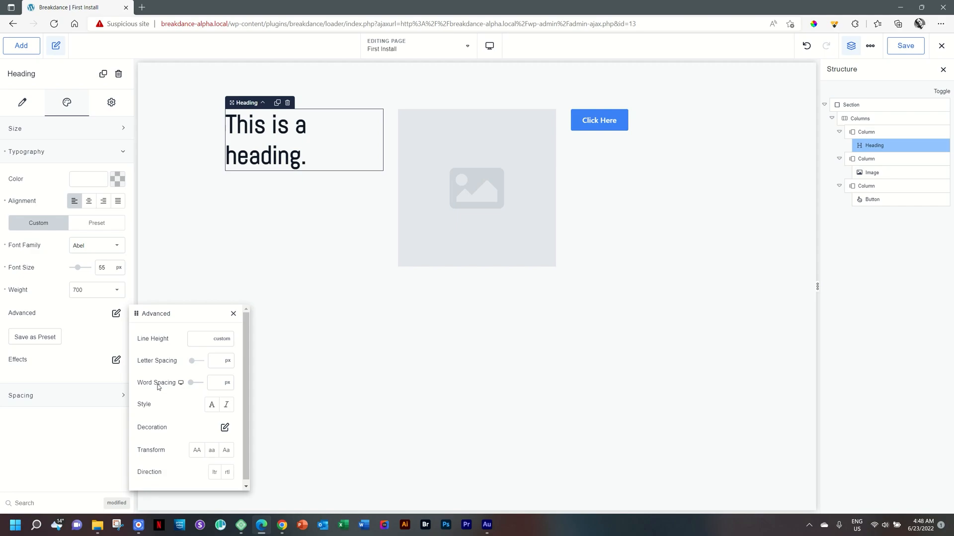
pyautogui.moveTo(191, 383)
pyautogui.mouseDown()
pyautogui.moveTo(205, 386)
pyautogui.moveTo(181, 386)
pyautogui.mouseUp()
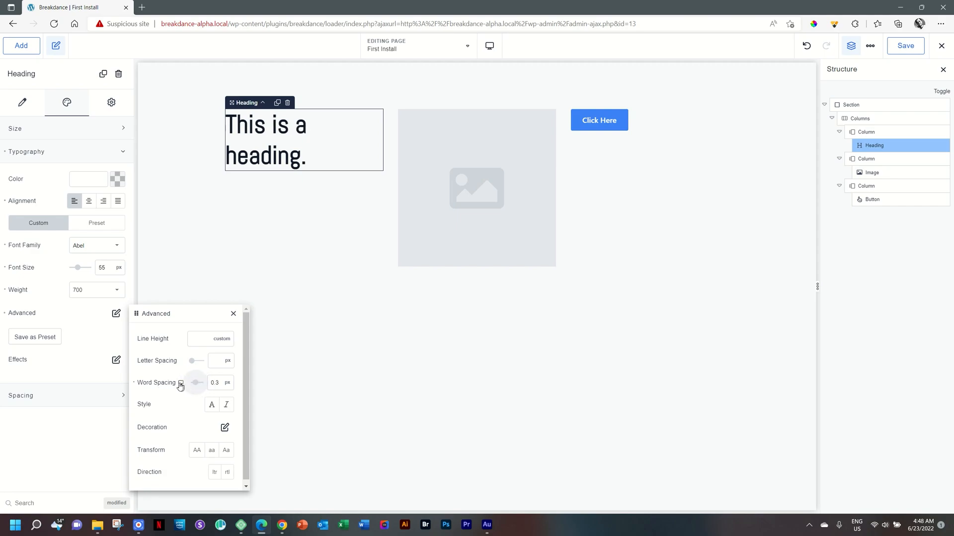
pyautogui.click(83, 312)
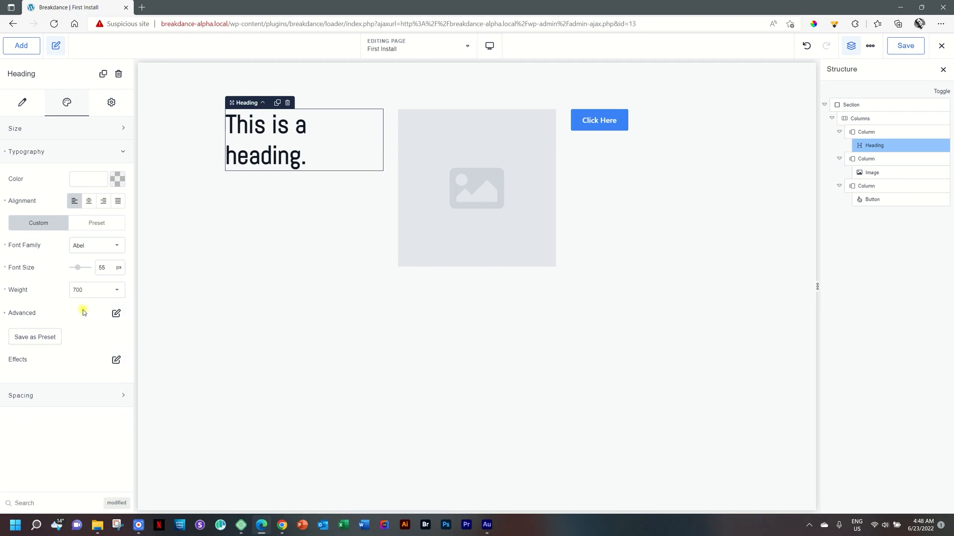
# Open the heading's Effects, Spacing and Advanced settings to review their options
pyautogui.click(116, 361)
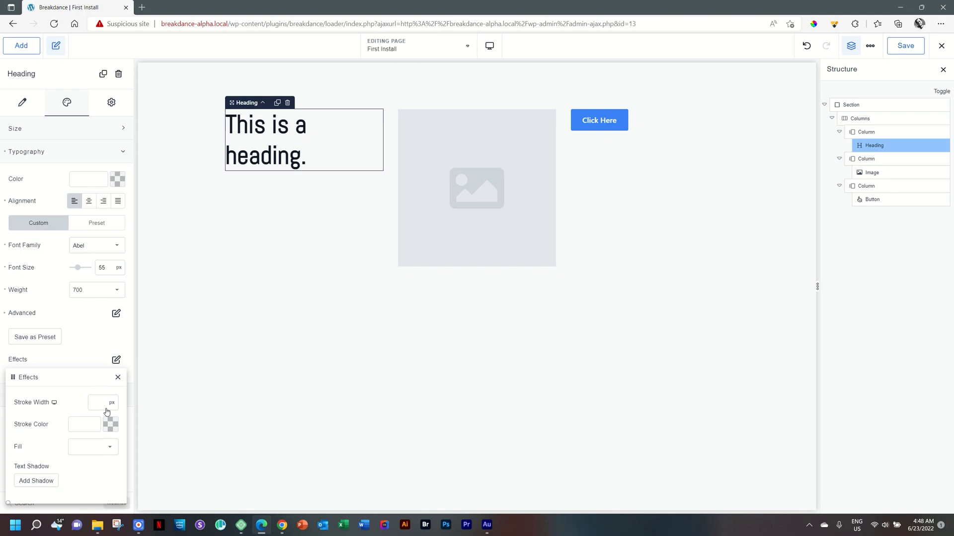
pyautogui.click(116, 359)
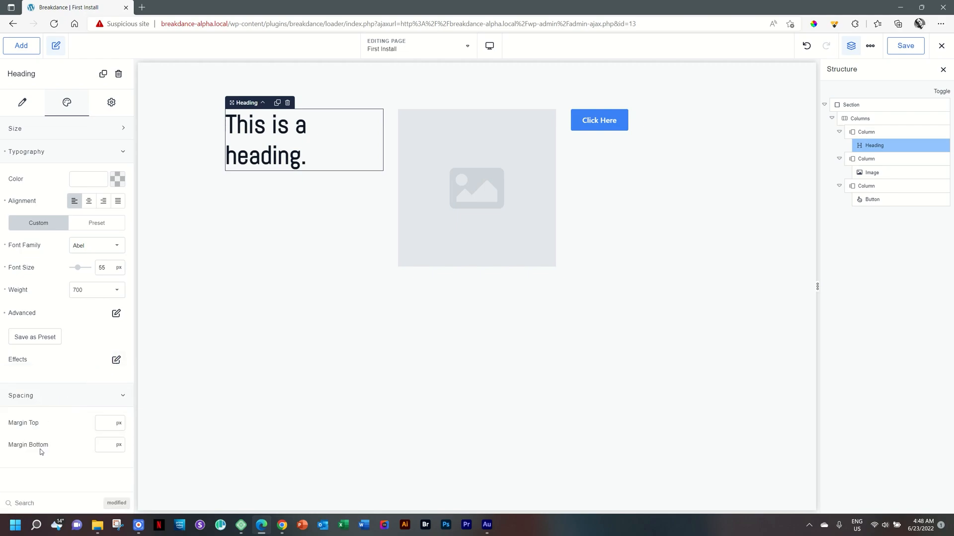
pyautogui.click(111, 104)
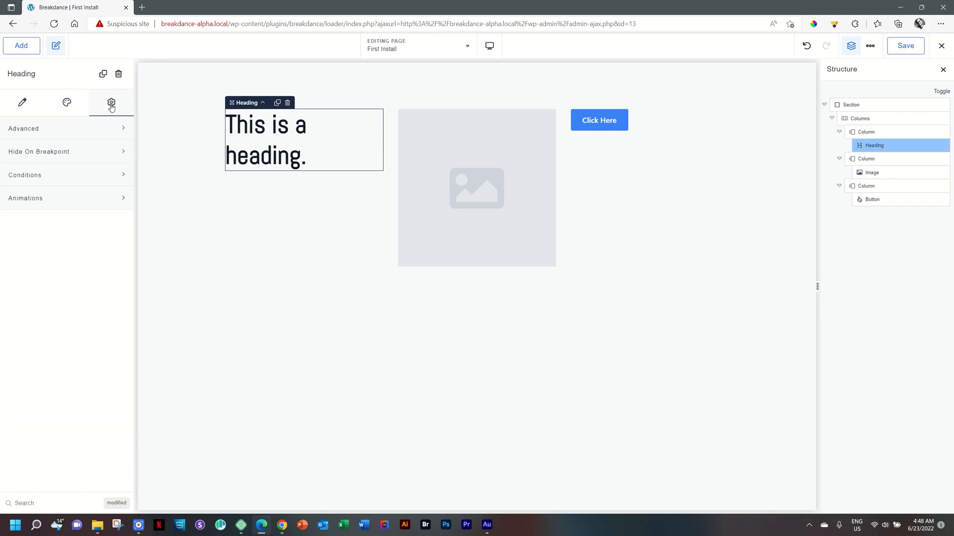
pyautogui.click(31, 127)
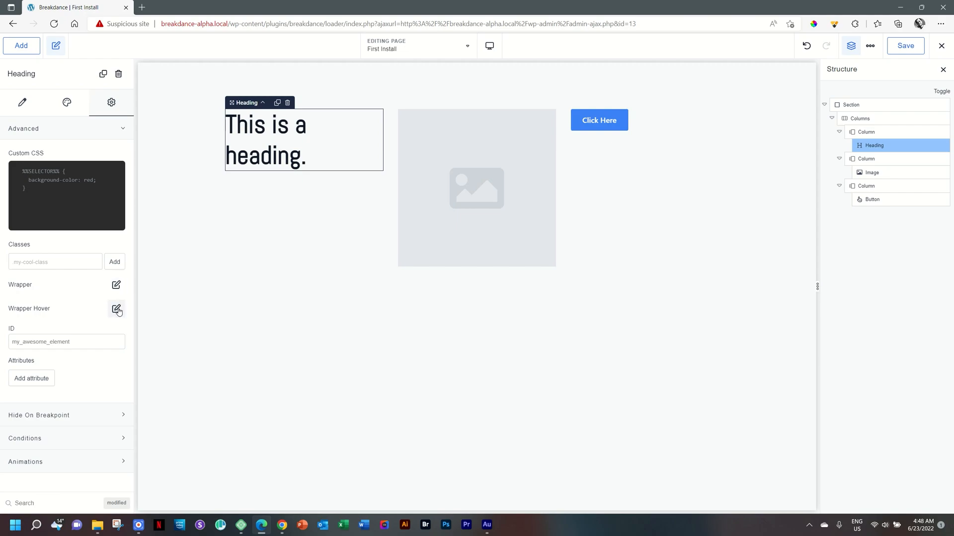
pyautogui.click(55, 132)
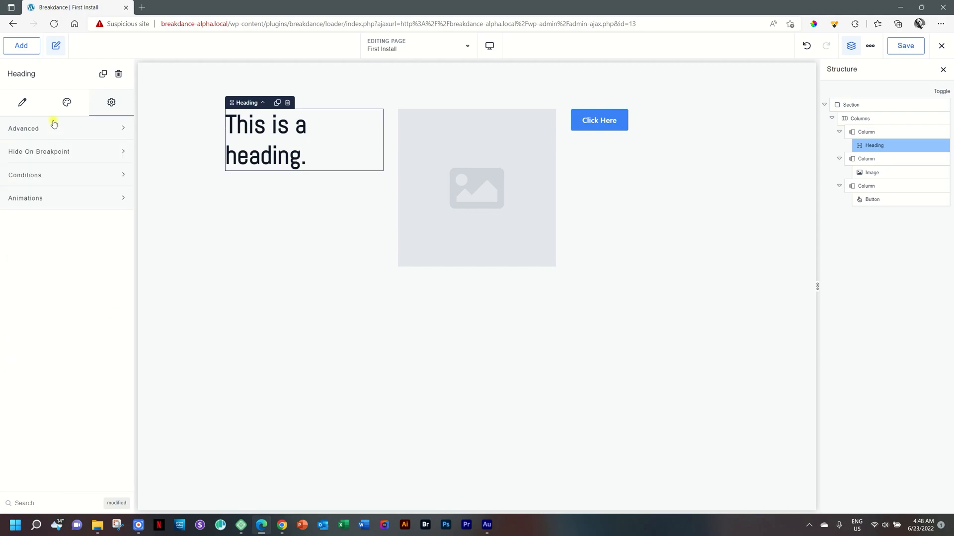
# Hide and show the element options panel, then select the image and the button's column
pyautogui.click(57, 46)
pyautogui.click(57, 46)
pyautogui.click(57, 46)
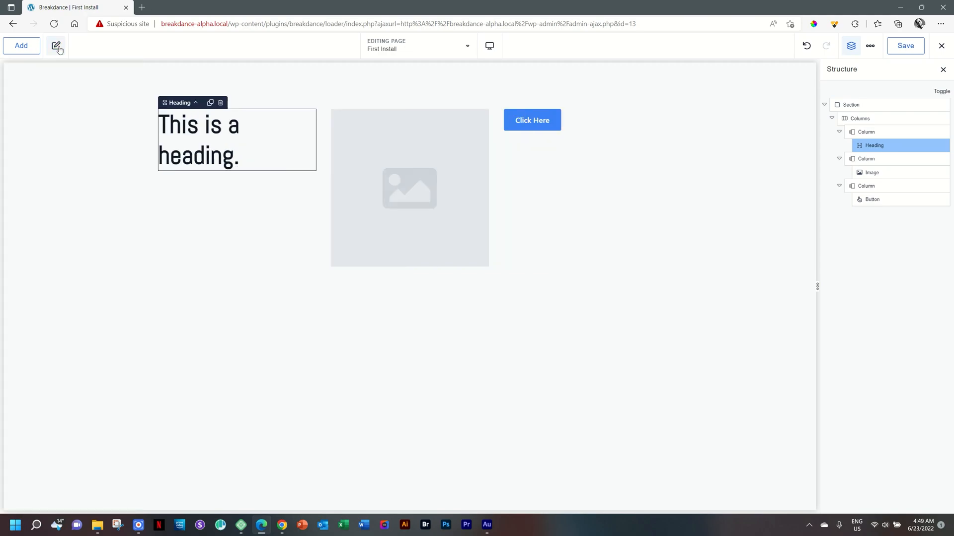
pyautogui.click(57, 46)
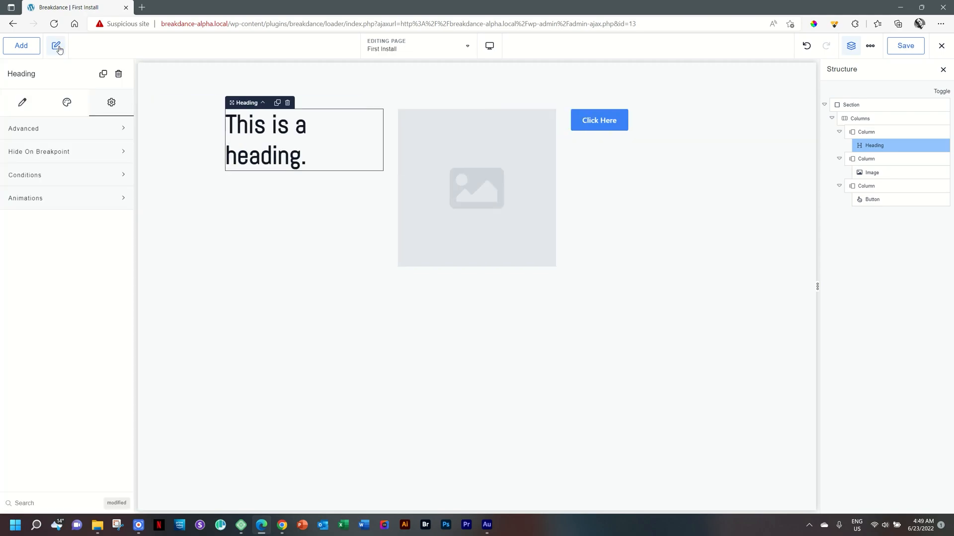
pyautogui.click(57, 46)
pyautogui.click(57, 46)
pyautogui.click(54, 46)
pyautogui.click(51, 49)
pyautogui.click(490, 176)
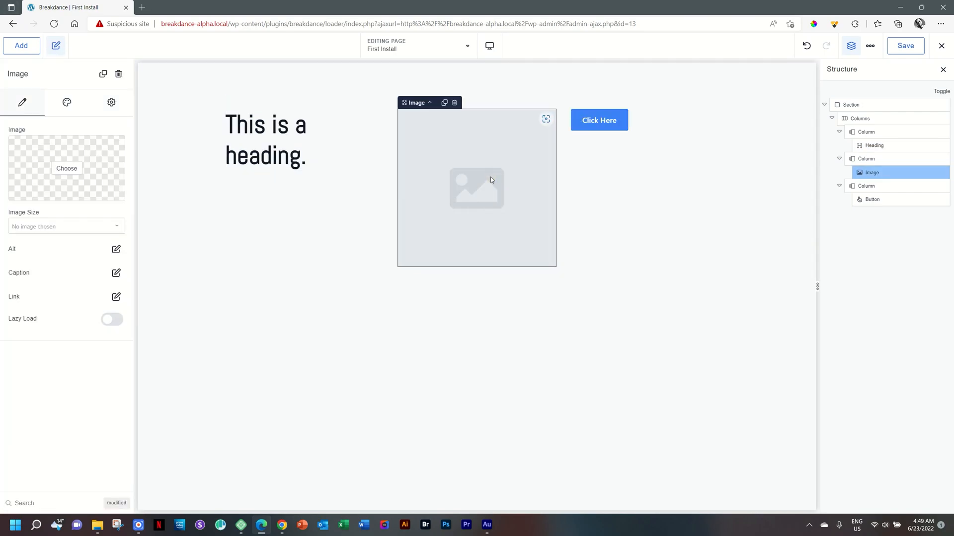
pyautogui.click(665, 189)
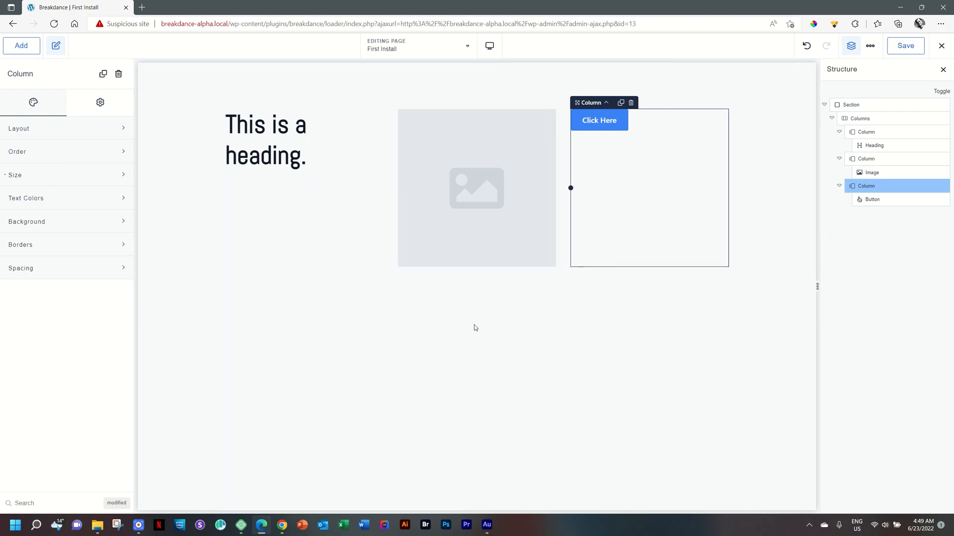
# Select the first section and add a new empty section below it
pyautogui.click(276, 226)
pyautogui.click(446, 95)
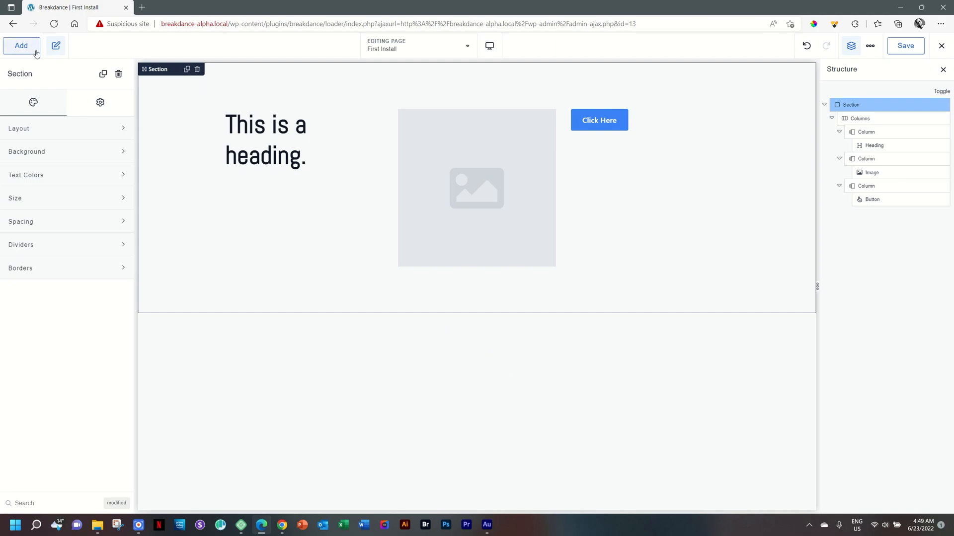
pyautogui.click(20, 45)
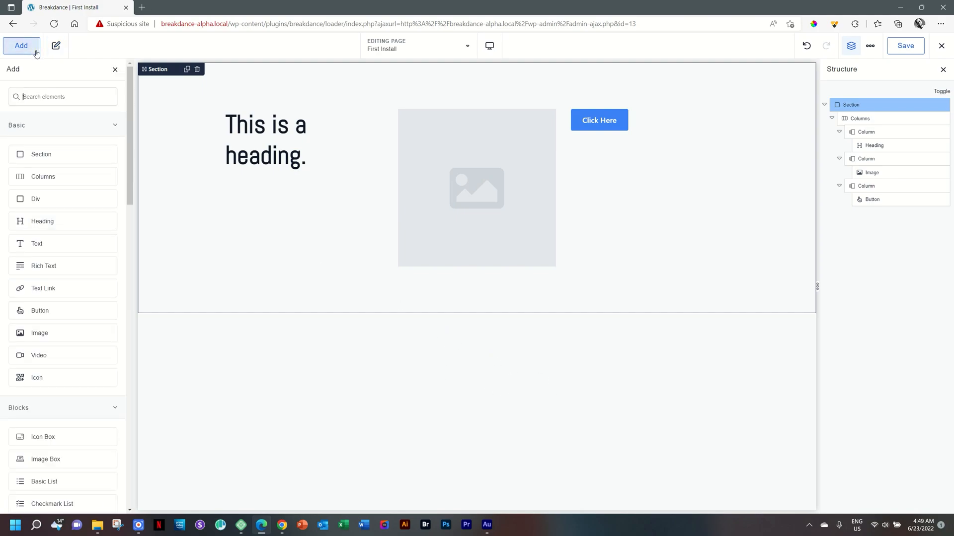
pyautogui.click(37, 155)
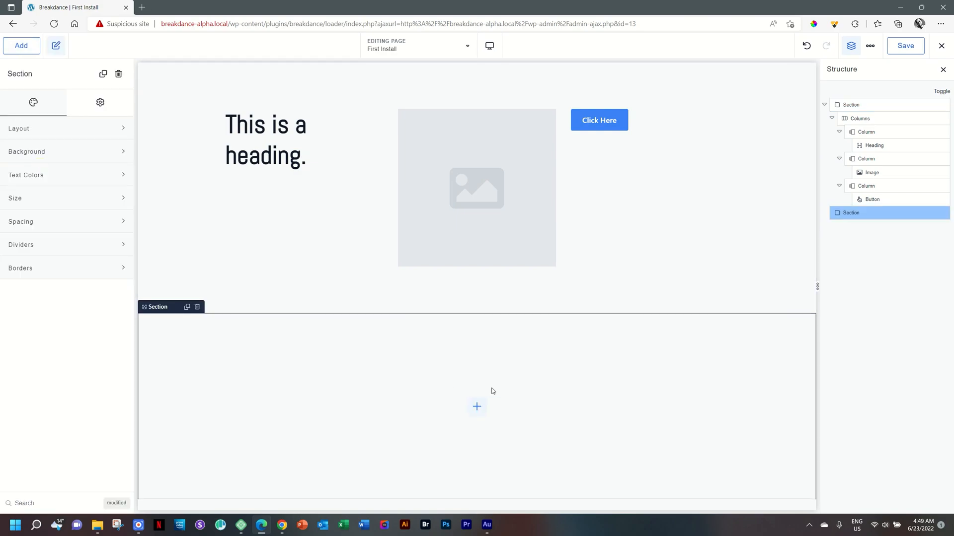
# Browse the element library and add a Stats Grid element to the new section
pyautogui.click(478, 408)
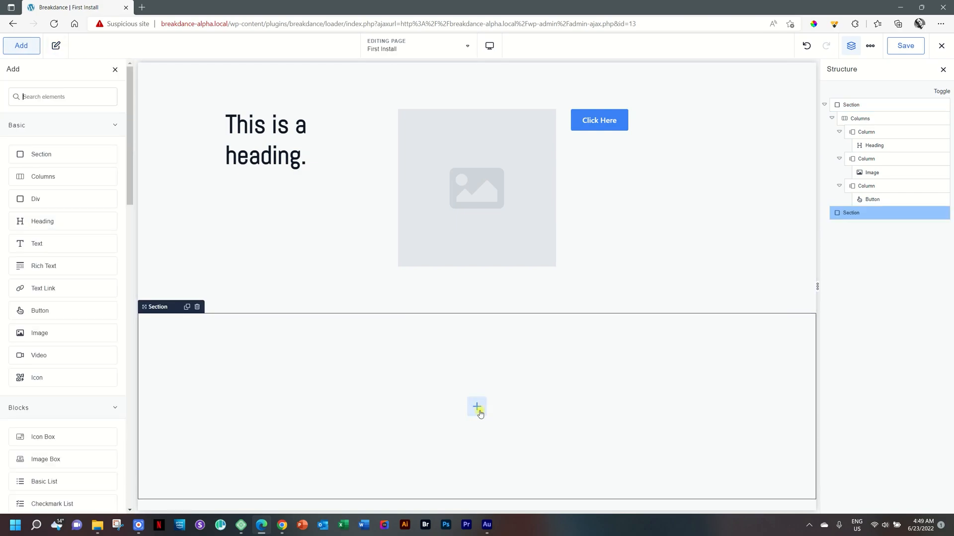
pyautogui.scroll(-8, 45, 312)
pyautogui.moveTo(131, 279)
pyautogui.mouseDown()
pyautogui.moveTo(136, 190)
pyautogui.moveTo(135, 286)
pyautogui.mouseUp()
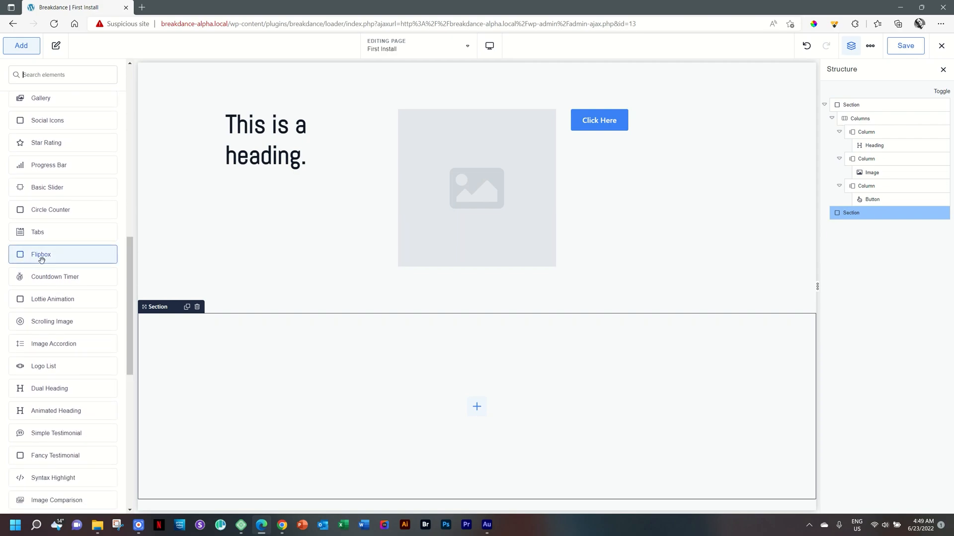
pyautogui.moveTo(129, 261); pyautogui.dragTo(130, 312)
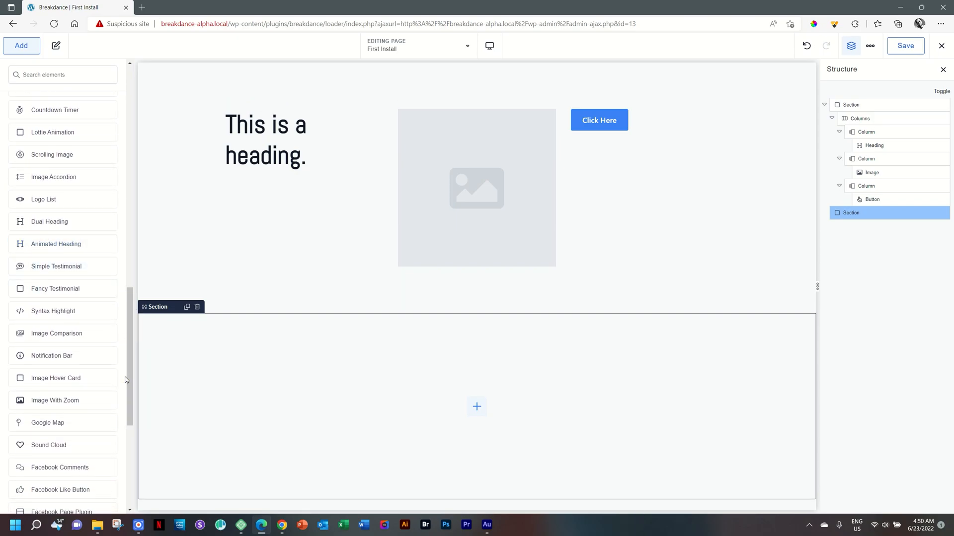
pyautogui.moveTo(126, 319)
pyautogui.mouseDown()
pyautogui.moveTo(132, 450)
pyautogui.moveTo(142, 220)
pyautogui.moveTo(134, 454)
pyautogui.moveTo(133, 324)
pyautogui.mouseUp()
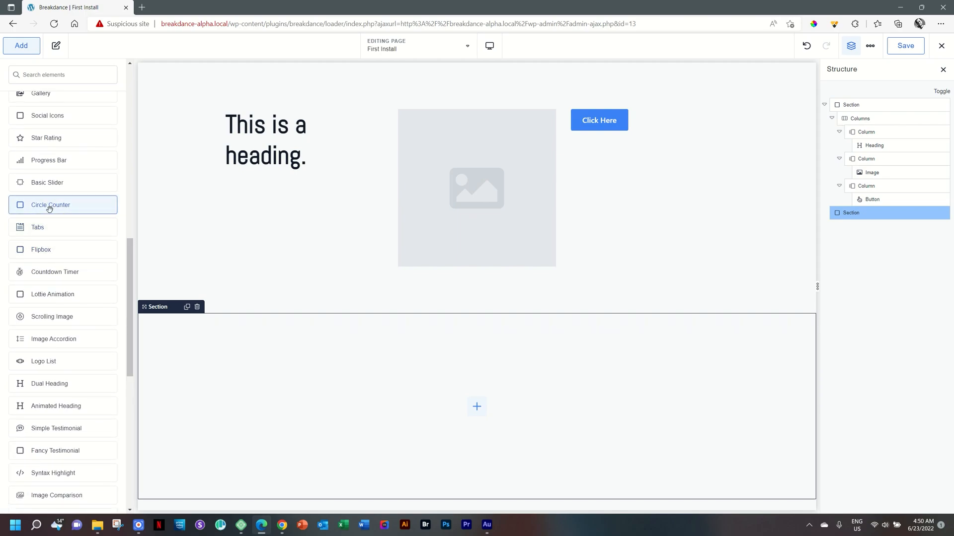
pyautogui.scroll(4, 60, 207)
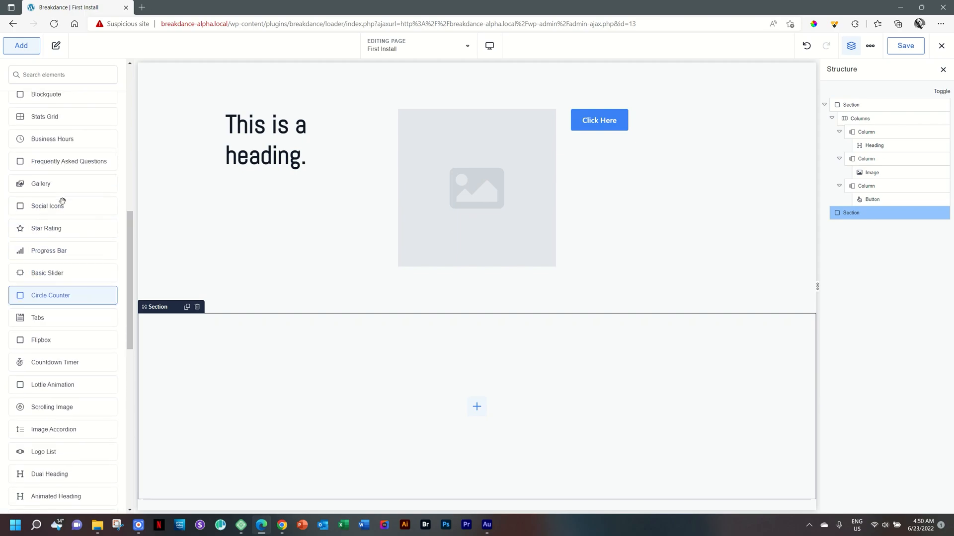
pyautogui.click(52, 208)
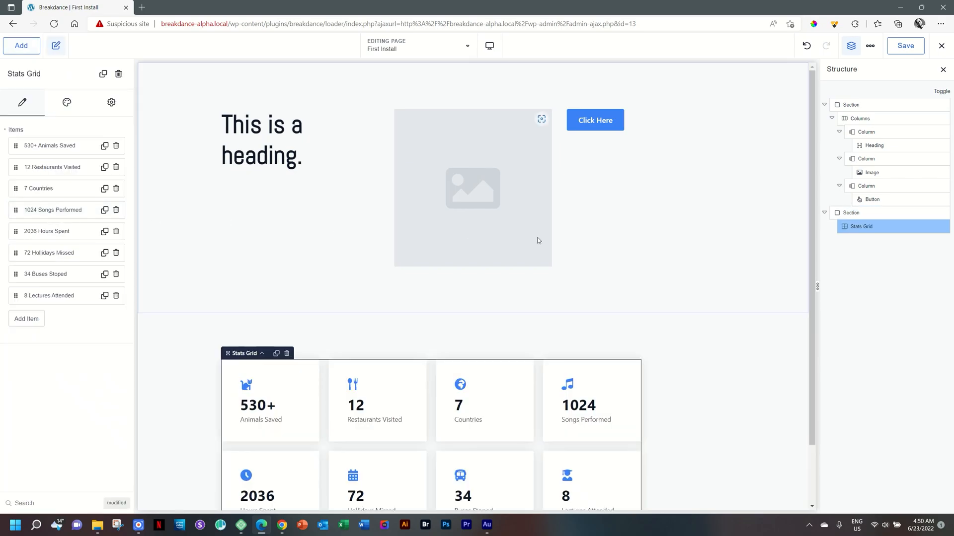
# Open the Stats Grid's style and settings tabs, then return to its content items
pyautogui.scroll(-2, 596, 325)
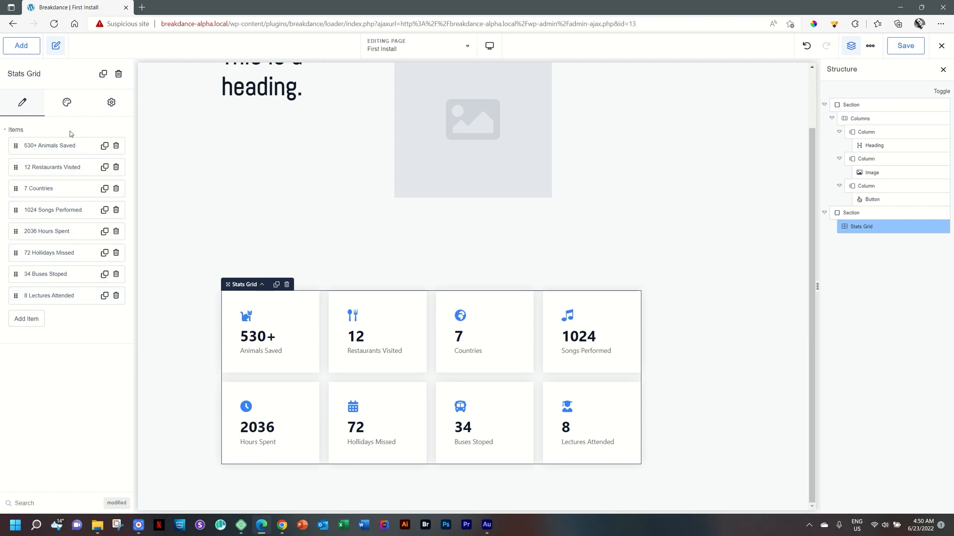
pyautogui.click(70, 102)
pyautogui.click(22, 132)
pyautogui.click(111, 110)
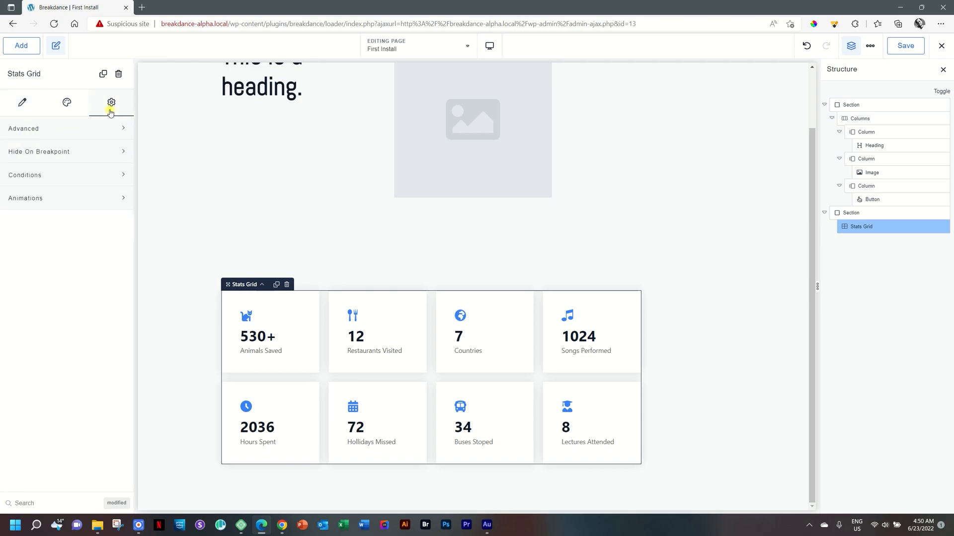
pyautogui.click(29, 112)
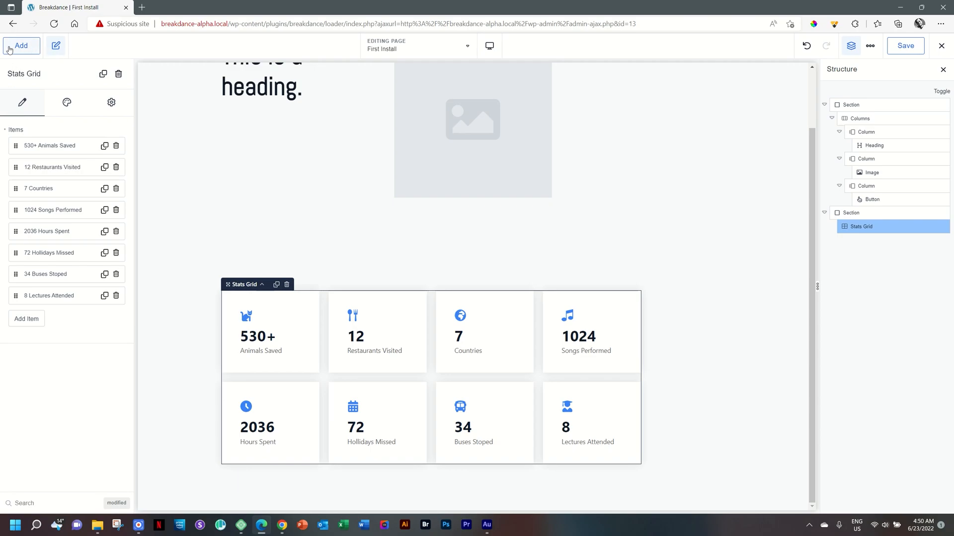
# Browse the element categories and place a Form Builder element above the Stats Grid in the second section
pyautogui.click(19, 47)
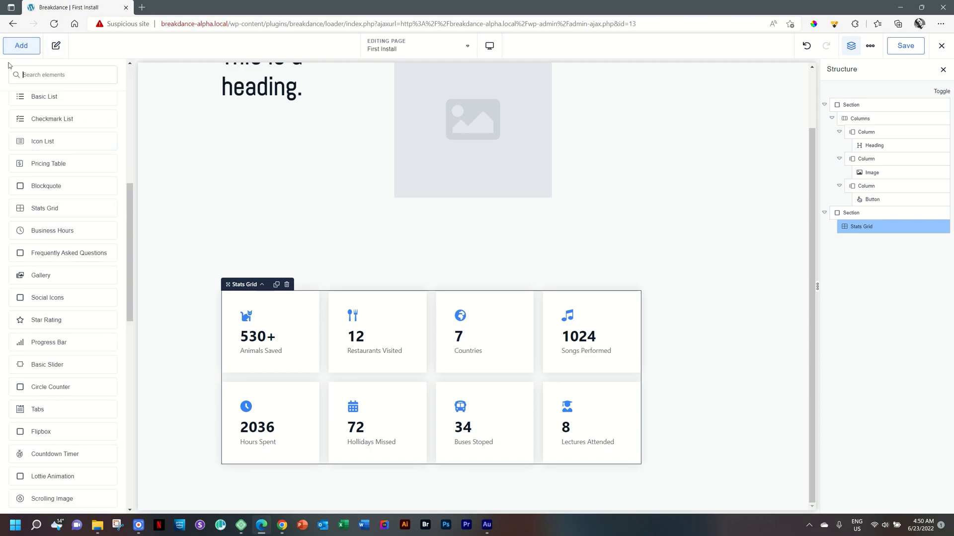
pyautogui.moveTo(131, 198); pyautogui.dragTo(134, 397)
pyautogui.click(45, 433)
pyautogui.scroll(-2, 69, 397)
pyautogui.click(45, 457)
pyautogui.scroll(-3, 74, 447)
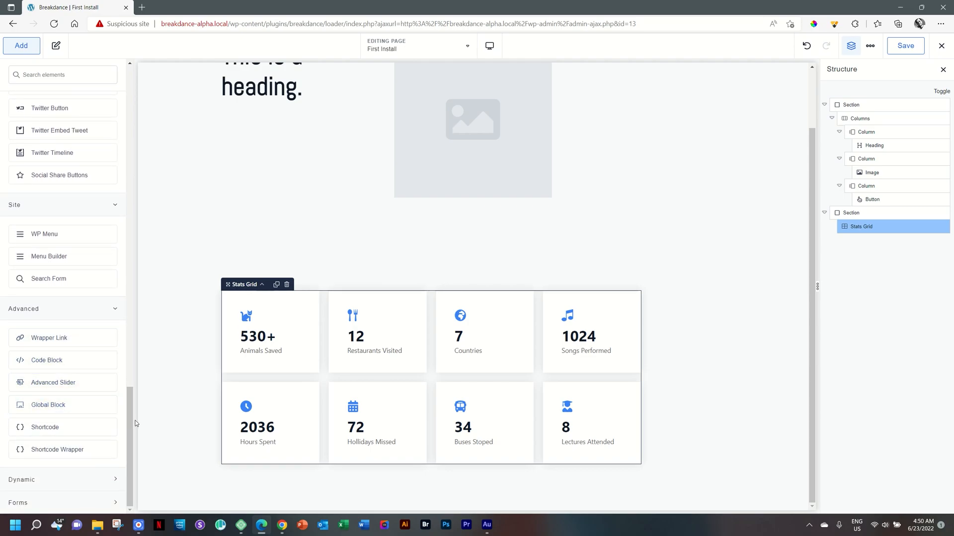
pyautogui.click(72, 479)
pyautogui.scroll(-5, 76, 448)
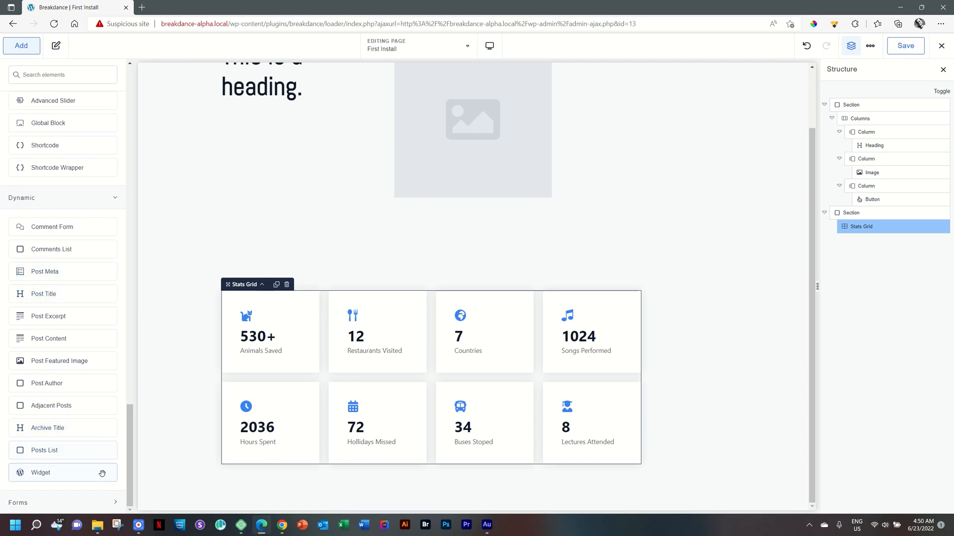
pyautogui.click(70, 503)
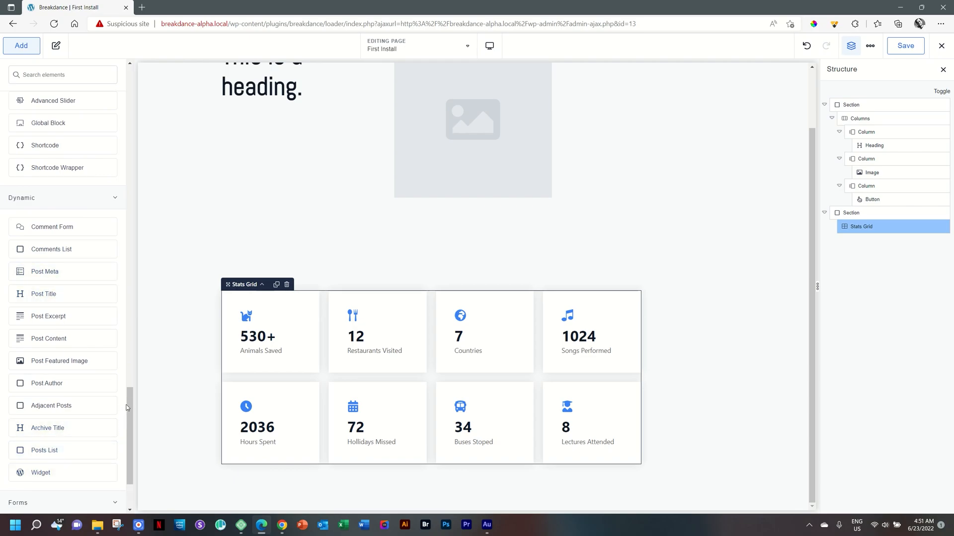
pyautogui.scroll(-2, 126, 404)
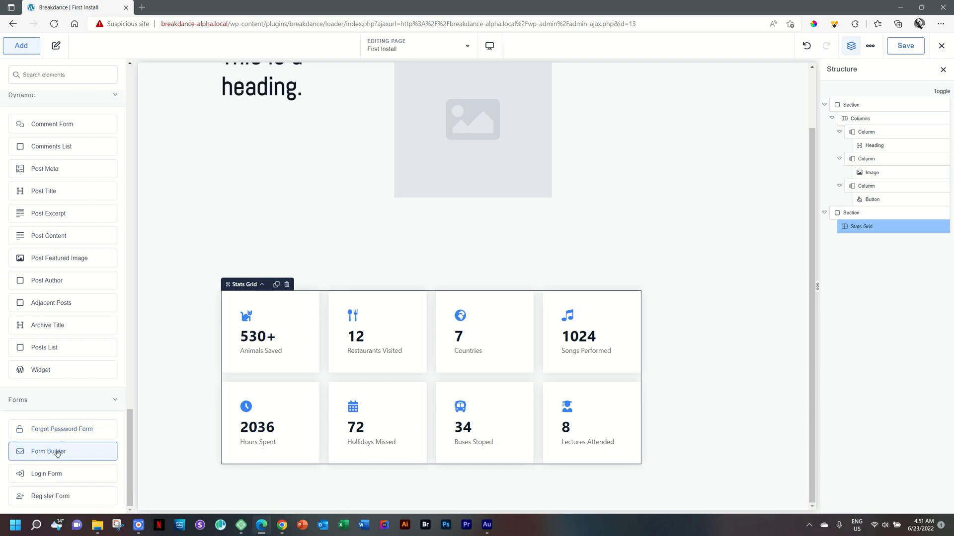
pyautogui.moveTo(59, 454); pyautogui.dragTo(475, 274)
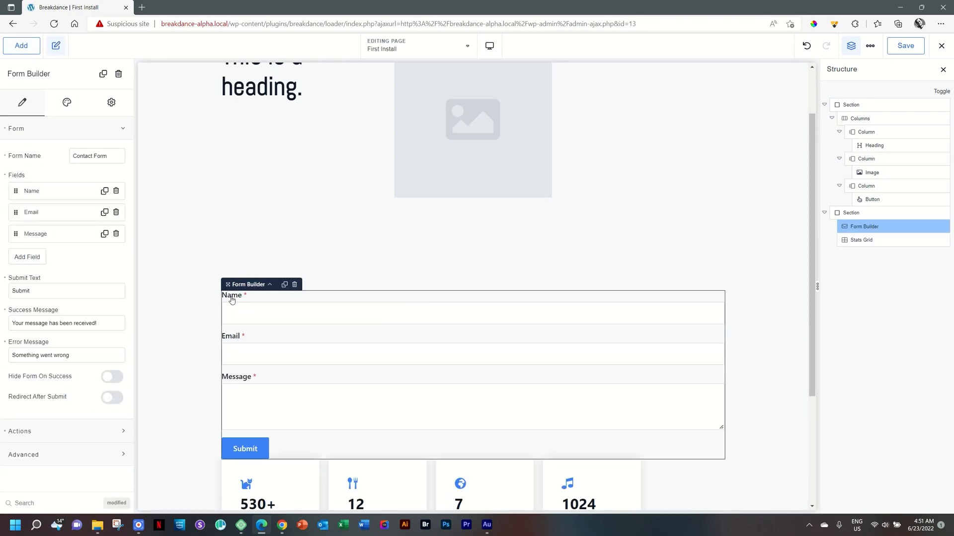
# Add a new text field to the form and open its Type options
pyautogui.scroll(-2, 287, 304)
pyautogui.click(293, 230)
pyautogui.click(283, 262)
pyautogui.click(275, 300)
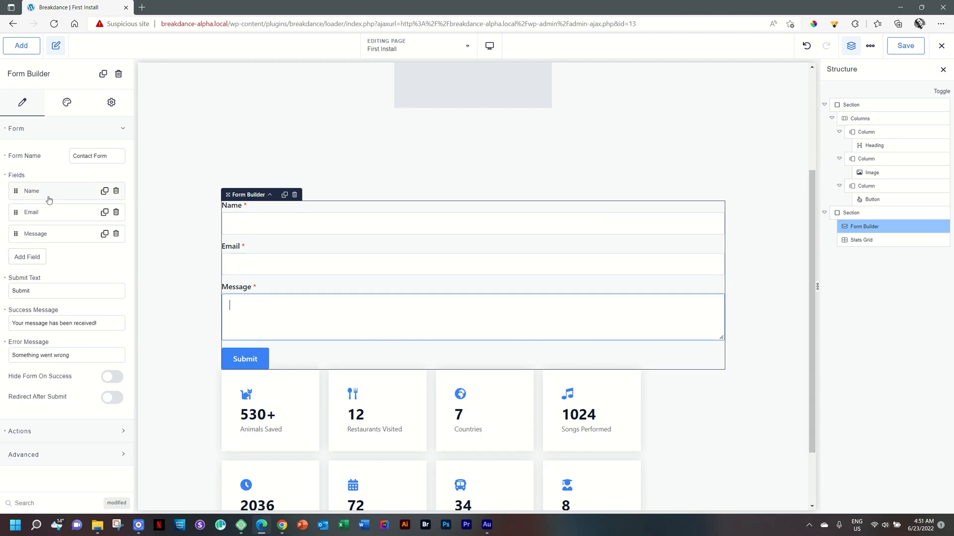
pyautogui.click(26, 257)
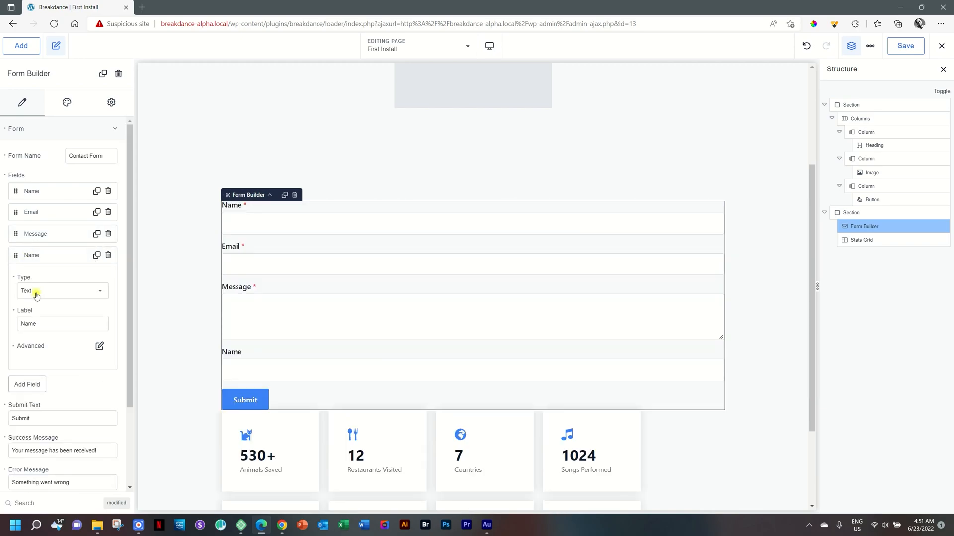
pyautogui.click(35, 293)
pyautogui.moveTo(103, 315)
pyautogui.mouseDown()
pyautogui.moveTo(96, 379)
pyautogui.moveTo(107, 311)
pyautogui.mouseUp()
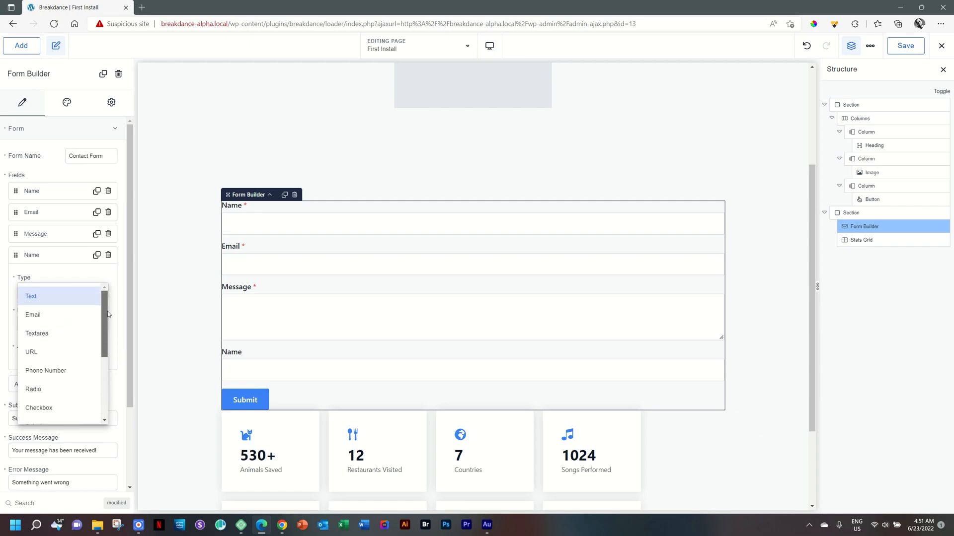
pyautogui.click(48, 261)
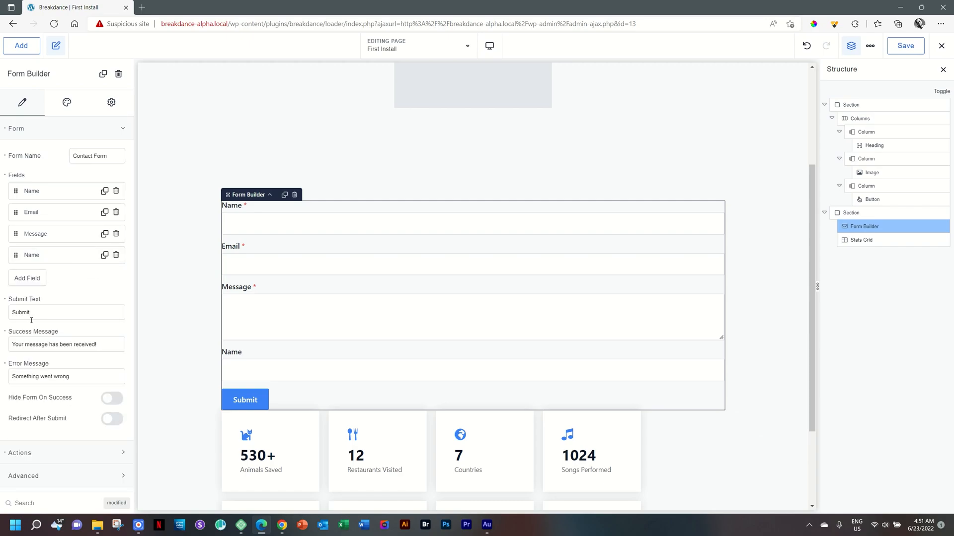
# Expand the form's Actions settings to review the after-submission options, then collapse the Form group
pyautogui.click(43, 458)
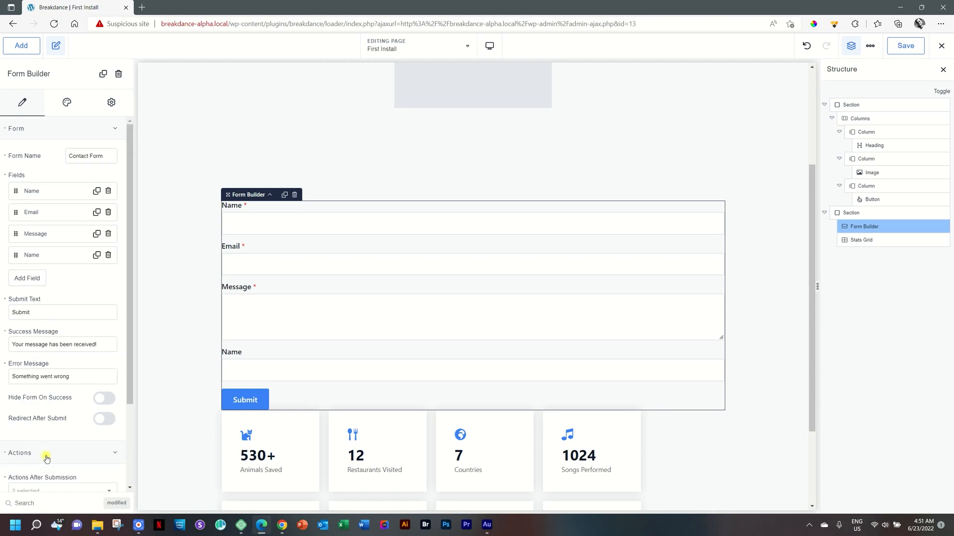
pyautogui.scroll(-2, 45, 457)
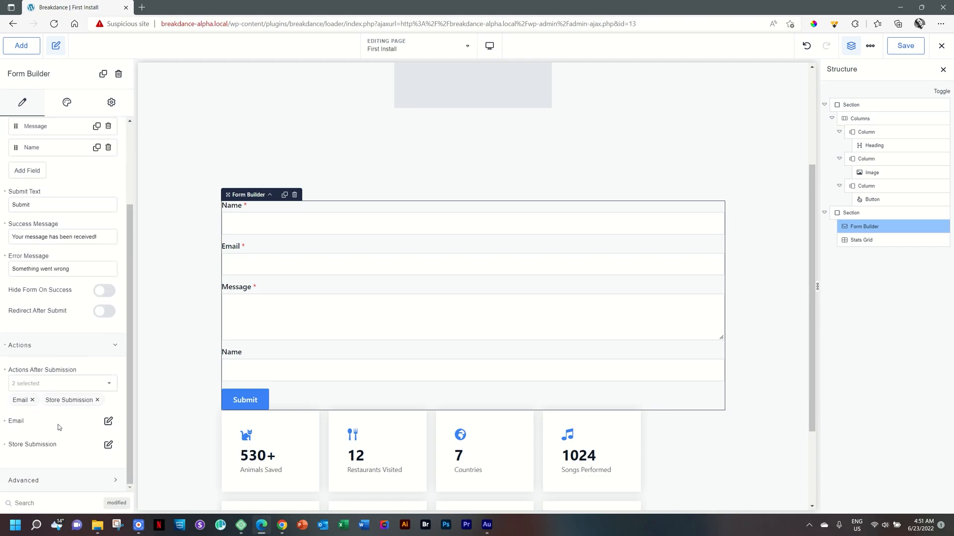
pyautogui.scroll(2, 58, 417)
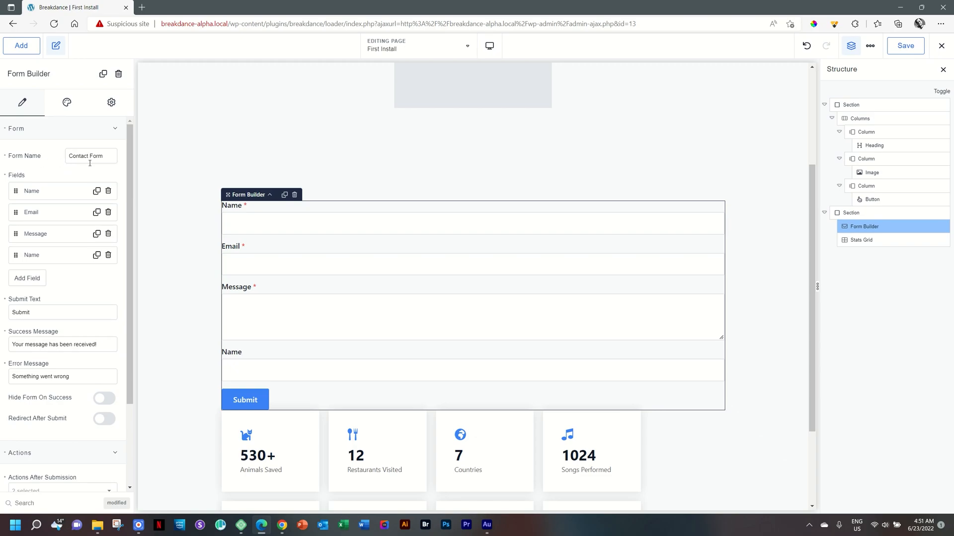
pyautogui.click(47, 131)
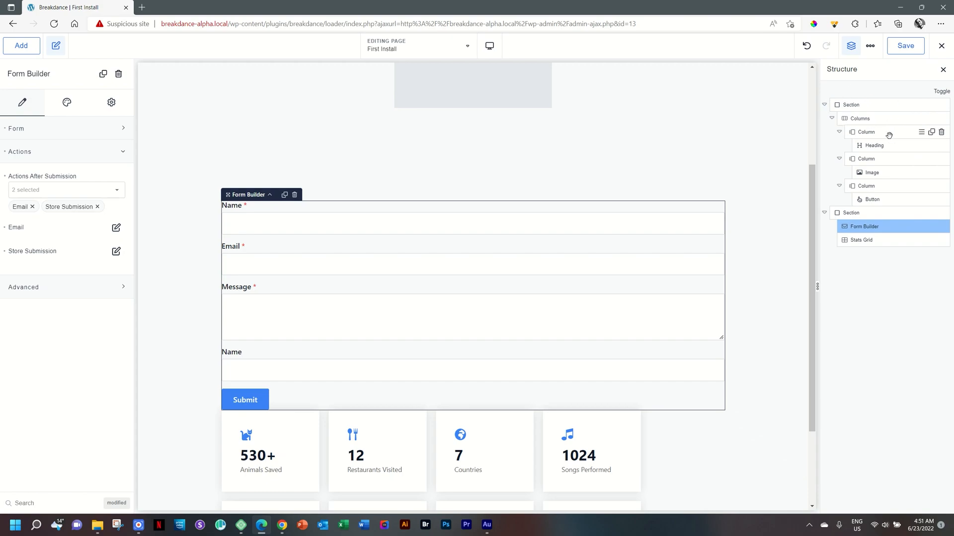
# Collapse and expand the items of the page structure tree
pyautogui.click(824, 104)
pyautogui.click(824, 118)
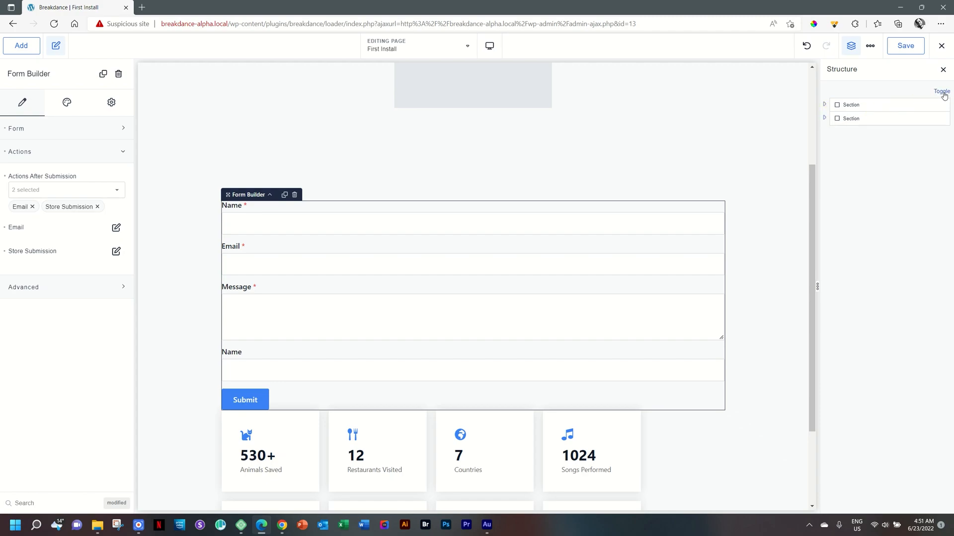
pyautogui.click(944, 91)
pyautogui.click(942, 92)
pyautogui.click(943, 92)
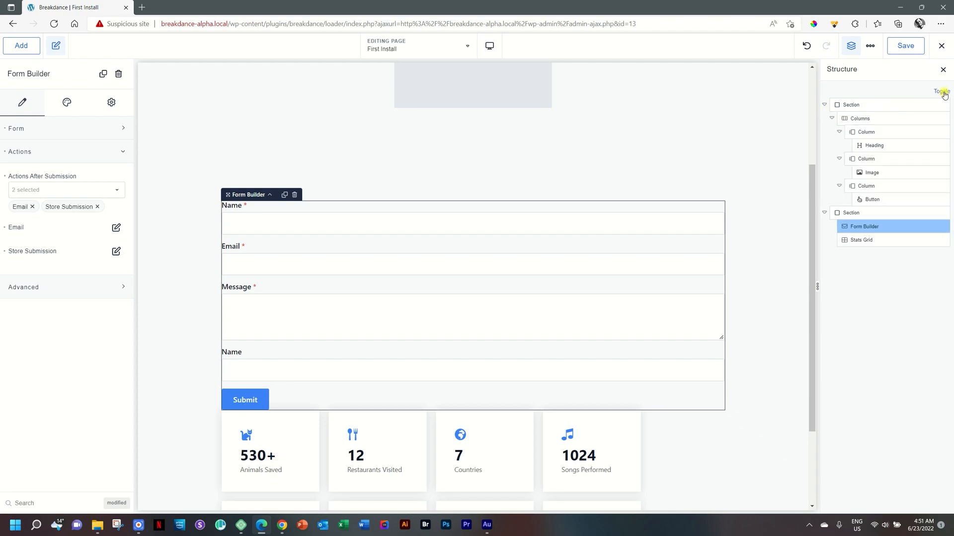
pyautogui.click(943, 91)
pyautogui.click(942, 92)
pyautogui.click(942, 92)
pyautogui.click(943, 91)
pyautogui.click(942, 92)
pyautogui.click(942, 92)
# Select the first section, its columns and then the heading from the structure tree
pyautogui.click(922, 106)
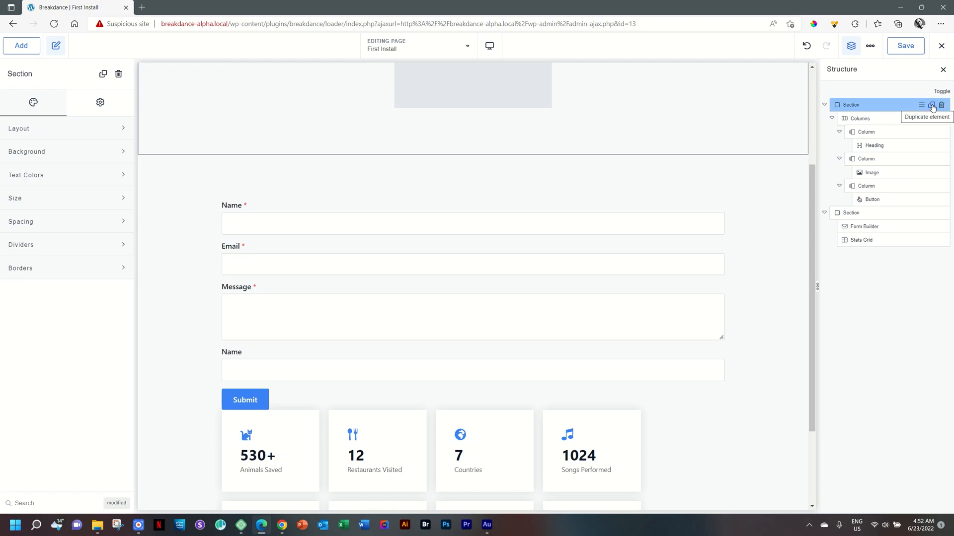
pyautogui.click(850, 119)
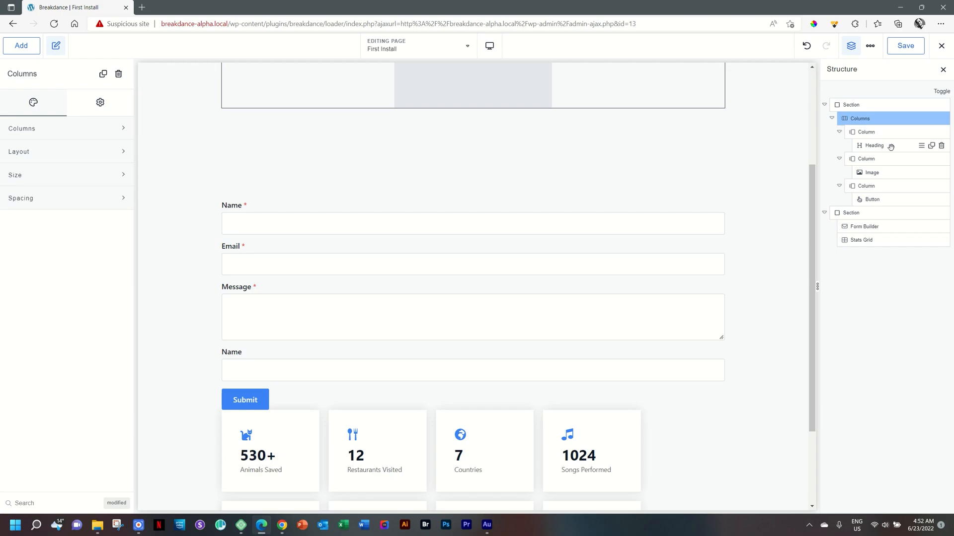
pyautogui.moveTo(890, 147)
pyautogui.mouseDown()
pyautogui.moveTo(883, 201)
pyautogui.moveTo(845, 200)
pyautogui.moveTo(879, 201)
pyautogui.moveTo(883, 185)
pyautogui.moveTo(882, 201)
pyautogui.moveTo(885, 129)
pyautogui.moveTo(883, 145)
pyautogui.mouseUp()
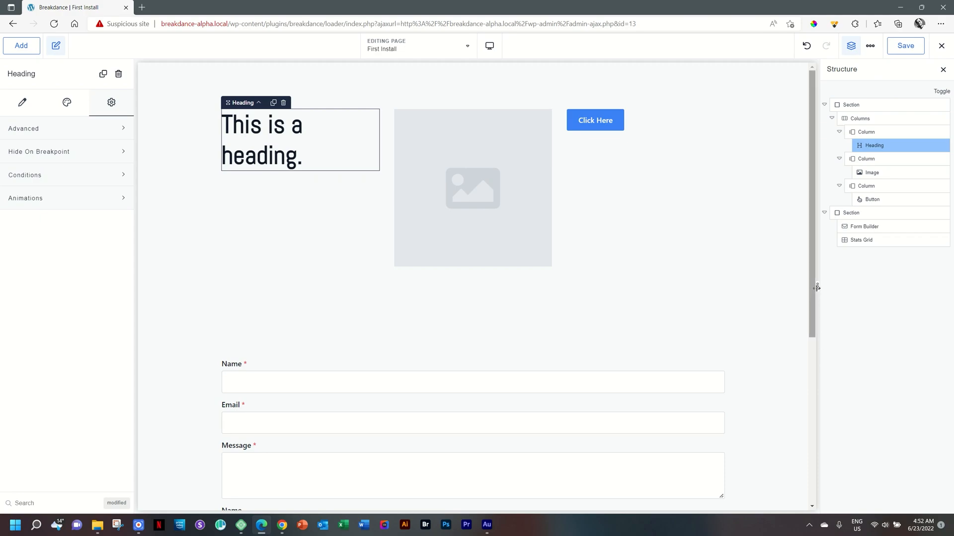
# Resize the canvas preview to about 1082 px wide to view the tablet layout
pyautogui.moveTo(817, 287); pyautogui.dragTo(870, 304)
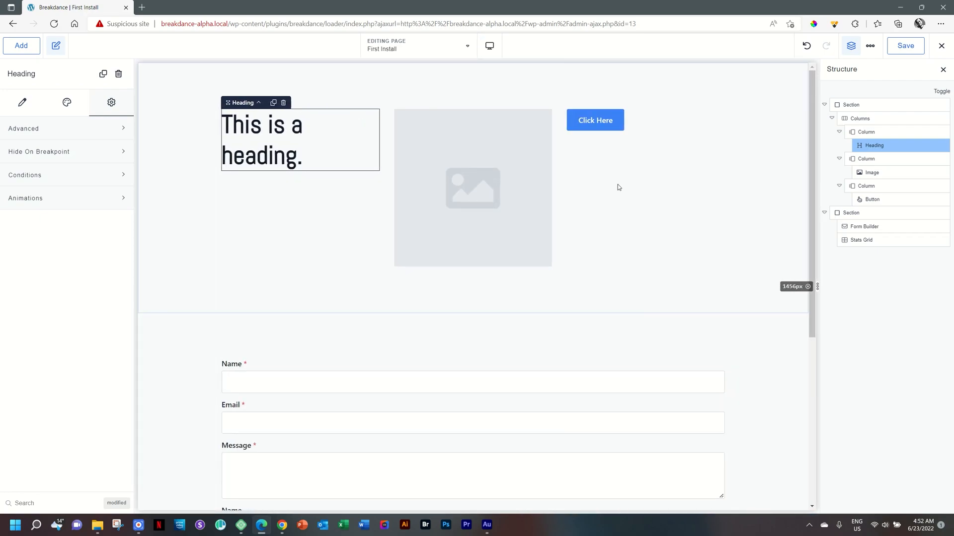
pyautogui.click(490, 48)
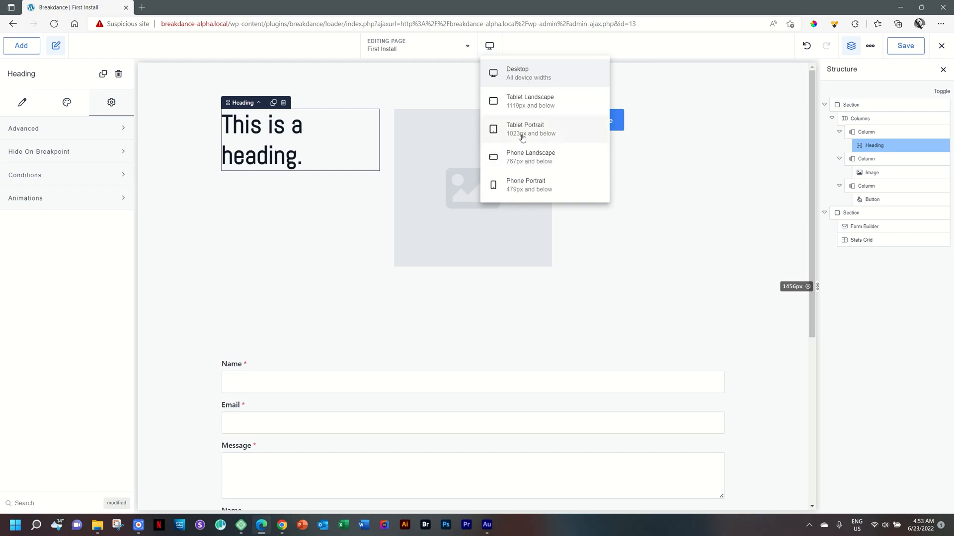
pyautogui.click(491, 47)
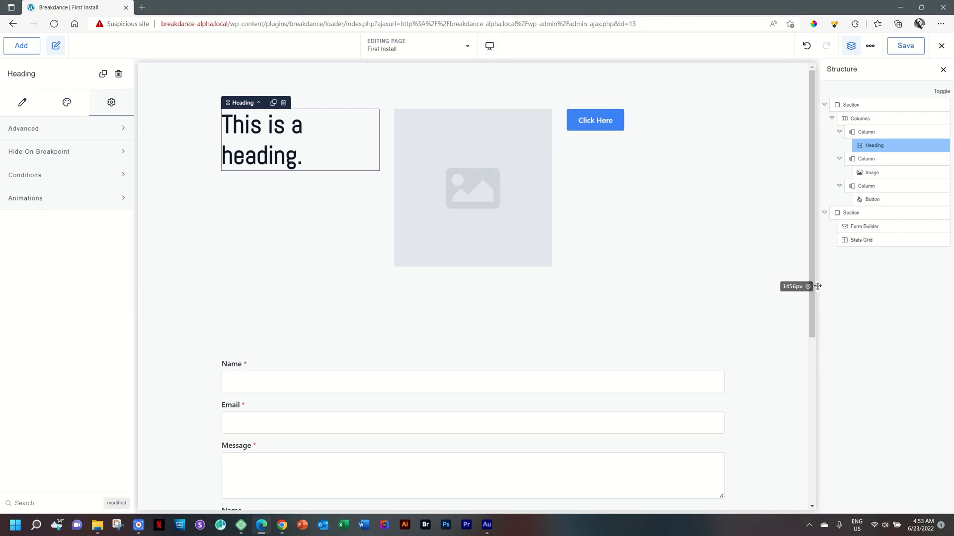
pyautogui.moveTo(817, 286); pyautogui.dragTo(730, 287)
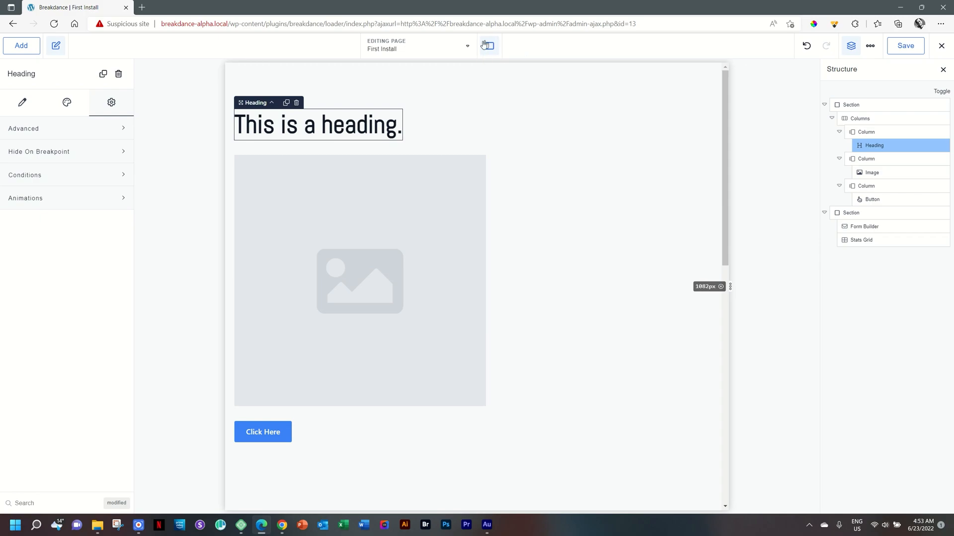
# Resize the canvas to about 328 px wide and switch the breakpoint preview to Desktop and then Phone Portrait
pyautogui.moveTo(730, 287); pyautogui.dragTo(556, 276)
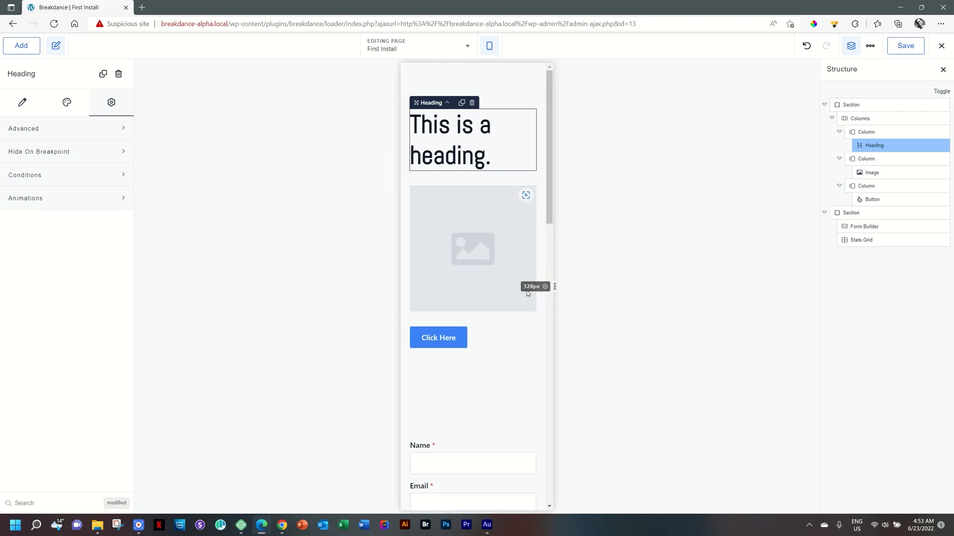
pyautogui.click(489, 45)
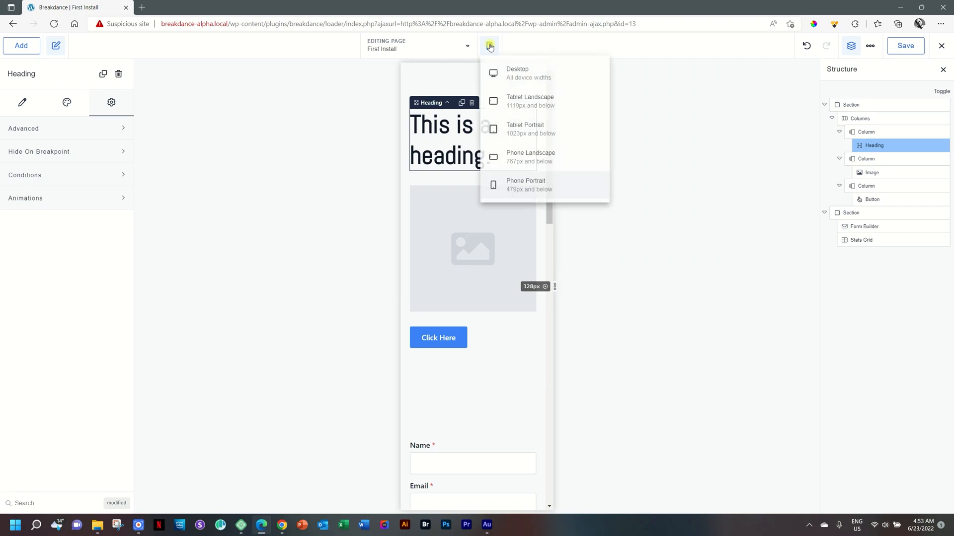
pyautogui.click(498, 74)
pyautogui.click(490, 45)
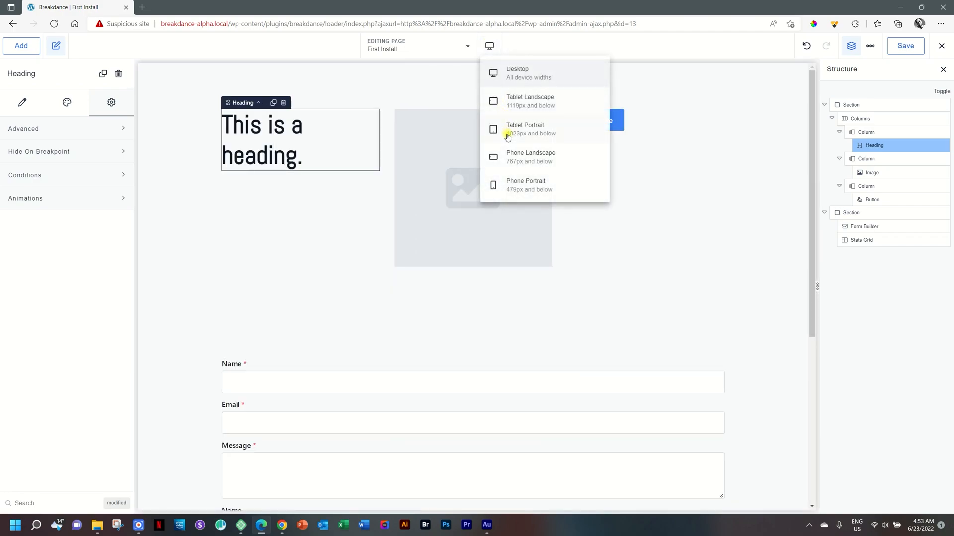
pyautogui.click(512, 191)
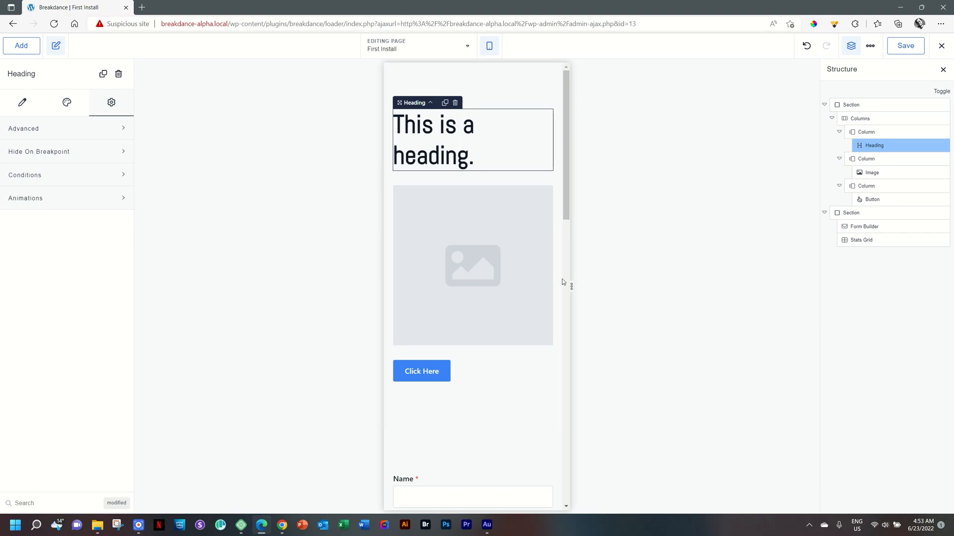
# Resize the canvas to about 1456 px and about 972 px wide, resetting the preview width each time
pyautogui.moveTo(572, 287); pyautogui.dragTo(857, 301)
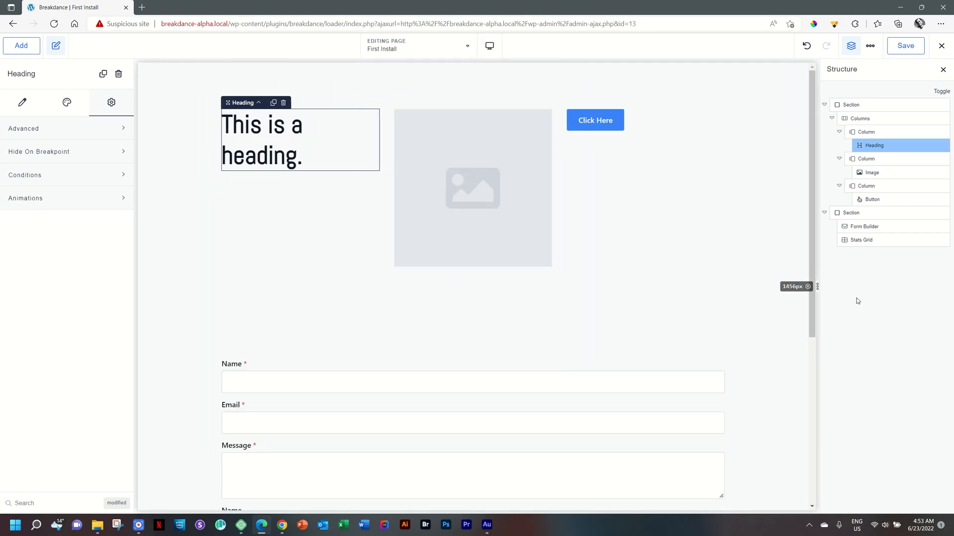
pyautogui.click(808, 287)
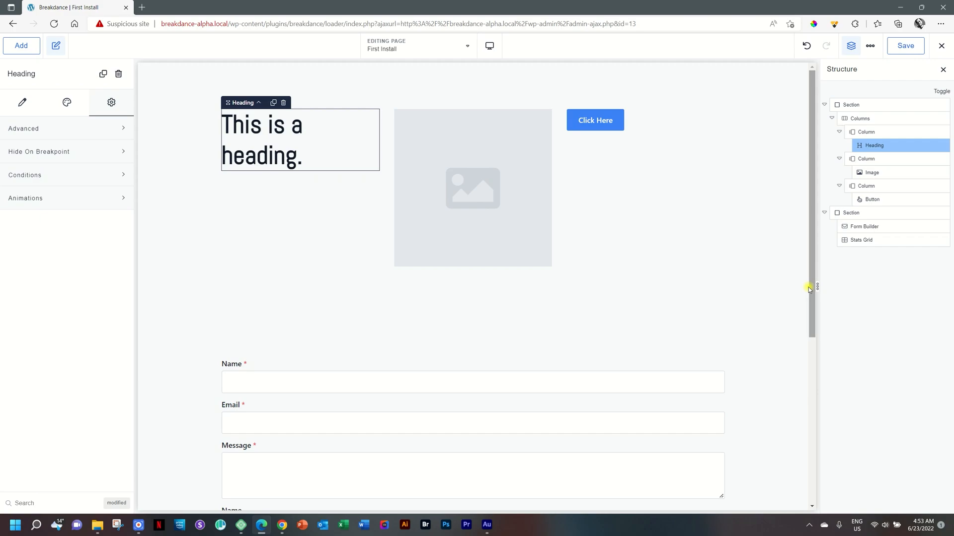
pyautogui.moveTo(817, 287); pyautogui.dragTo(704, 287)
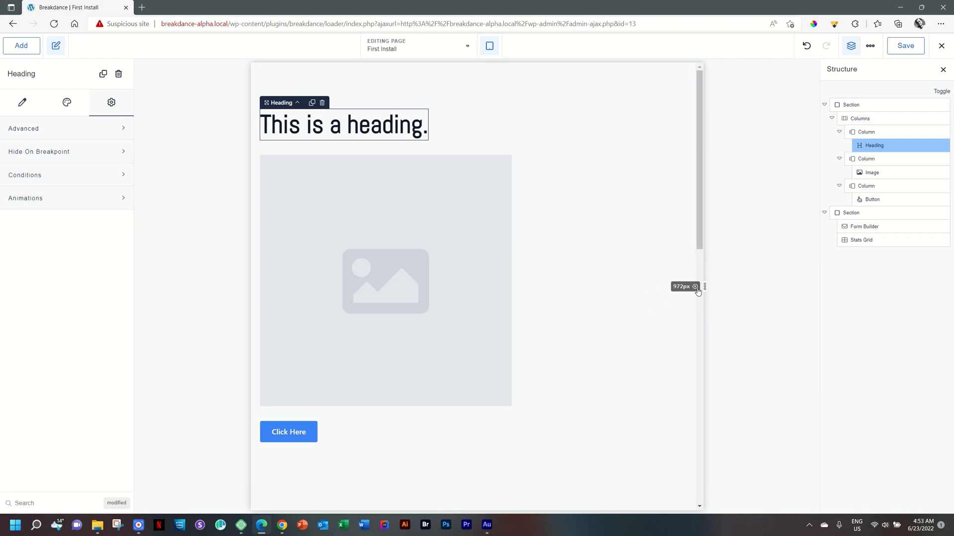
pyautogui.click(695, 287)
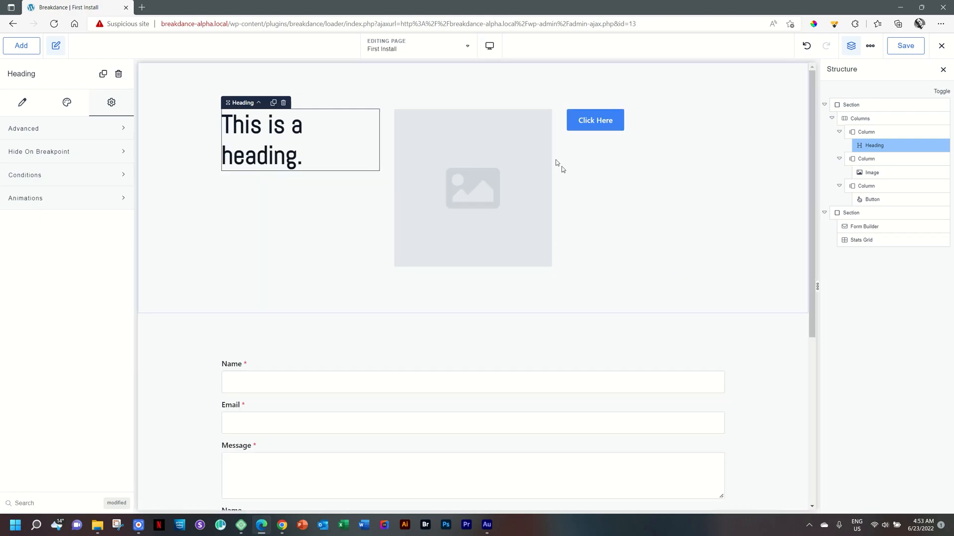
# Undo the last change, then redo it
pyautogui.click(490, 46)
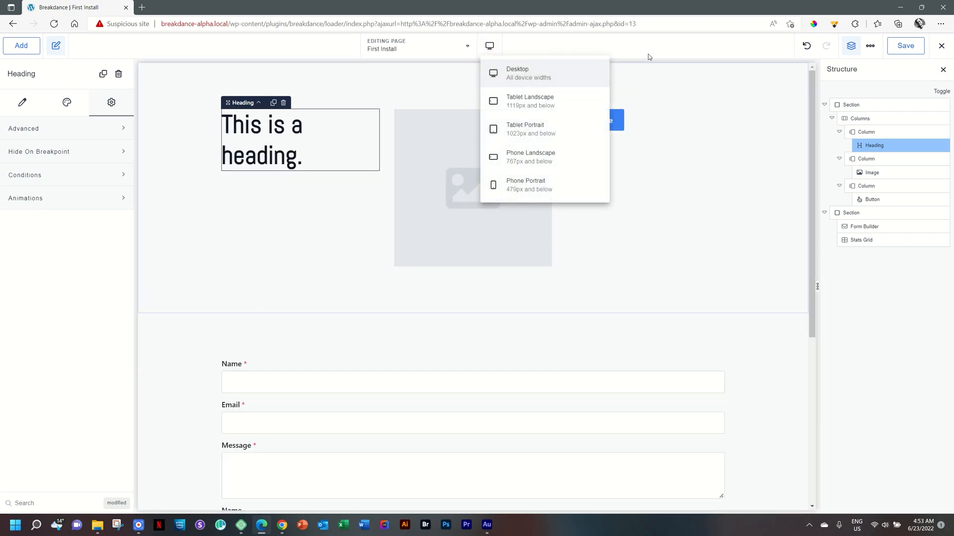
pyautogui.click(806, 47)
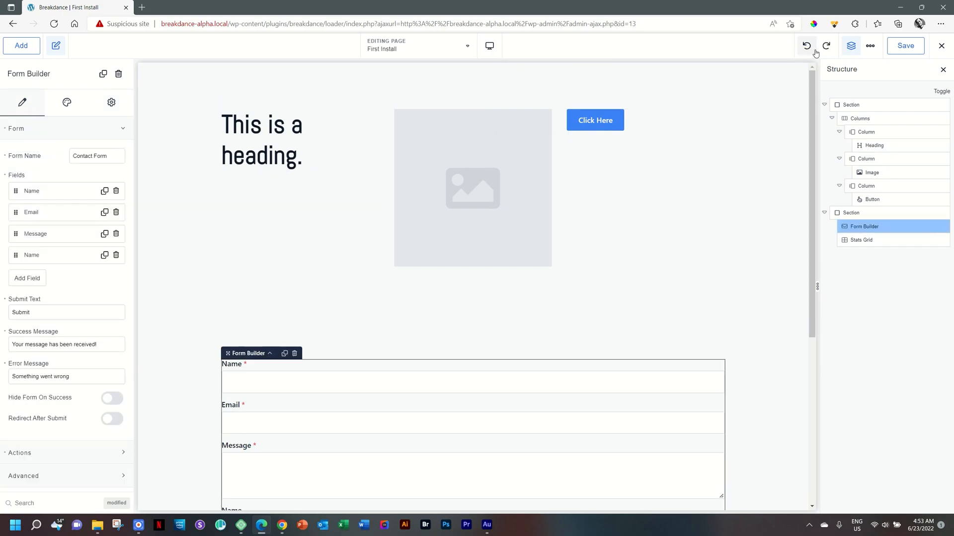
pyautogui.click(826, 47)
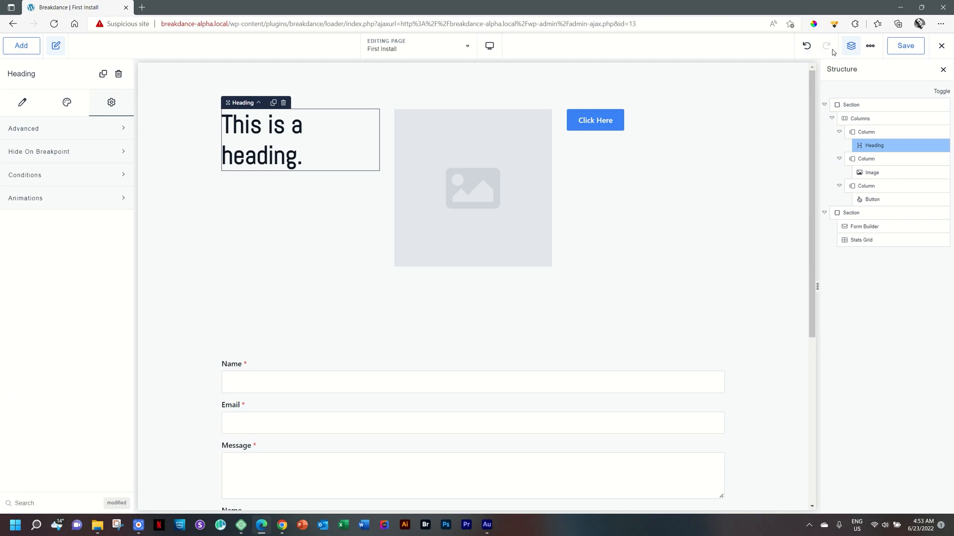
# Open the builder Preferences and turn on Dark Mode in the UI settings
pyautogui.click(851, 47)
pyautogui.click(852, 49)
pyautogui.click(870, 46)
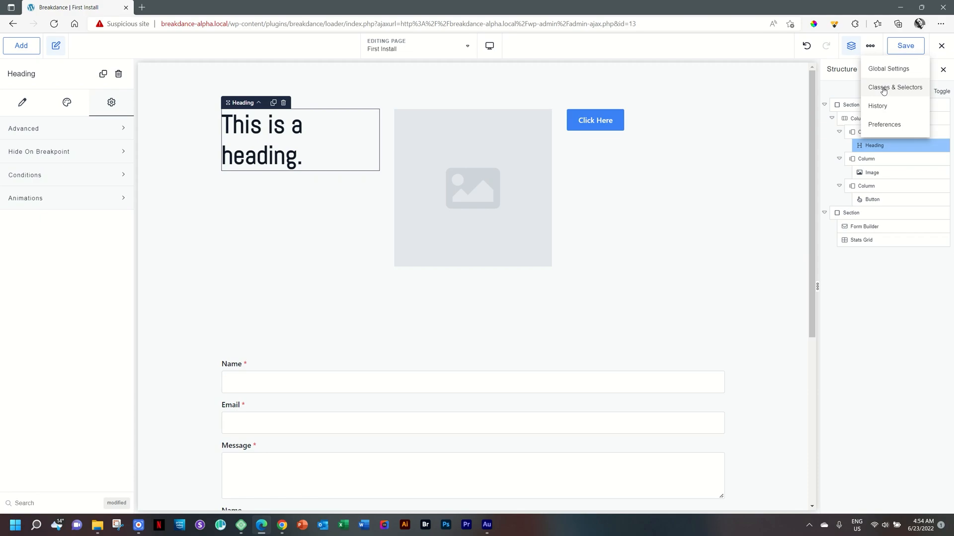
pyautogui.click(882, 125)
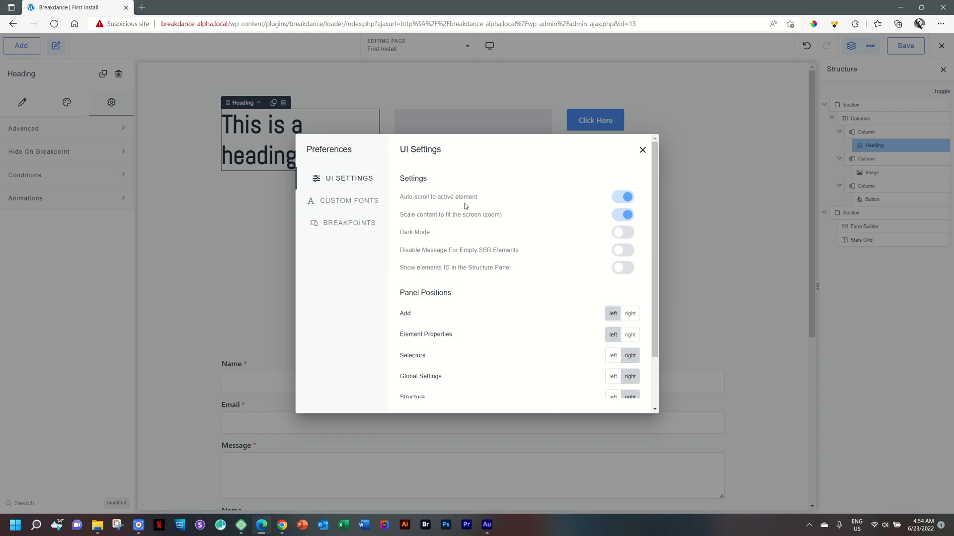
pyautogui.click(618, 238)
pyautogui.click(642, 150)
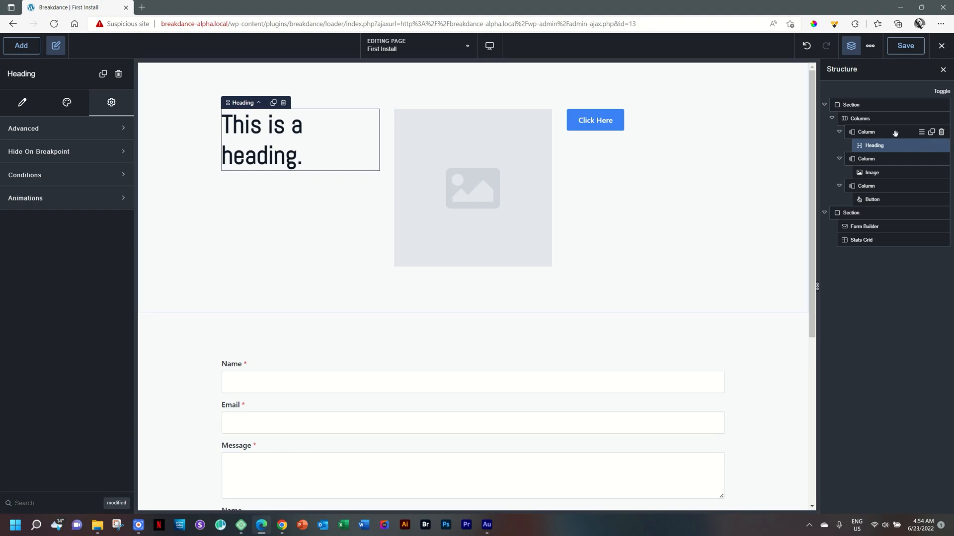
# Reopen the Preferences and turn Dark Mode back off
pyautogui.click(870, 48)
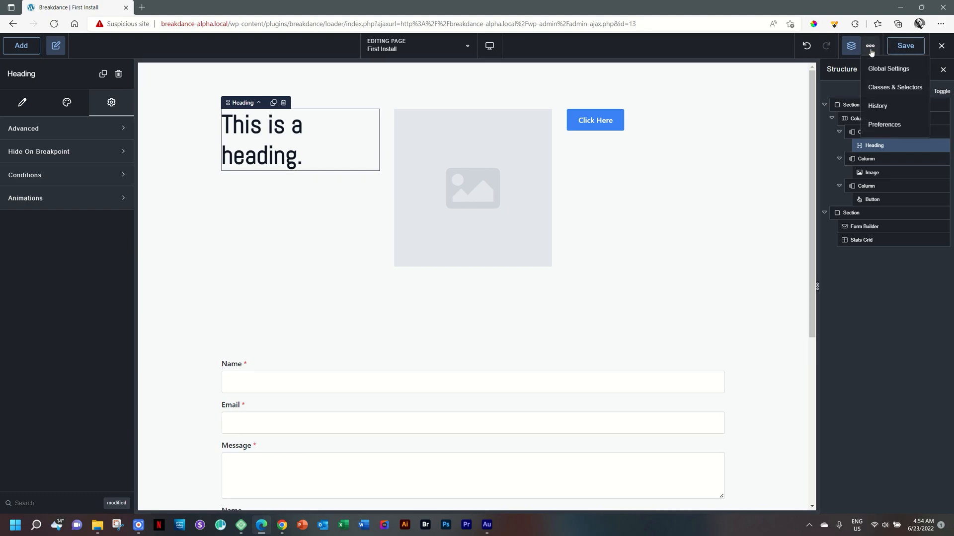
pyautogui.click(882, 124)
pyautogui.click(623, 234)
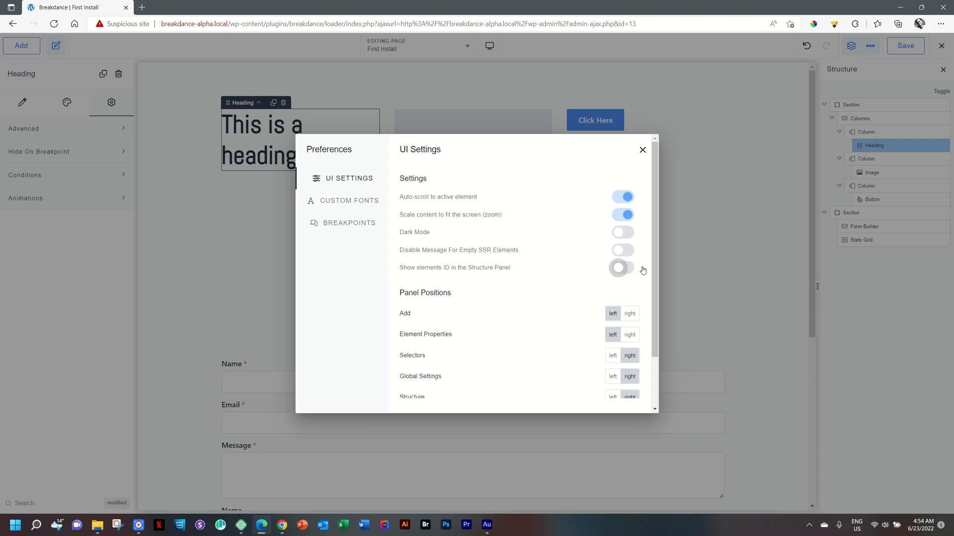
# Switch the Add panel position to the right and back to the left in the Preferences
pyautogui.moveTo(654, 245); pyautogui.dragTo(654, 293)
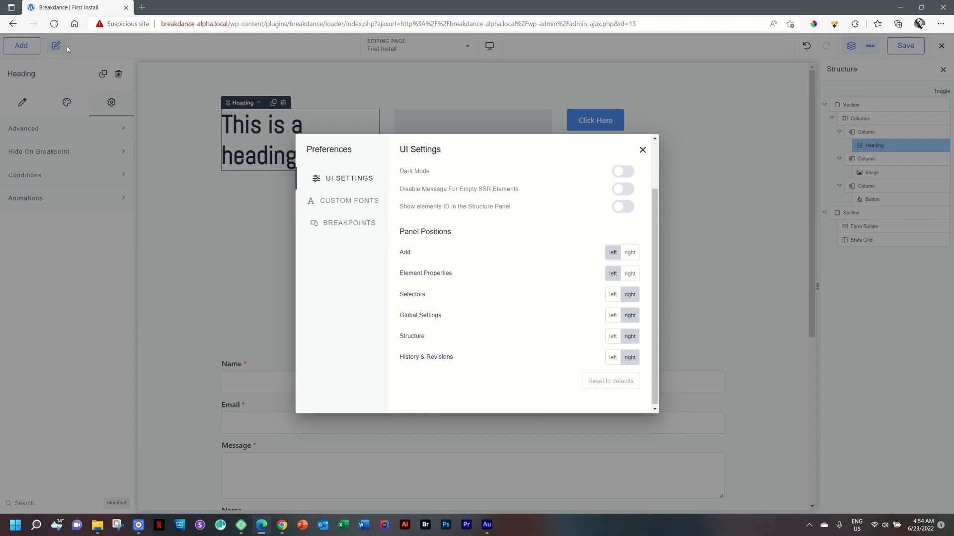
pyautogui.click(628, 253)
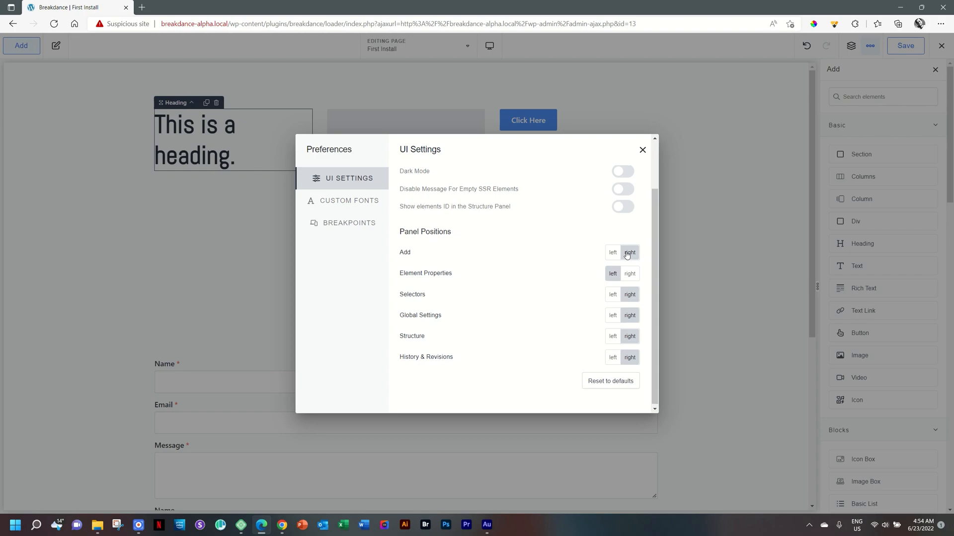
pyautogui.click(613, 253)
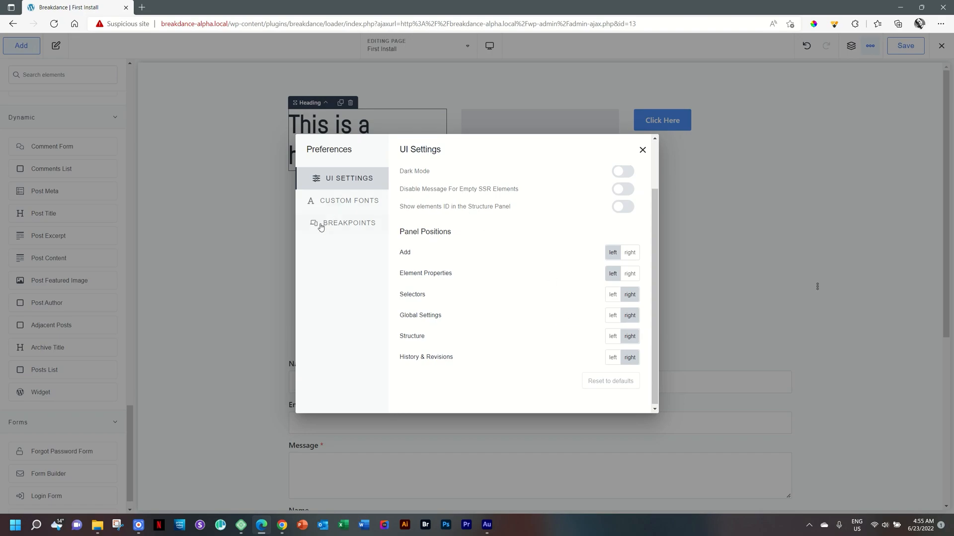
# Add a new breakpoint named "Small Screen Mobile" in the Preferences' Breakpoints section
pyautogui.click(338, 227)
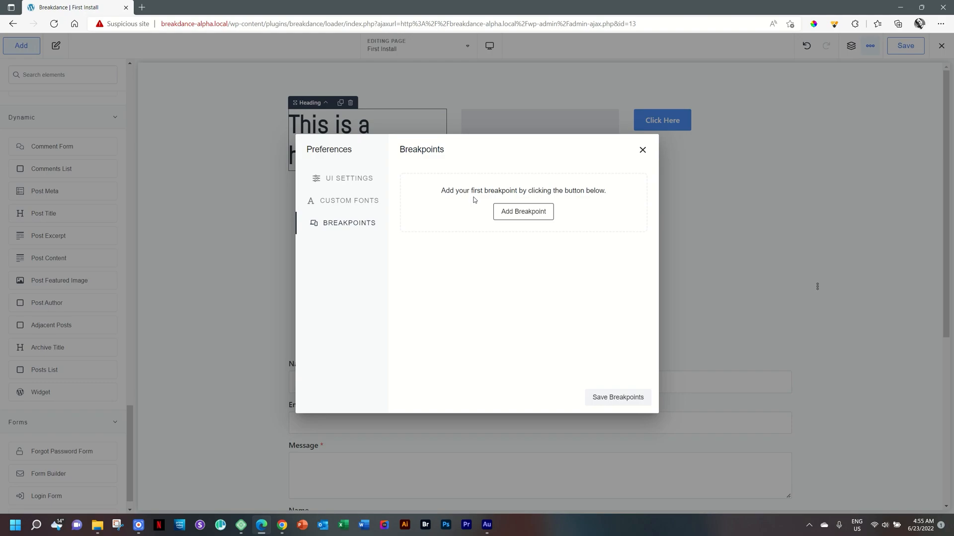
pyautogui.click(502, 213)
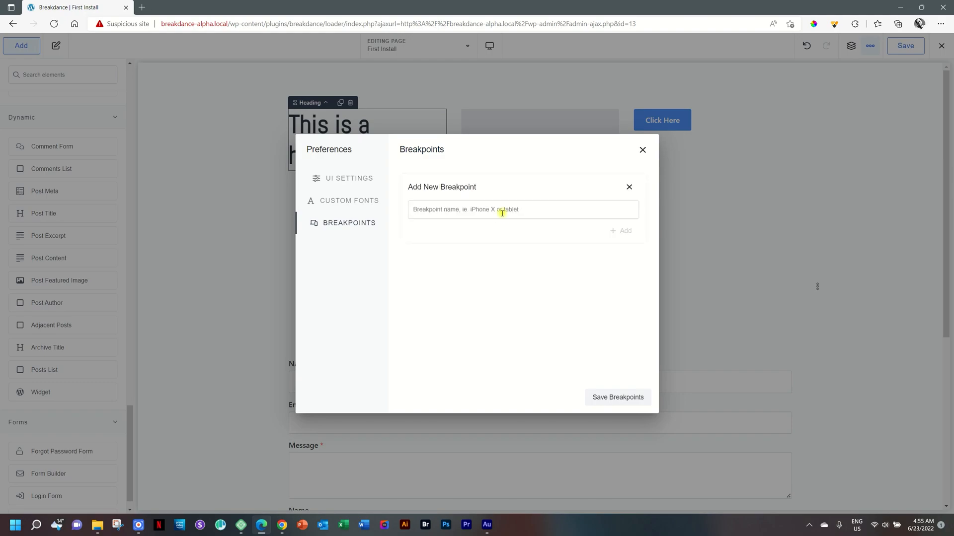
pyautogui.write('Small Screen ')
pyautogui.write('De')
pyautogui.write('Mobile')
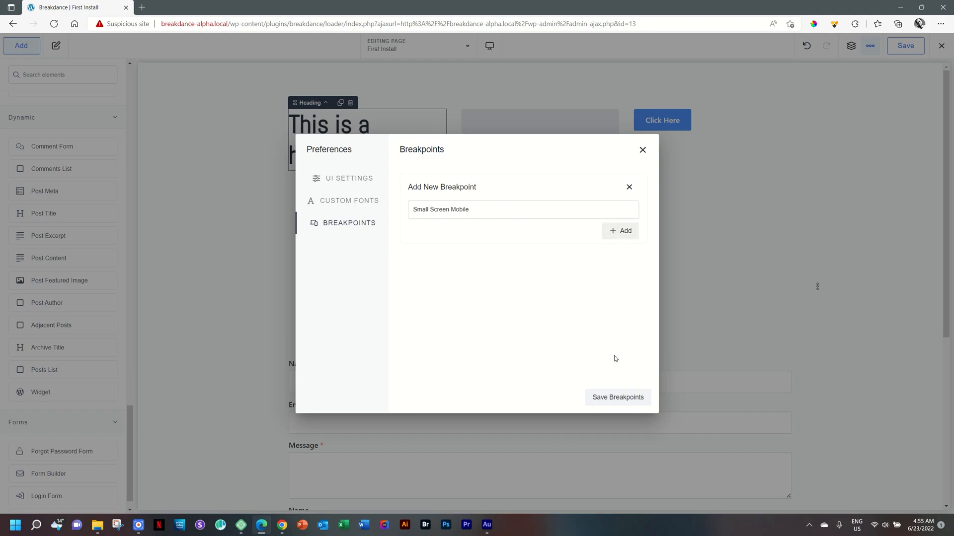
pyautogui.click(629, 239)
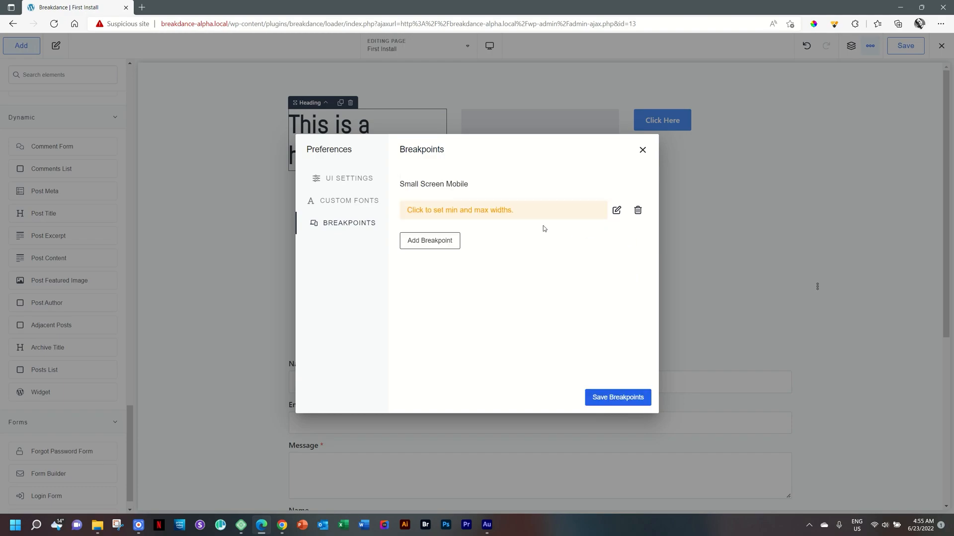
# Set the Small Screen Mobile breakpoint's maximum width to 380 px and save the breakpoints
pyautogui.click(459, 210)
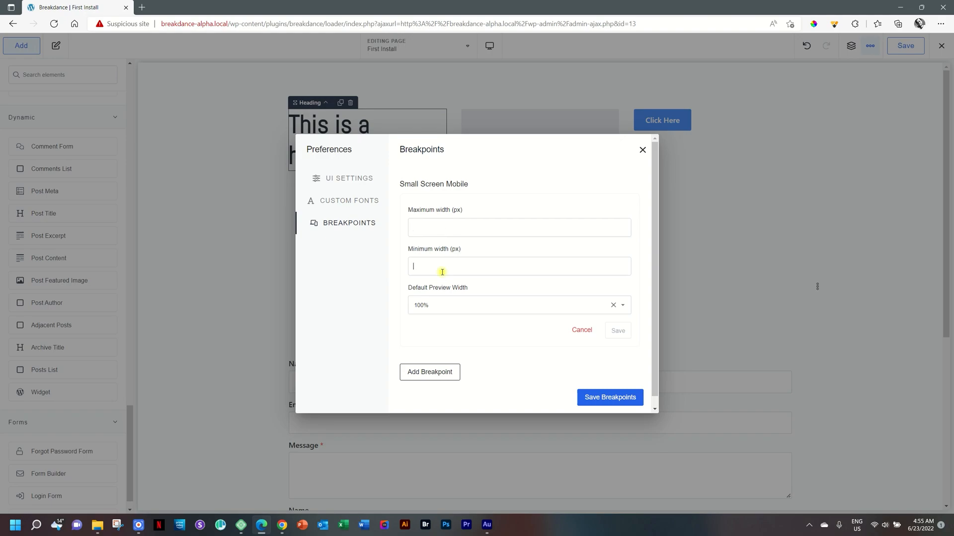
pyautogui.write('0')
pyautogui.click(489, 231)
pyautogui.write('0')
pyautogui.click(619, 331)
pyautogui.click(625, 403)
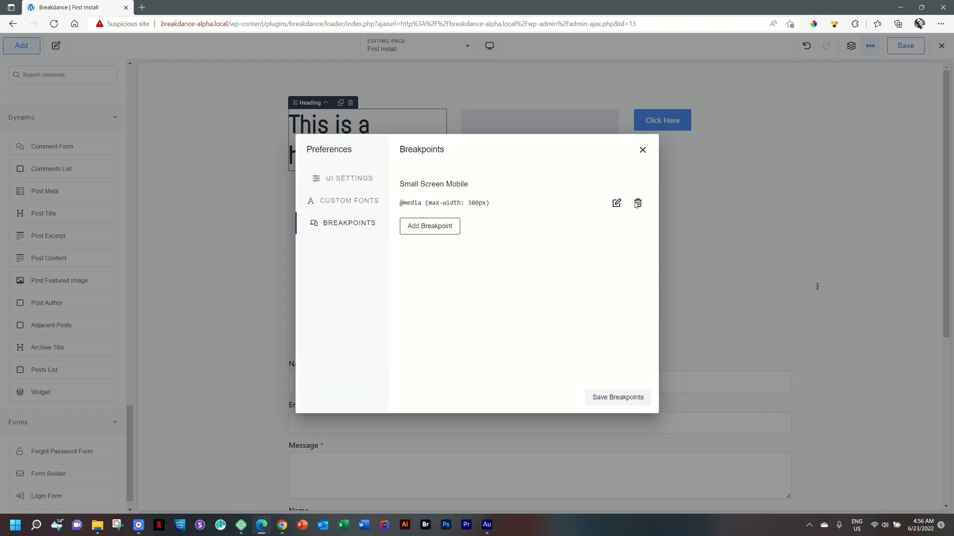
# Close the Preferences and preview the page at the Small Screen Mobile breakpoint
pyautogui.click(642, 150)
pyautogui.click(489, 46)
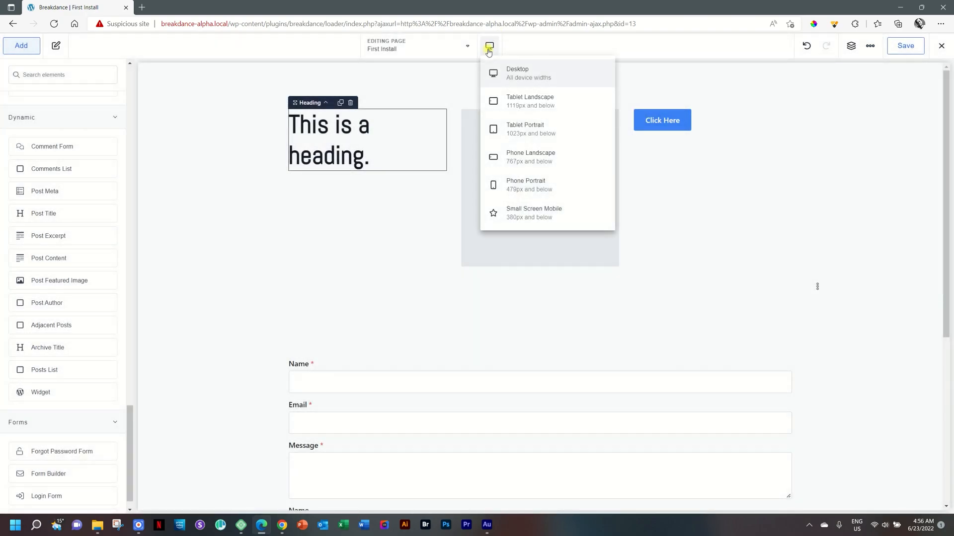
pyautogui.click(527, 213)
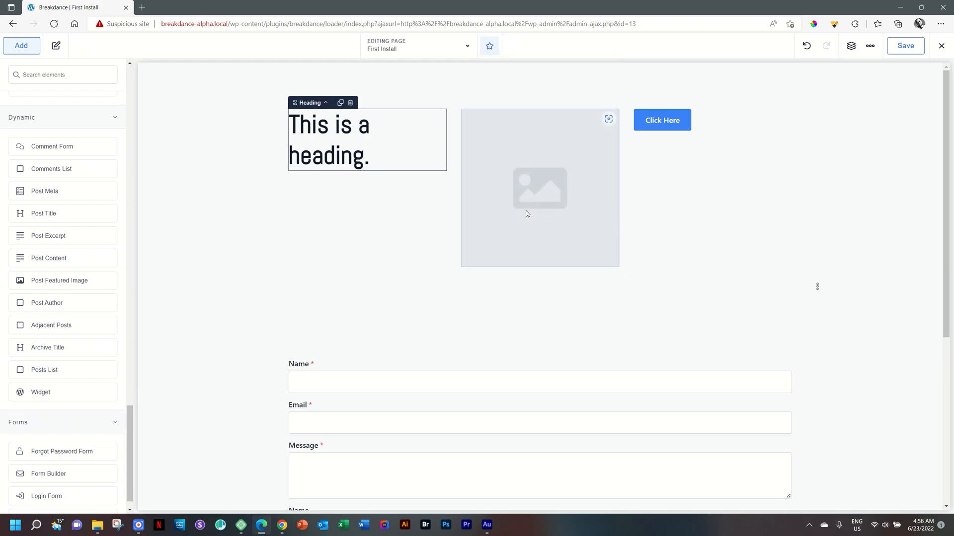
pyautogui.click(490, 46)
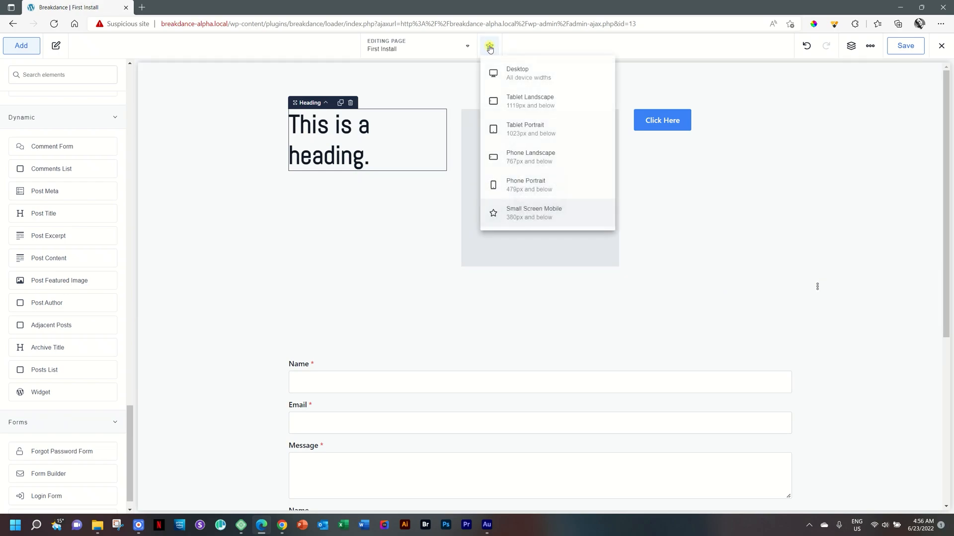
pyautogui.click(522, 221)
# Alternate the page preview between the Phone Portrait and Small Screen Mobile breakpoints
pyautogui.click(487, 45)
pyautogui.click(492, 182)
pyautogui.click(490, 56)
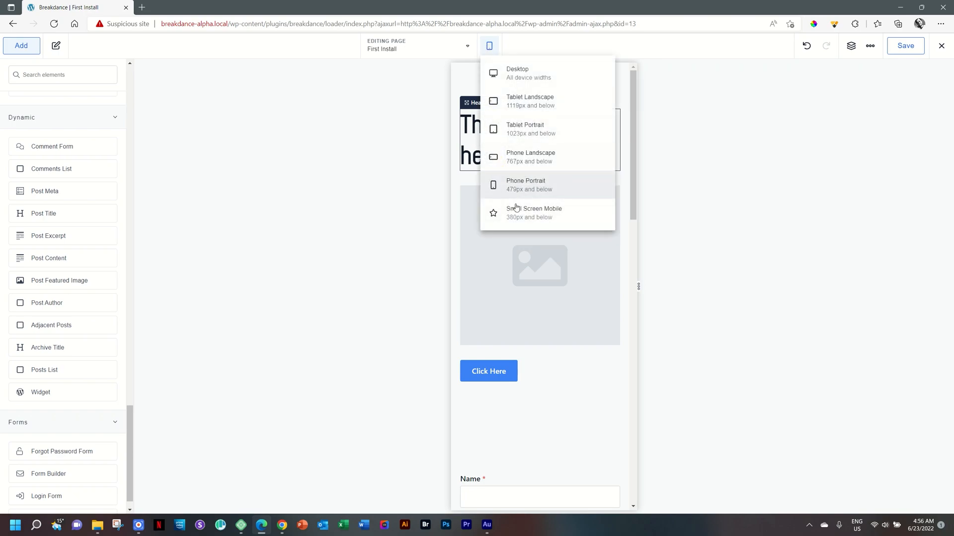
pyautogui.click(523, 217)
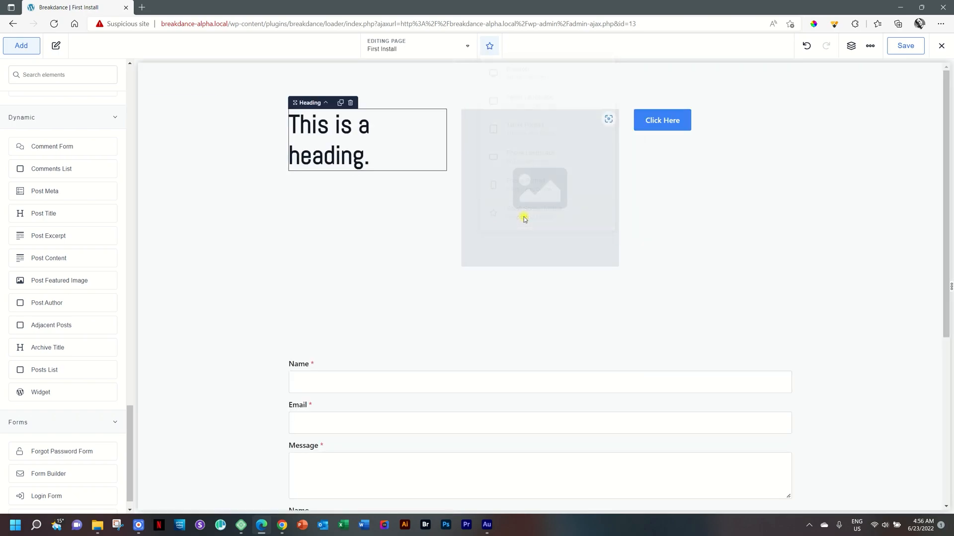
pyautogui.click(488, 46)
pyautogui.click(504, 183)
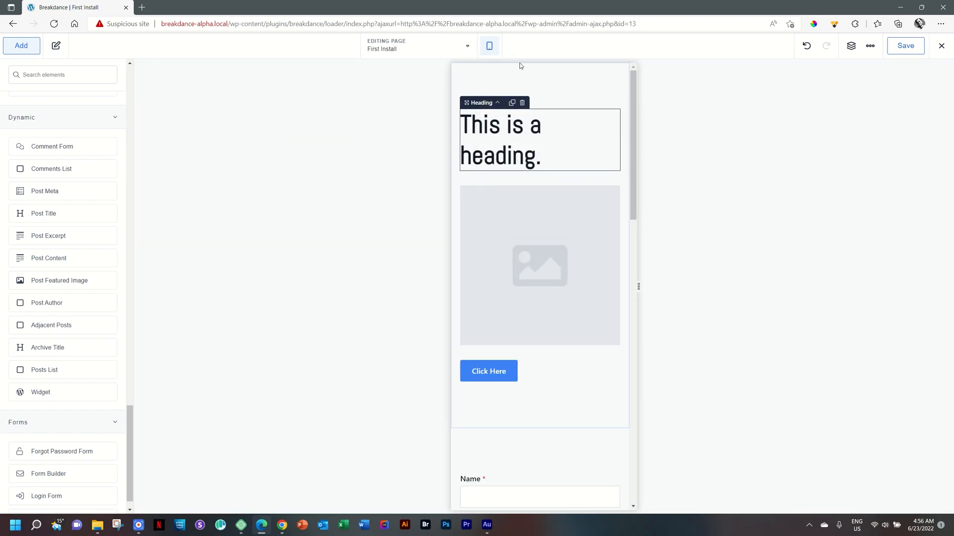
pyautogui.click(490, 50)
pyautogui.click(542, 218)
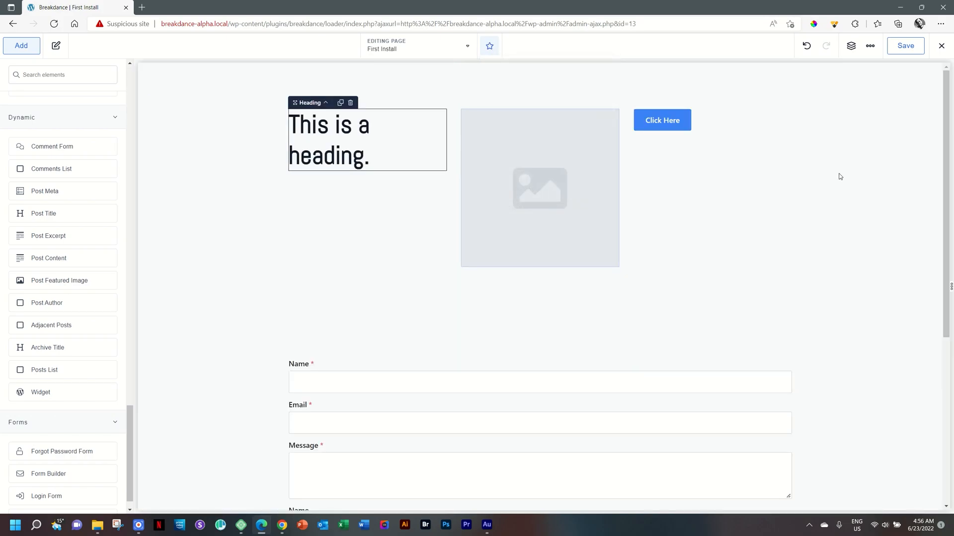
# Reopen the Preferences, look through the Breakpoints and Custom Fonts sections, and close the dialog
pyautogui.click(870, 45)
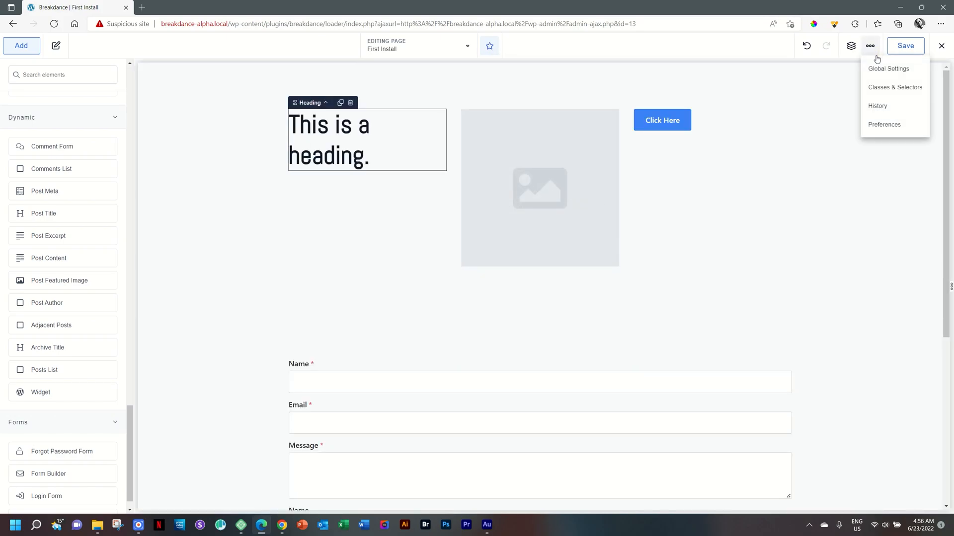
pyautogui.click(876, 122)
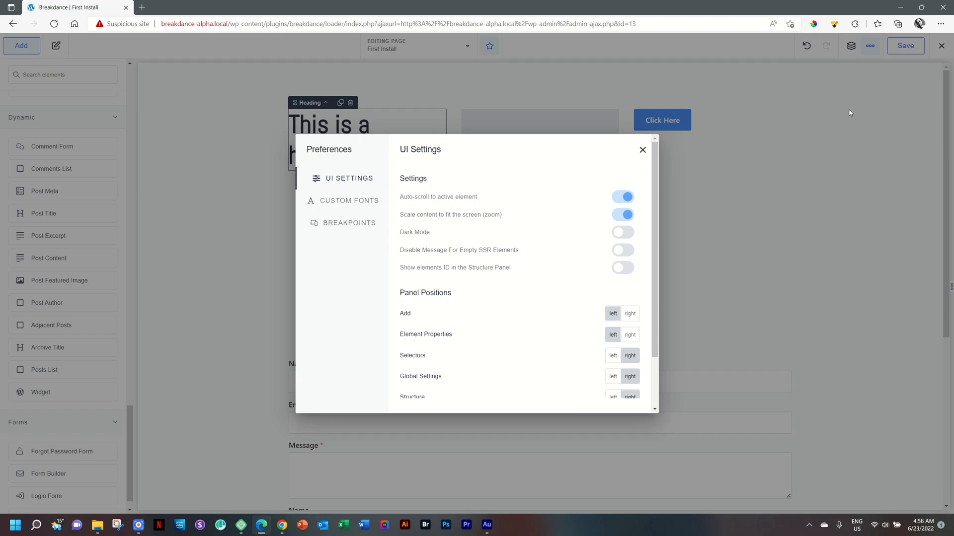
pyautogui.click(363, 221)
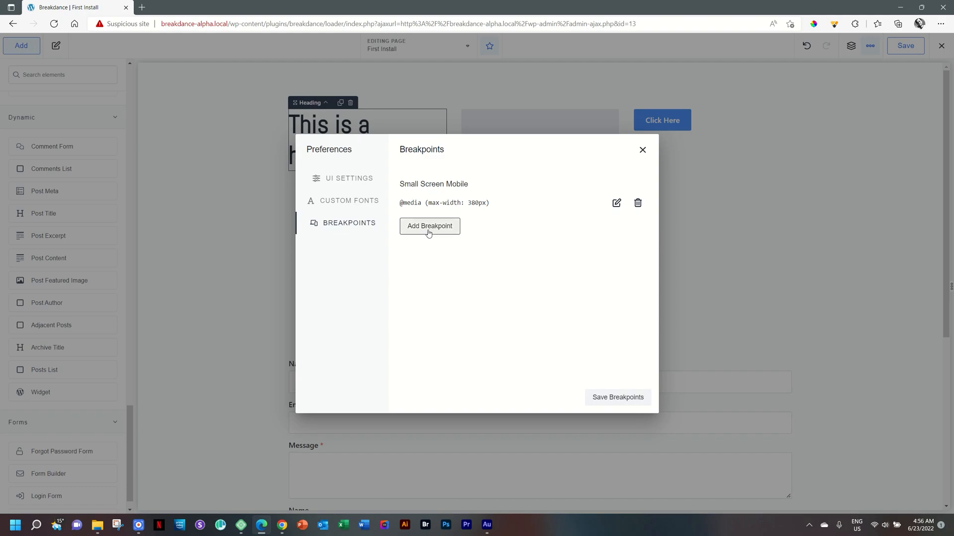
pyautogui.click(355, 200)
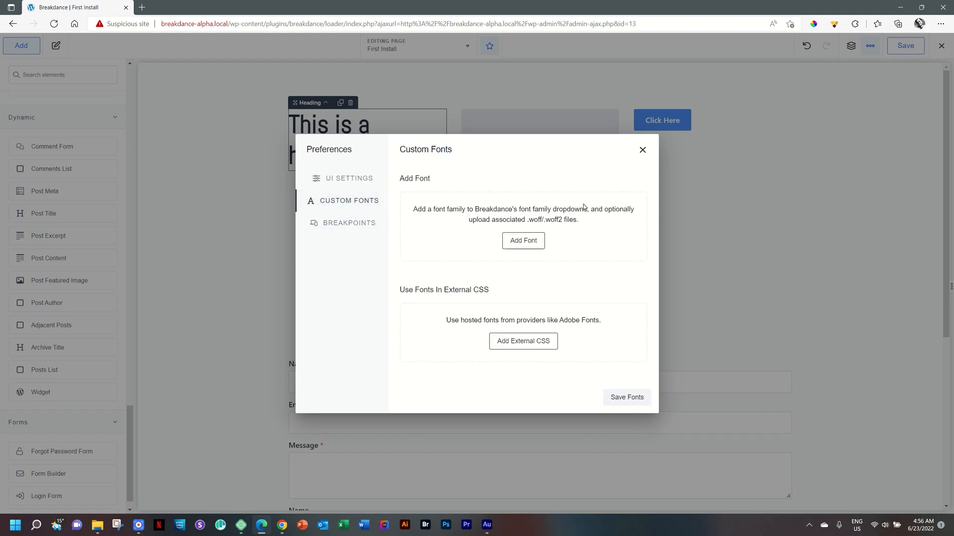
pyautogui.click(642, 150)
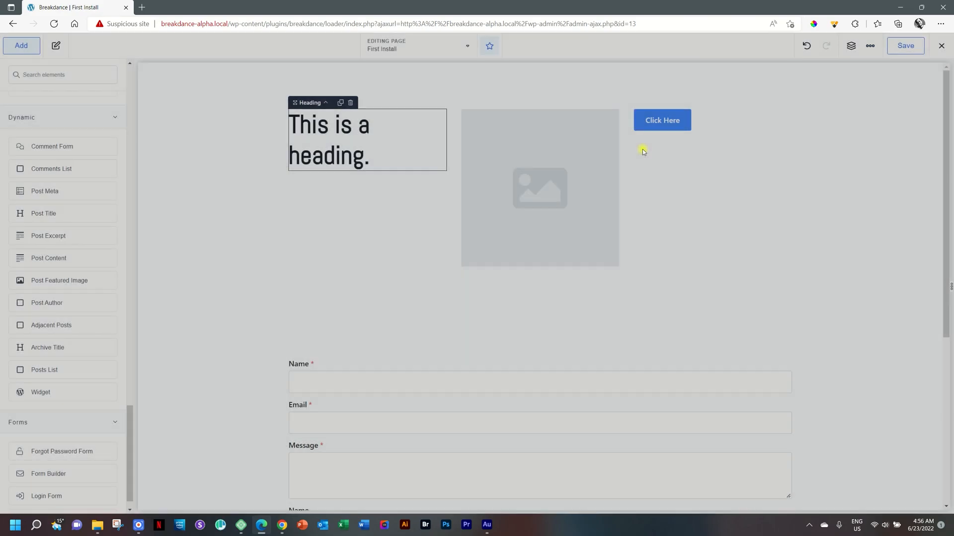
# Save the First Install page
pyautogui.moveTo(946, 90); pyautogui.dragTo(949, 306)
pyautogui.moveTo(949, 245); pyautogui.dragTo(949, 98)
pyautogui.click(895, 46)
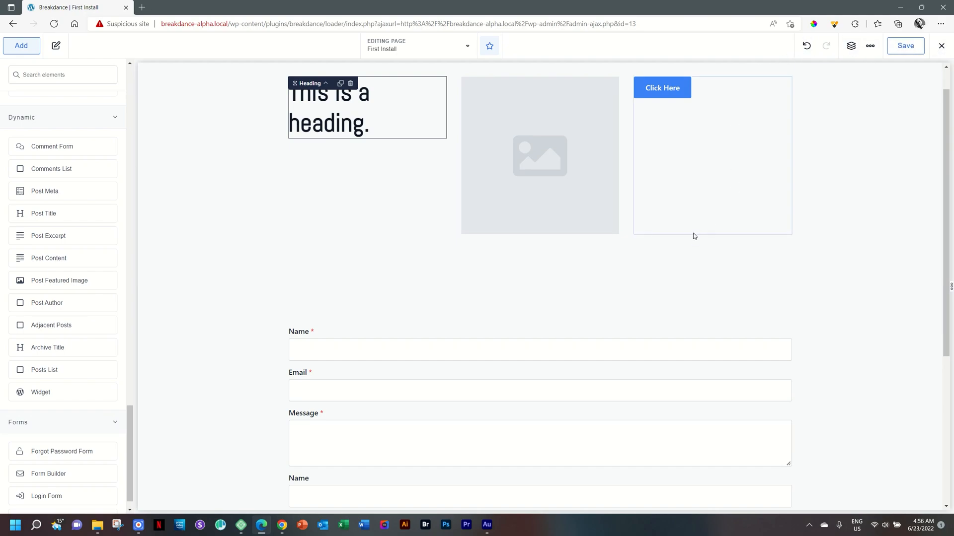
pyautogui.scroll(-5, 693, 236)
pyautogui.scroll(6, 693, 236)
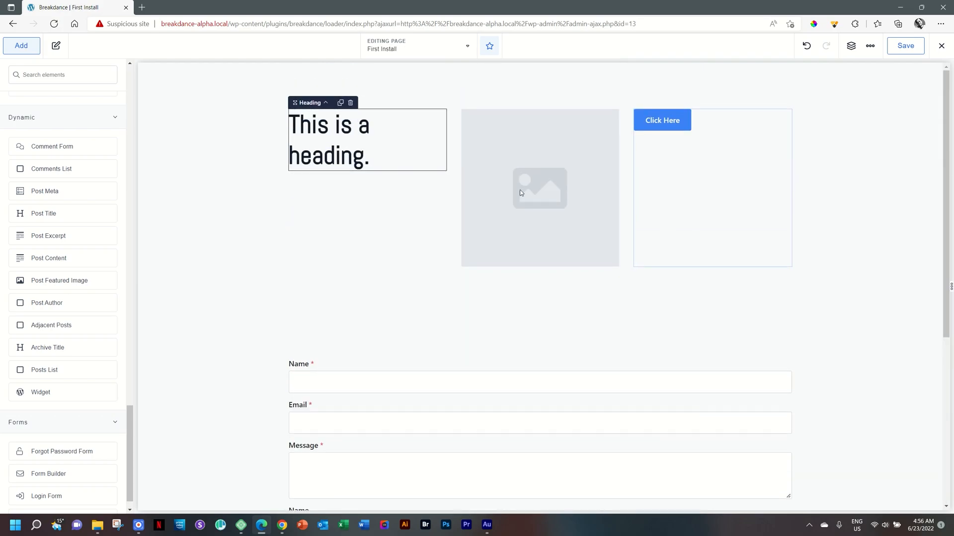
# Review the builder's exit options without leaving the editor
pyautogui.click(945, 48)
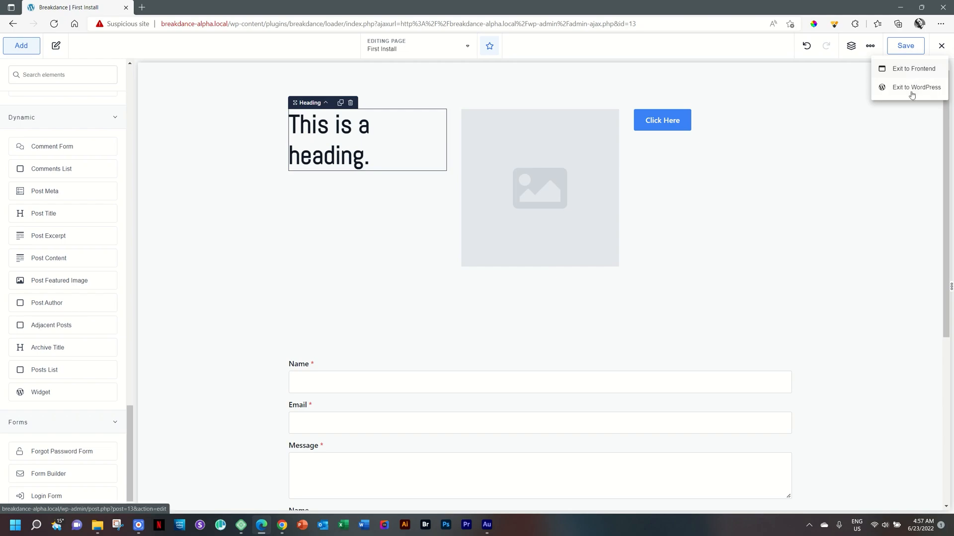
pyautogui.click(885, 190)
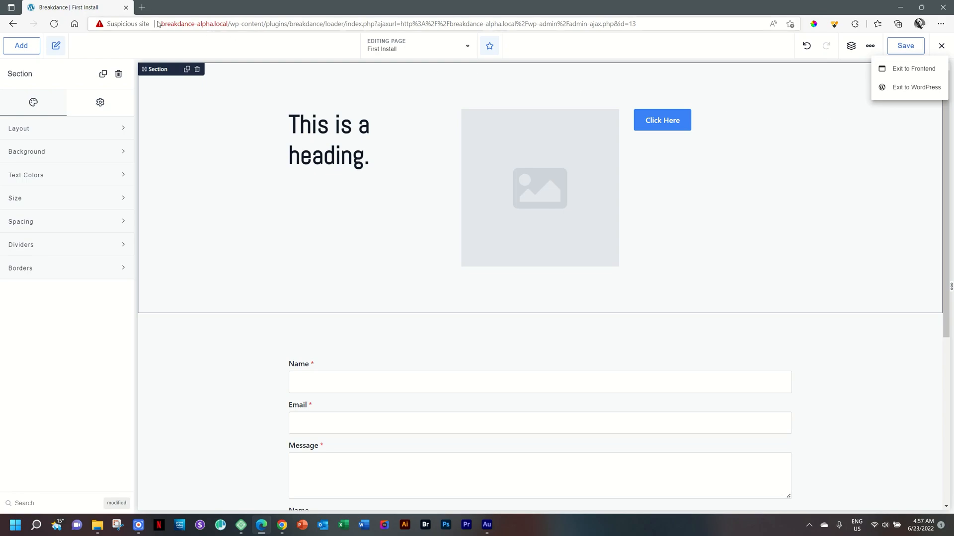
pyautogui.click(98, 52)
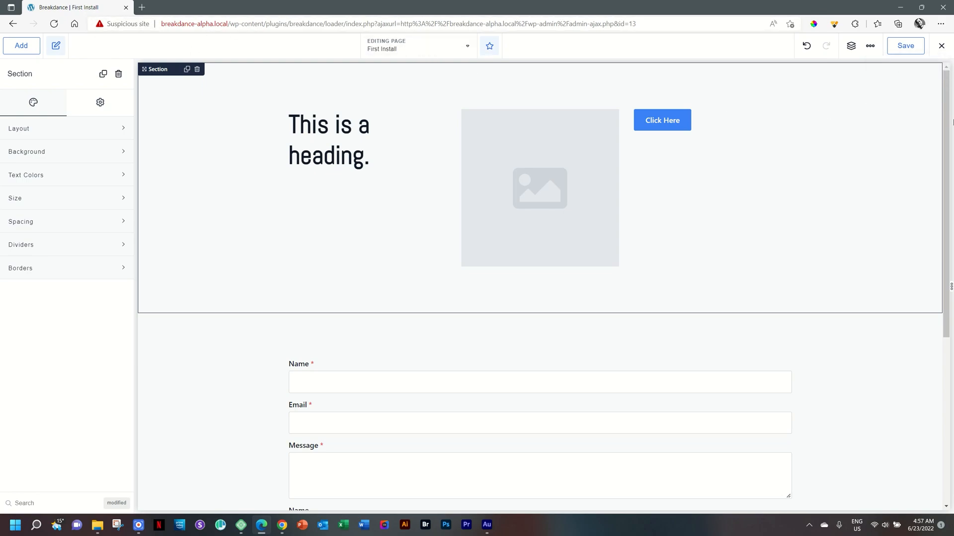
# Open the Structure panel, then the Global Settings panel
pyautogui.click(859, 52)
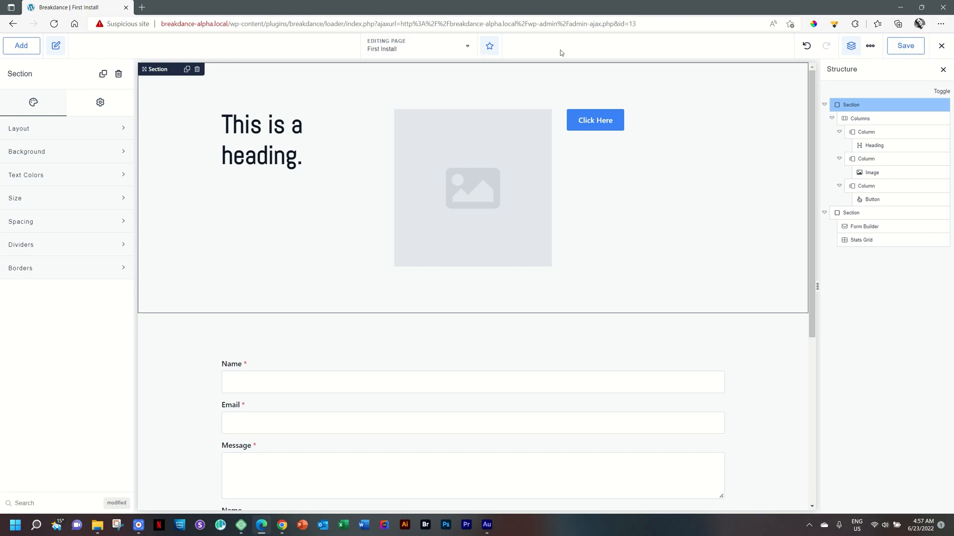
pyautogui.click(869, 46)
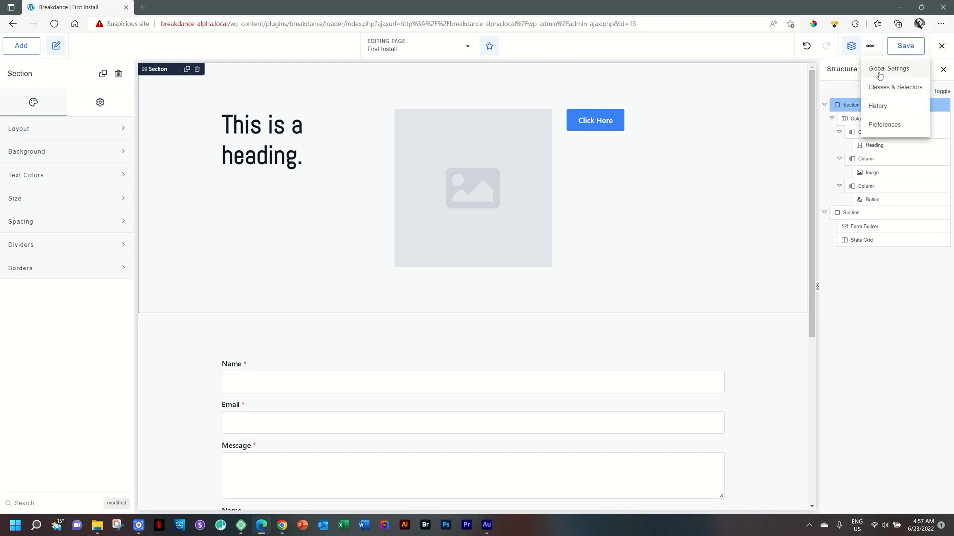
pyautogui.click(877, 71)
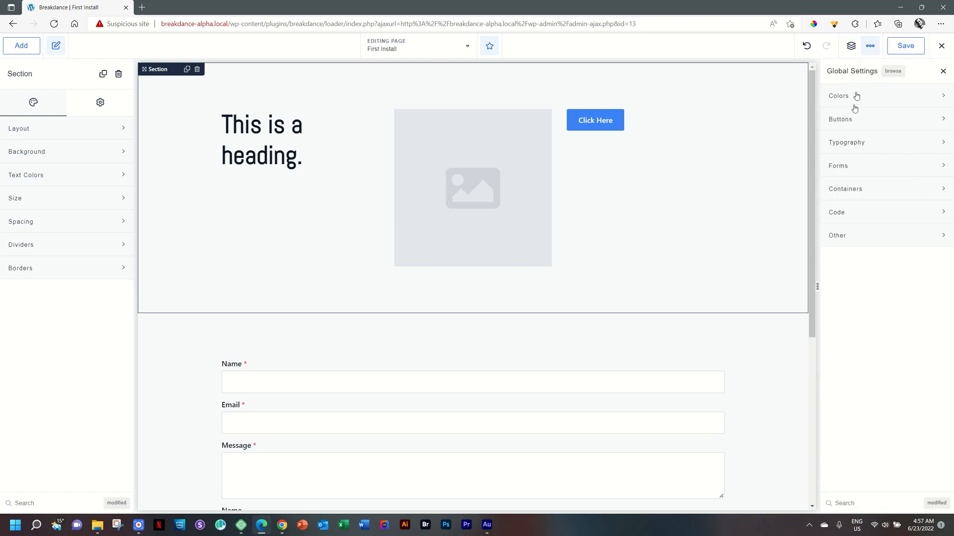
# Open the Classes & Selectors panel, then the History panel
pyautogui.click(869, 45)
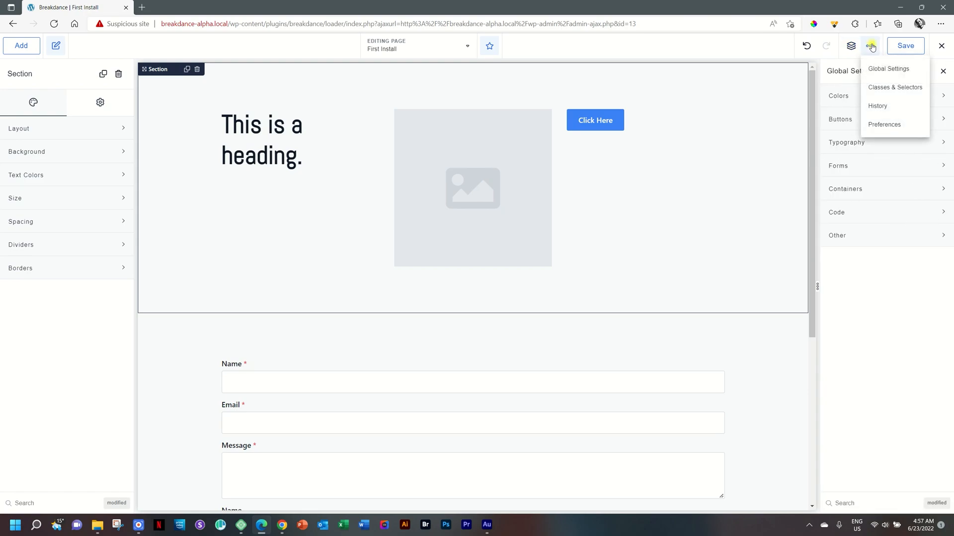
pyautogui.click(875, 93)
pyautogui.click(871, 52)
pyautogui.click(874, 106)
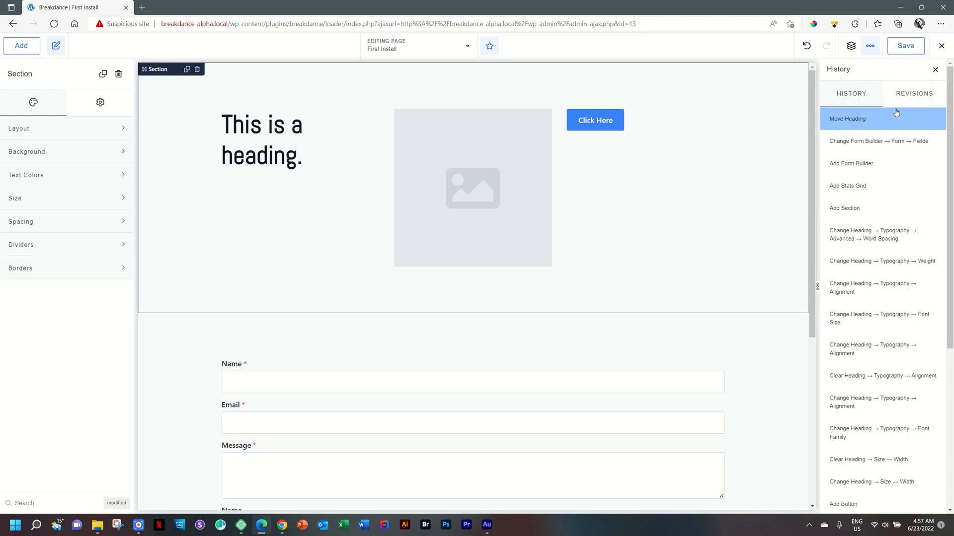
# Restore the page to the "Change Heading → Typography → Advanced → Word Spacing" history state
pyautogui.moveTo(949, 95); pyautogui.dragTo(952, 255)
pyautogui.scroll(5, 953, 254)
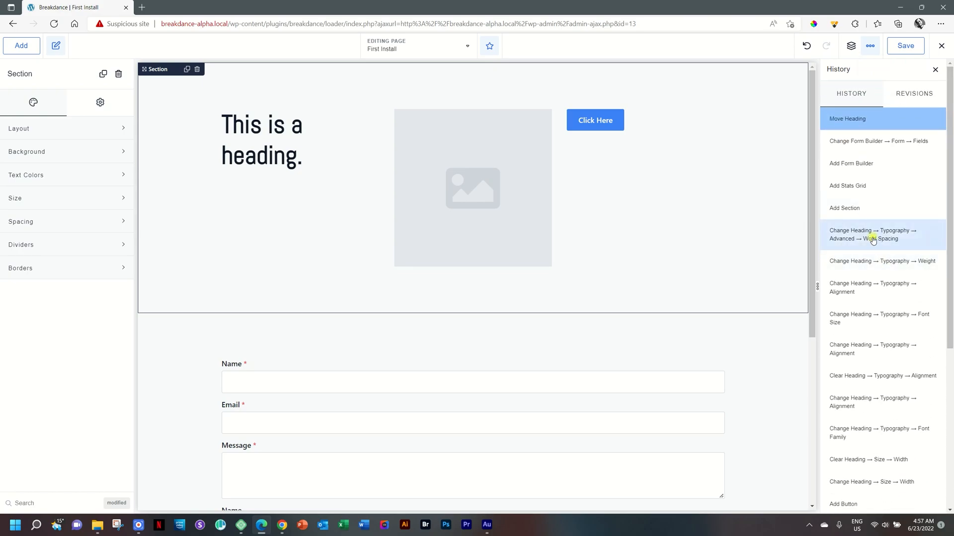
pyautogui.click(873, 240)
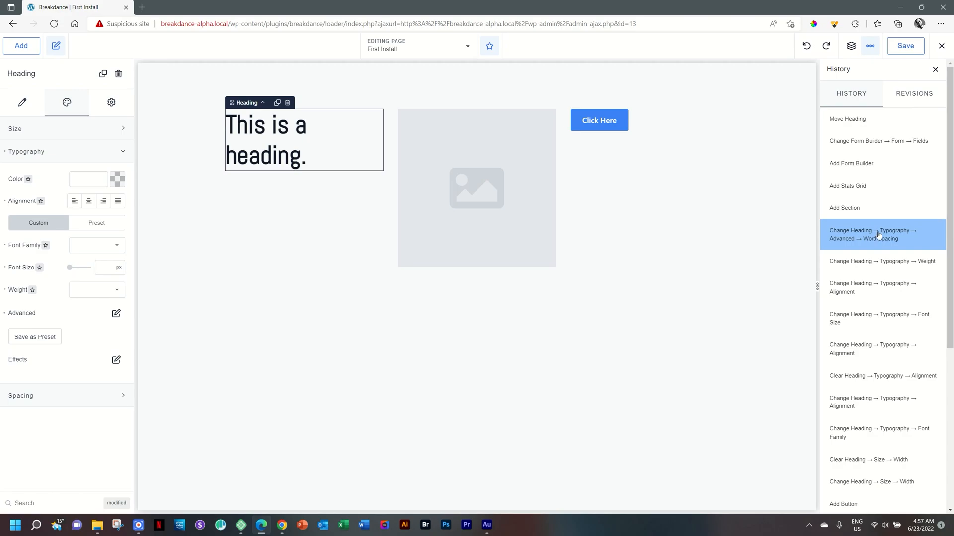
# View the saved revisions list, then close the History panel
pyautogui.click(913, 47)
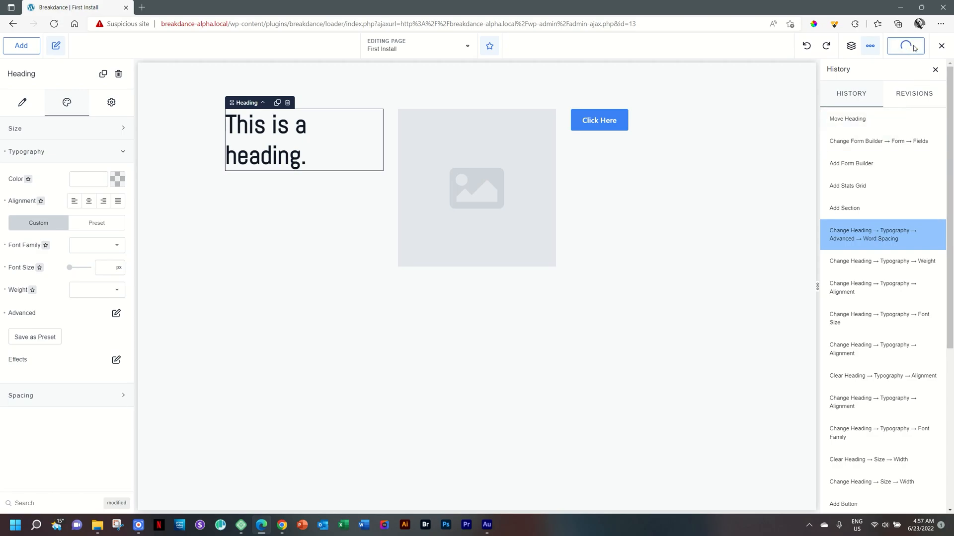
pyautogui.click(910, 97)
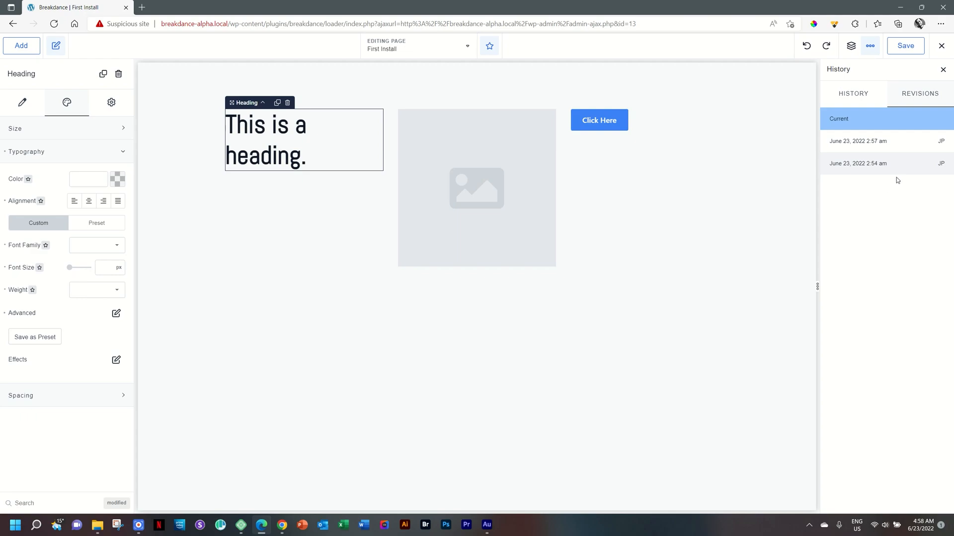
pyautogui.click(943, 70)
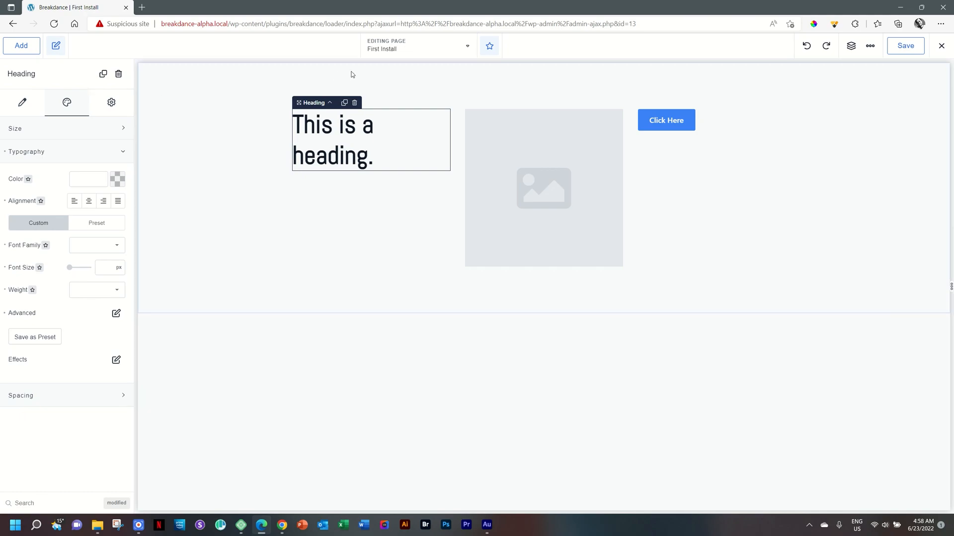
# Open the Preferences and scroll through the UI settings
pyautogui.click(869, 46)
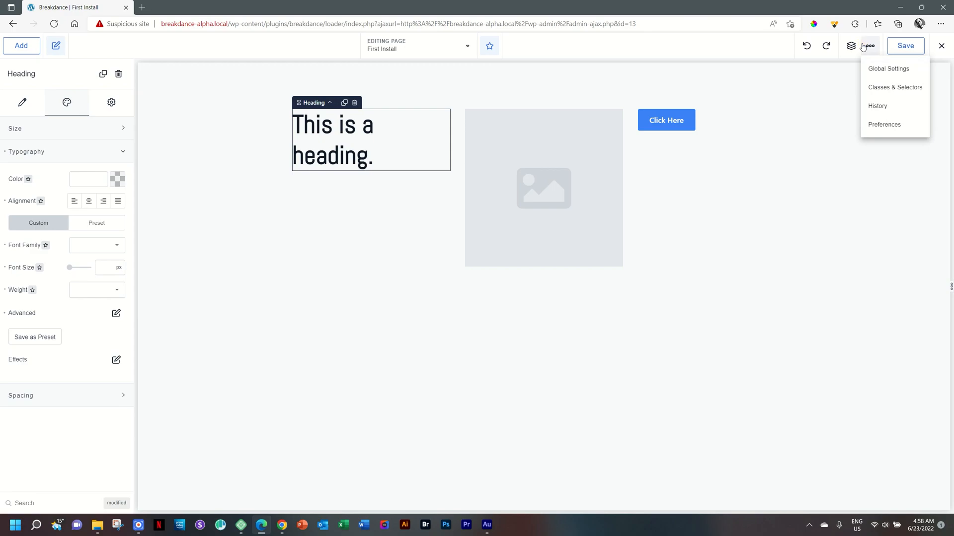
pyautogui.click(872, 126)
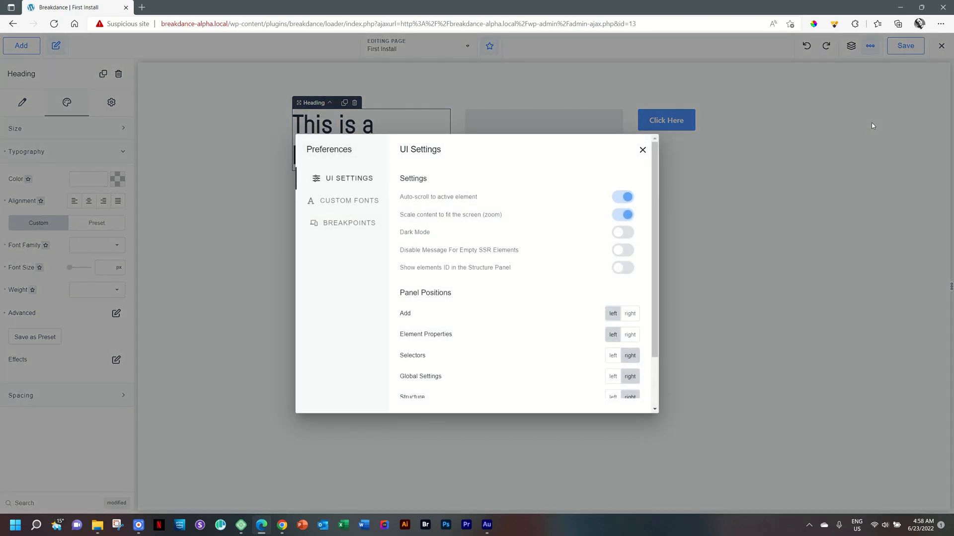
pyautogui.scroll(-2, 539, 265)
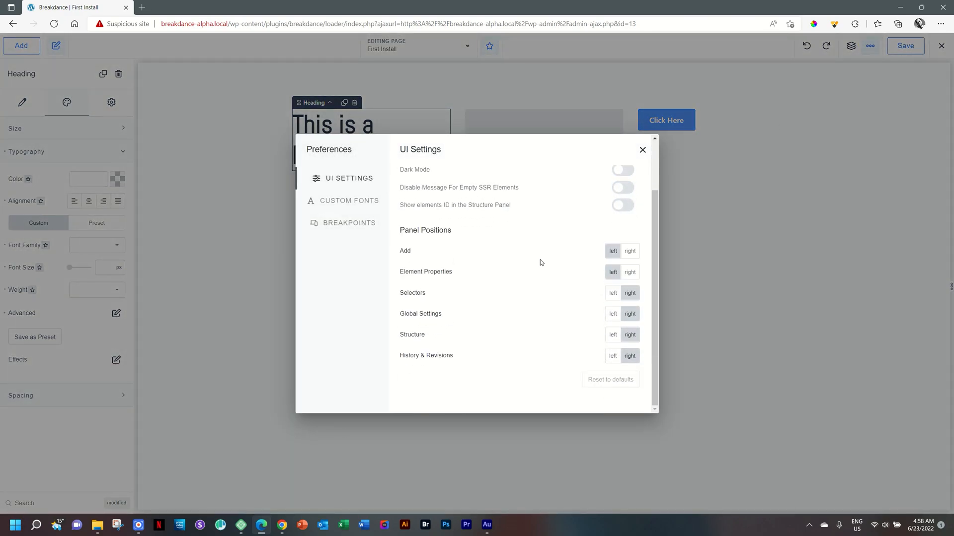
# Scroll back to the top of the UI settings and close the Preferences
pyautogui.scroll(3, 550, 314)
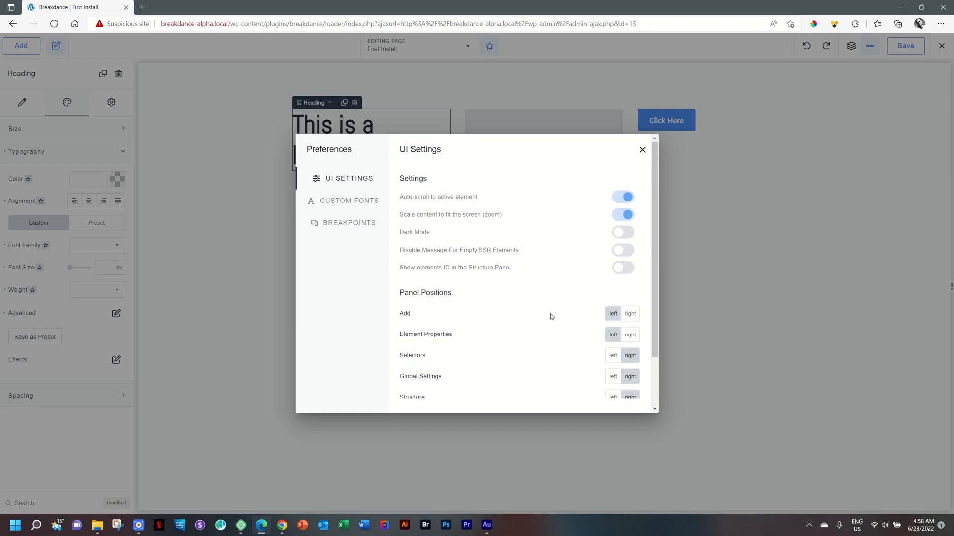
pyautogui.click(642, 150)
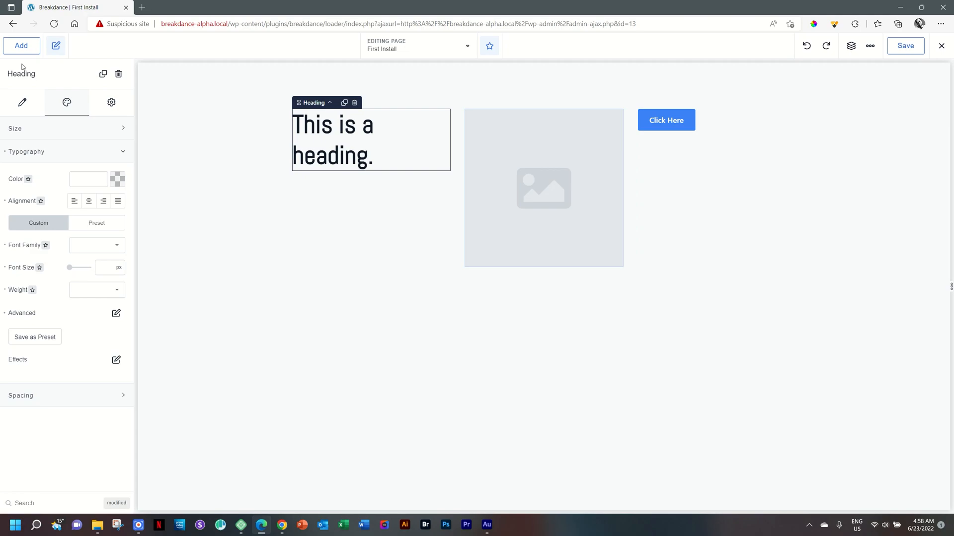
# Toggle the Modified filter on the heading's properties to show only its changed settings
pyautogui.click(56, 46)
pyautogui.click(56, 46)
pyautogui.click(56, 46)
pyautogui.click(56, 45)
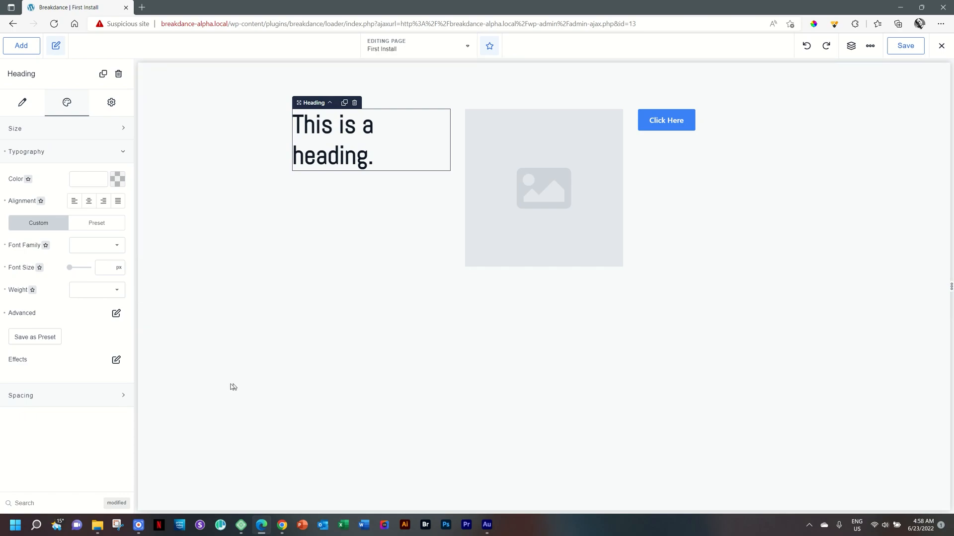
pyautogui.click(123, 503)
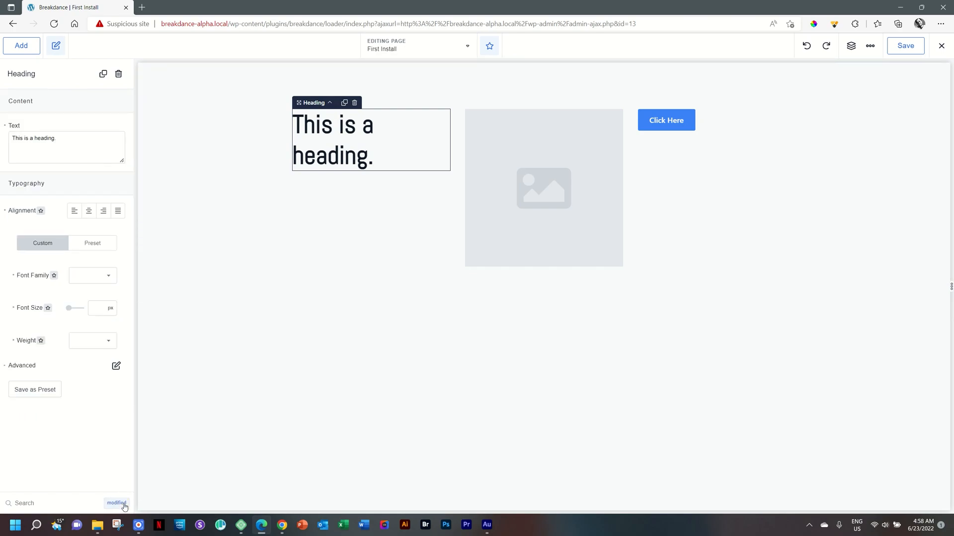
pyautogui.click(115, 505)
pyautogui.click(114, 506)
pyautogui.click(114, 506)
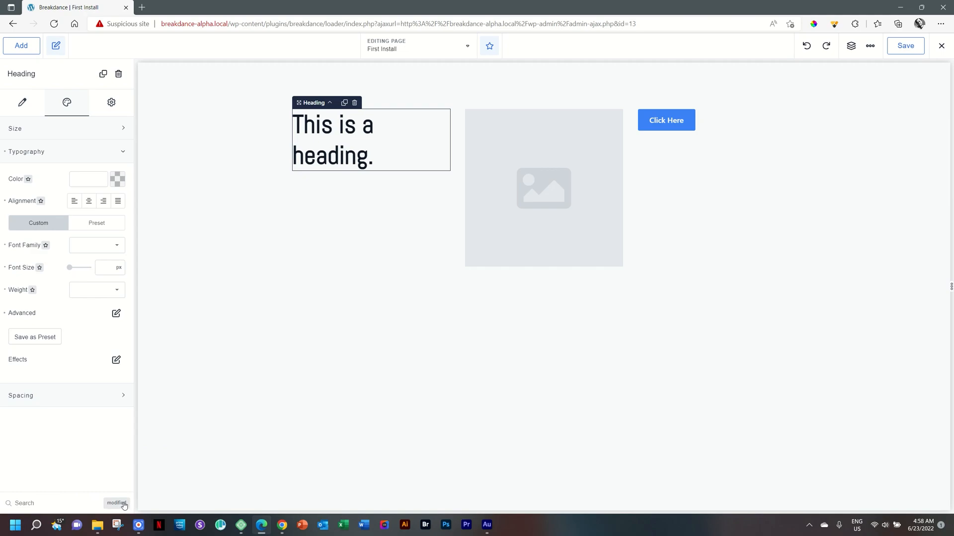
# Compare the heading's content and design tabs with the Modified filter switched on and off
pyautogui.click(23, 104)
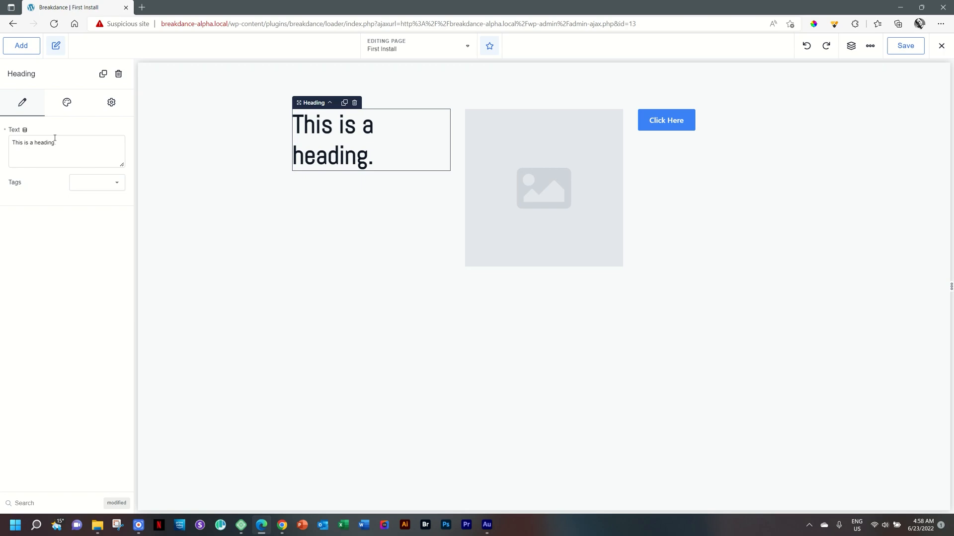
pyautogui.click(117, 504)
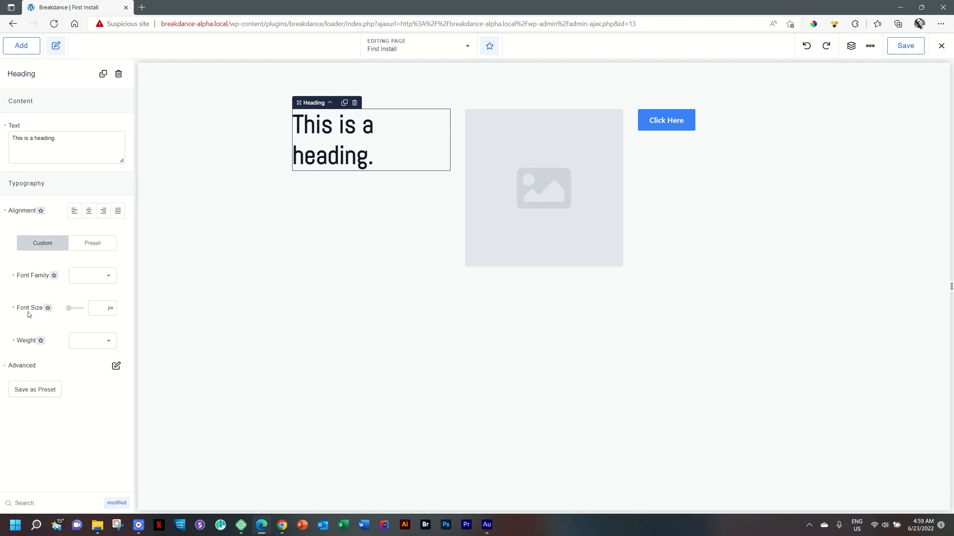
pyautogui.click(108, 278)
pyautogui.click(107, 276)
pyautogui.click(116, 503)
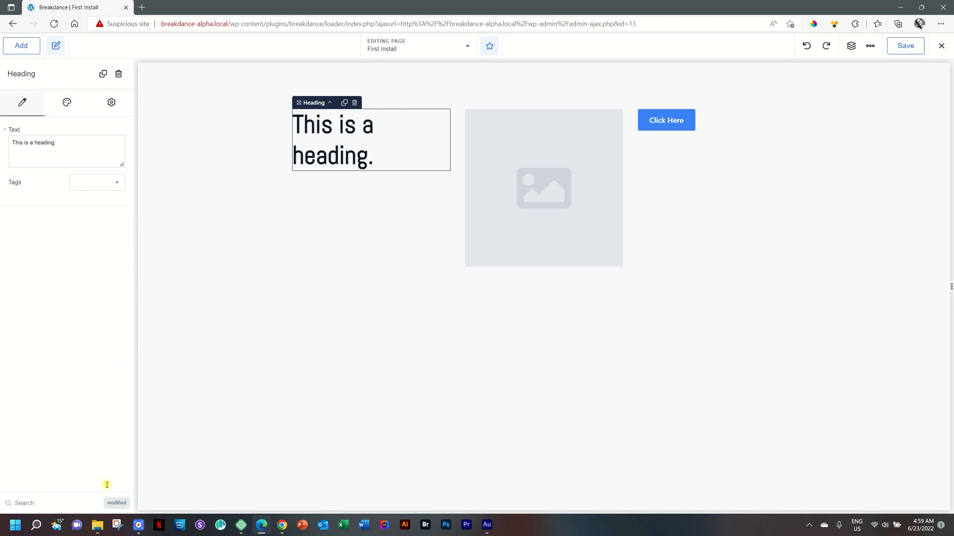
pyautogui.click(70, 114)
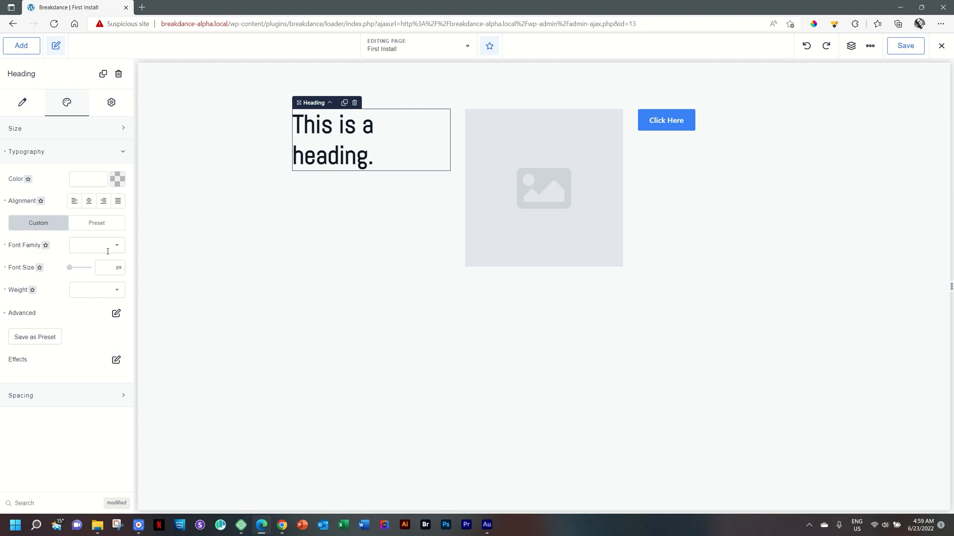
# Open the Font Family breakpoint selector and the top breakpoint list to view the heading's Desktop typography
pyautogui.click(47, 246)
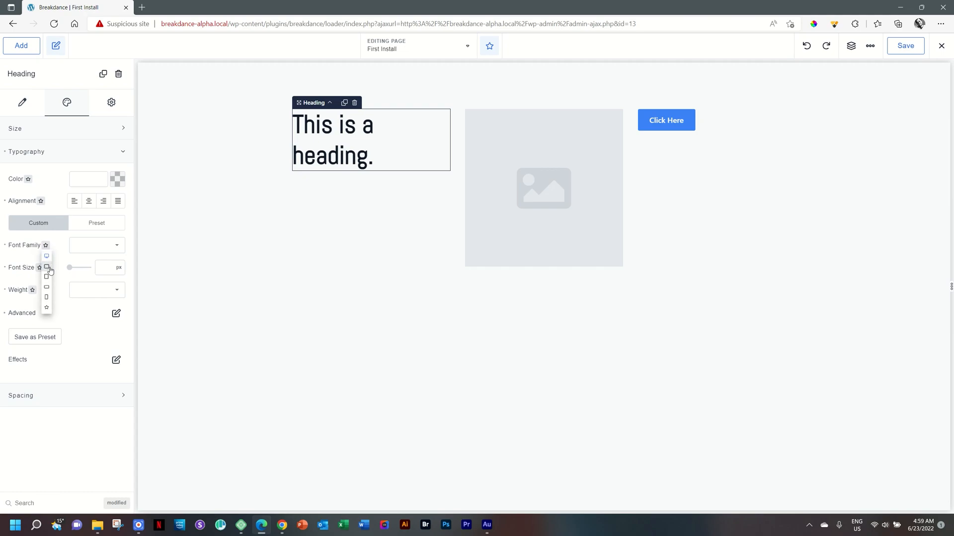
pyautogui.click(46, 256)
pyautogui.click(48, 257)
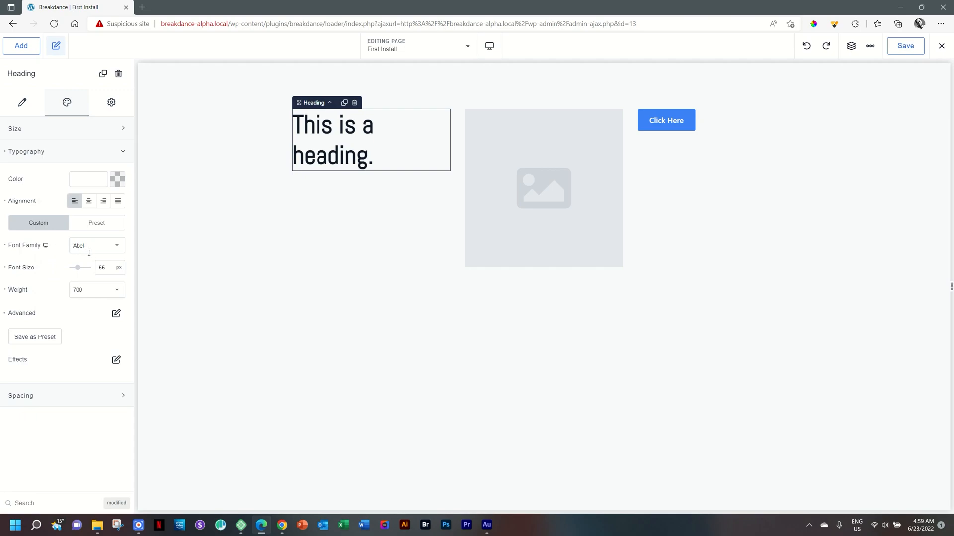
pyautogui.click(492, 47)
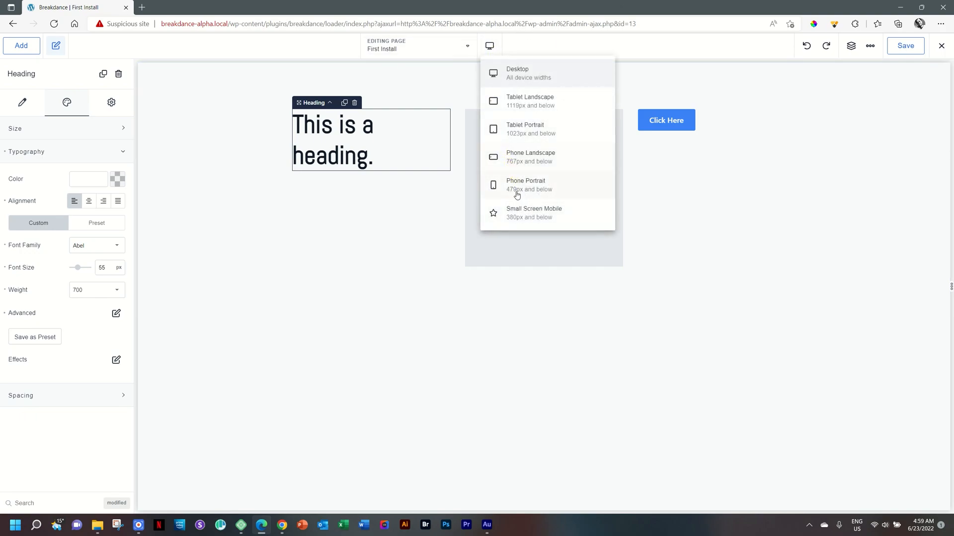
pyautogui.click(489, 46)
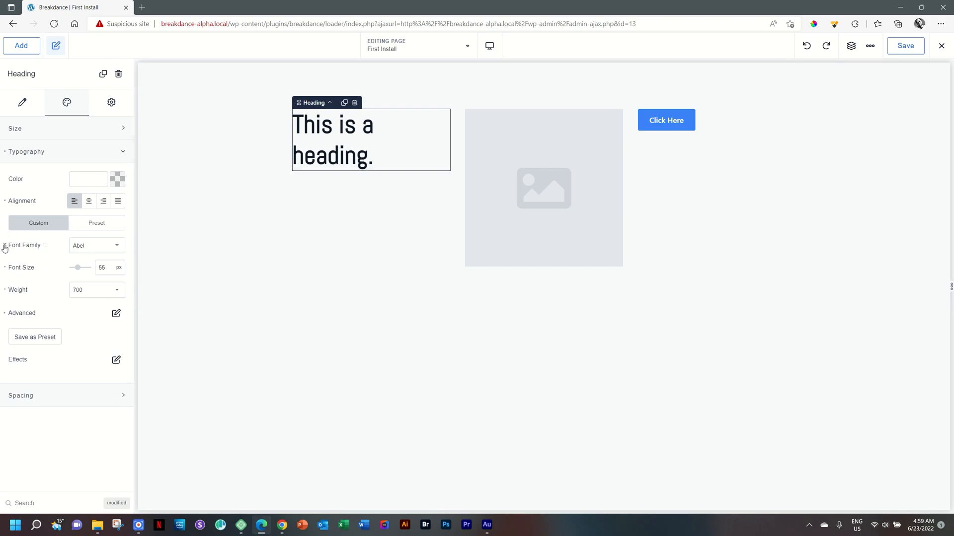
pyautogui.click(46, 247)
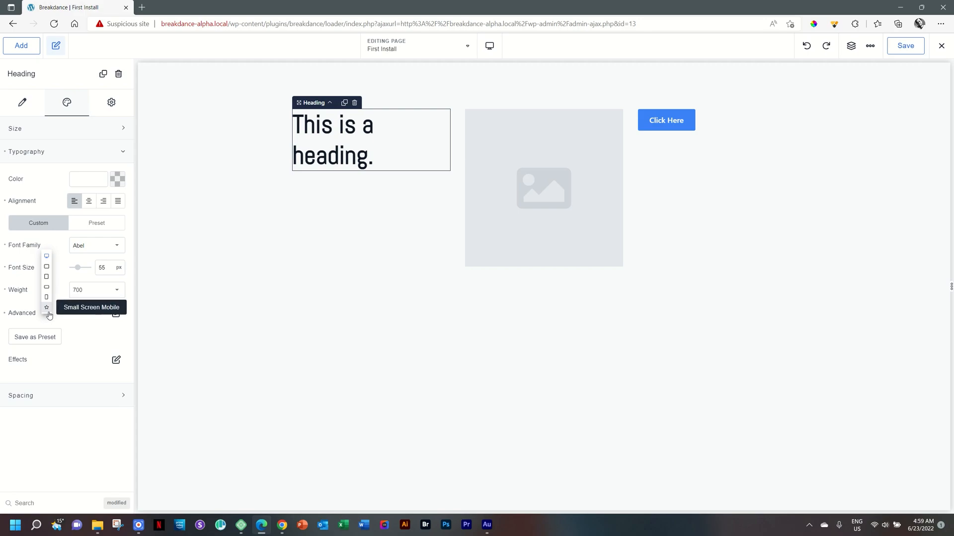
pyautogui.click(46, 256)
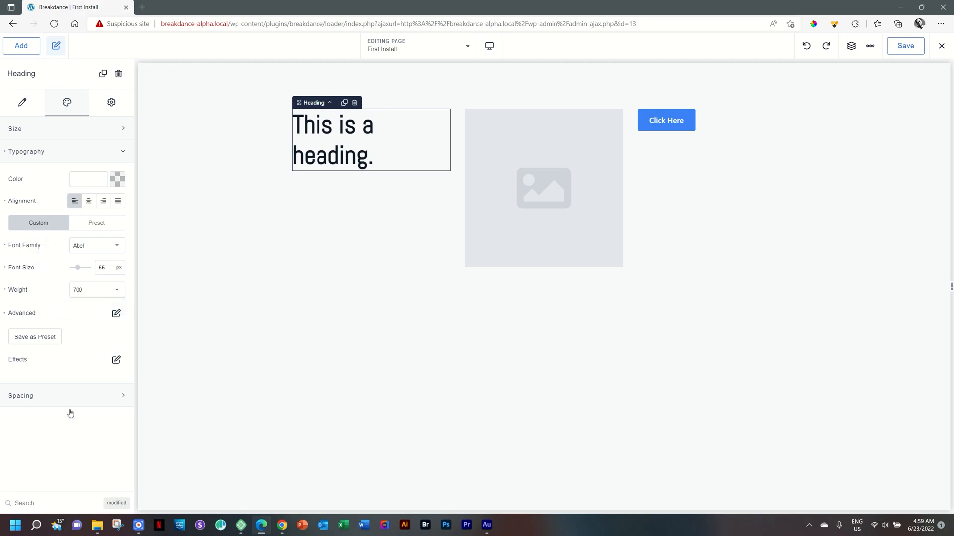
pyautogui.click(115, 503)
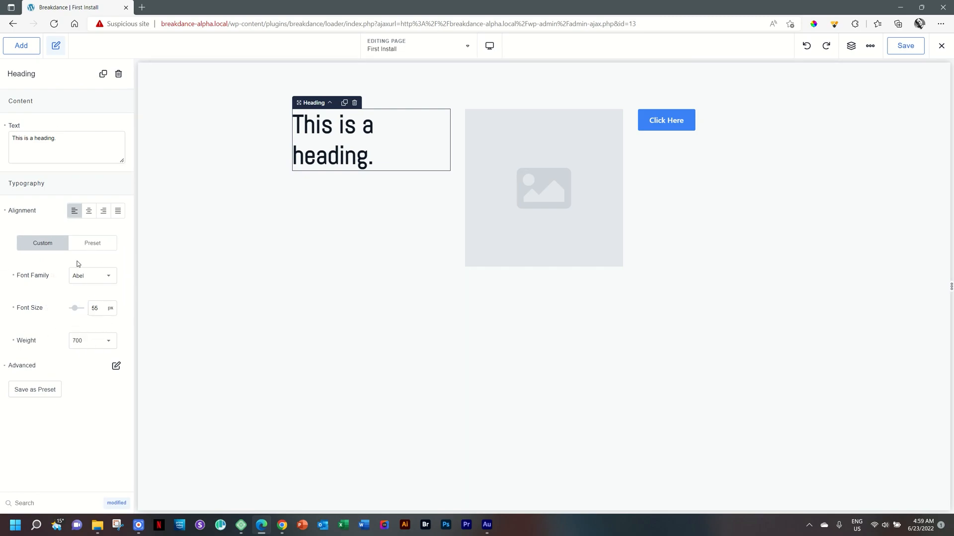
# Preview the heading at Tablet Landscape from the Font Family breakpoint selector, back at Desktop, then Tablet Landscape again
pyautogui.click(55, 276)
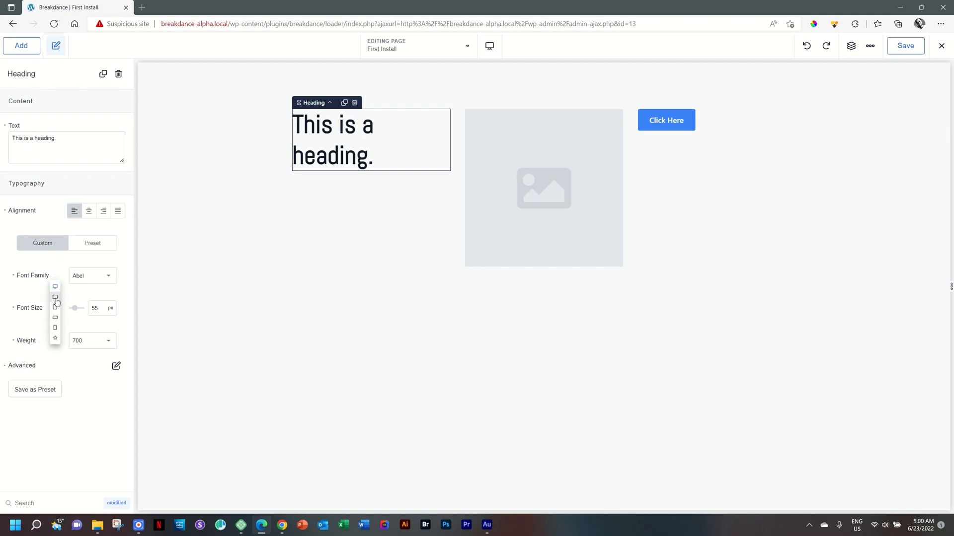
pyautogui.click(55, 298)
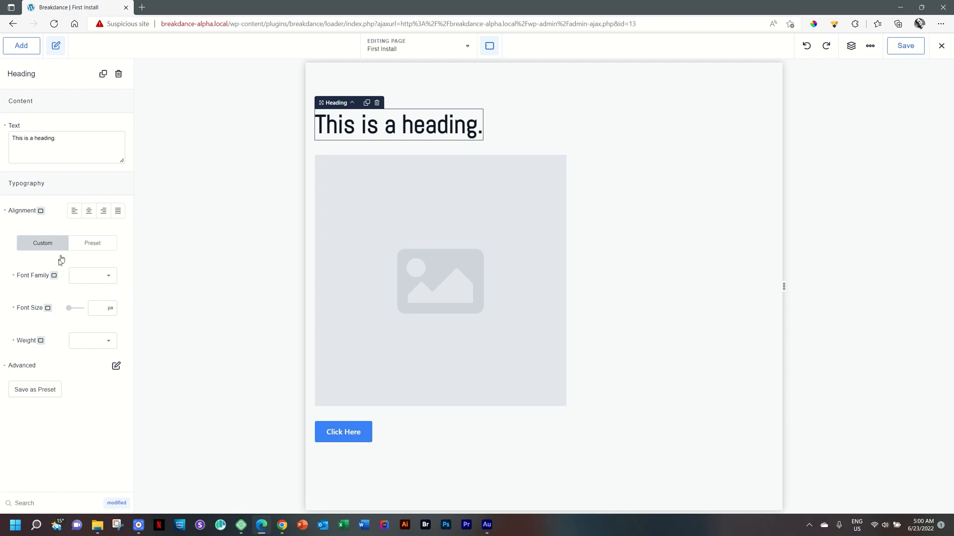
pyautogui.click(54, 275)
pyautogui.click(55, 288)
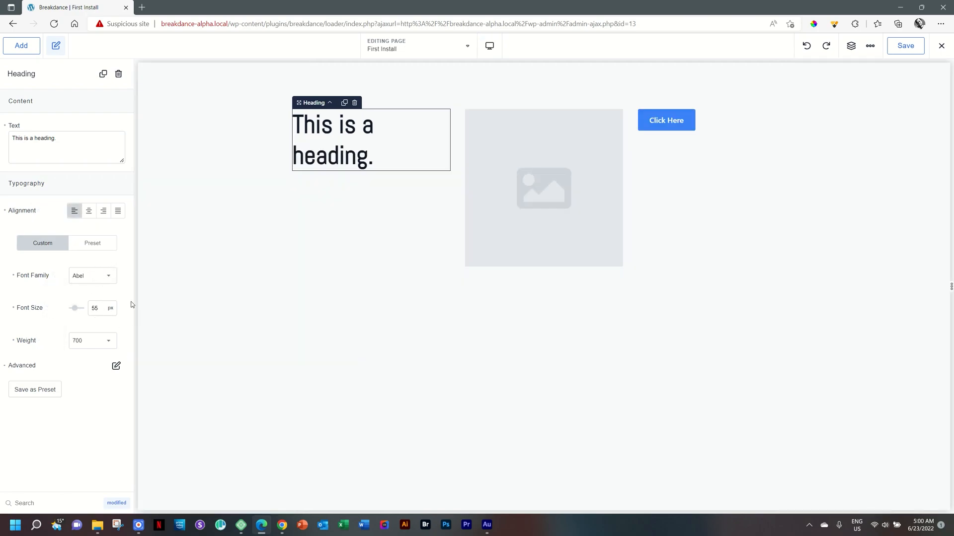
pyautogui.click(55, 276)
pyautogui.click(59, 300)
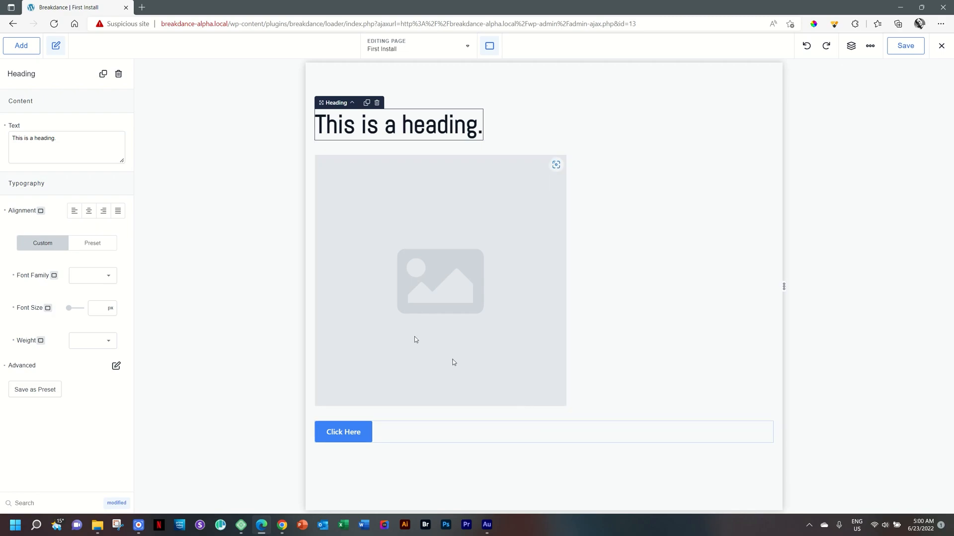
# Open the Font Family list at Tablet Landscape, then preview Phone Portrait and return to Desktop
pyautogui.click(109, 278)
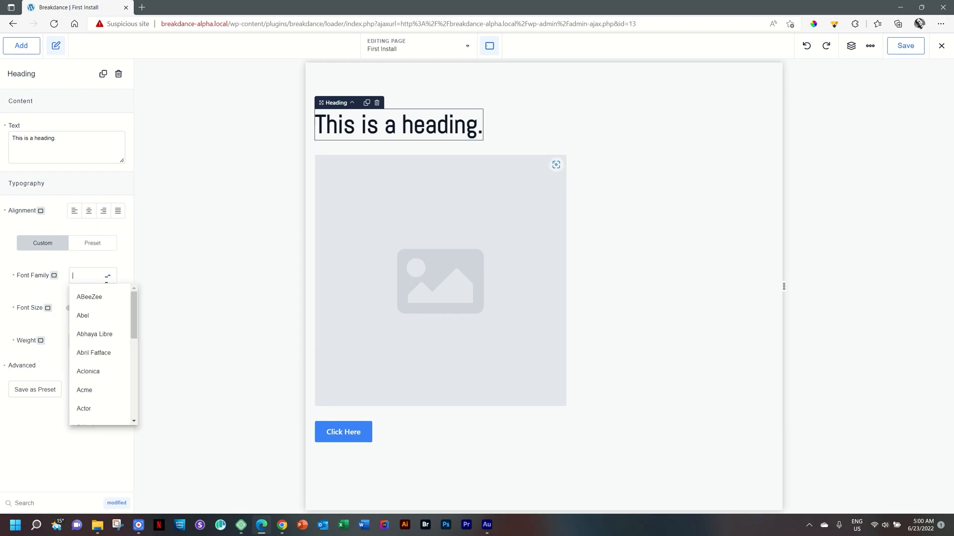
pyautogui.click(105, 281)
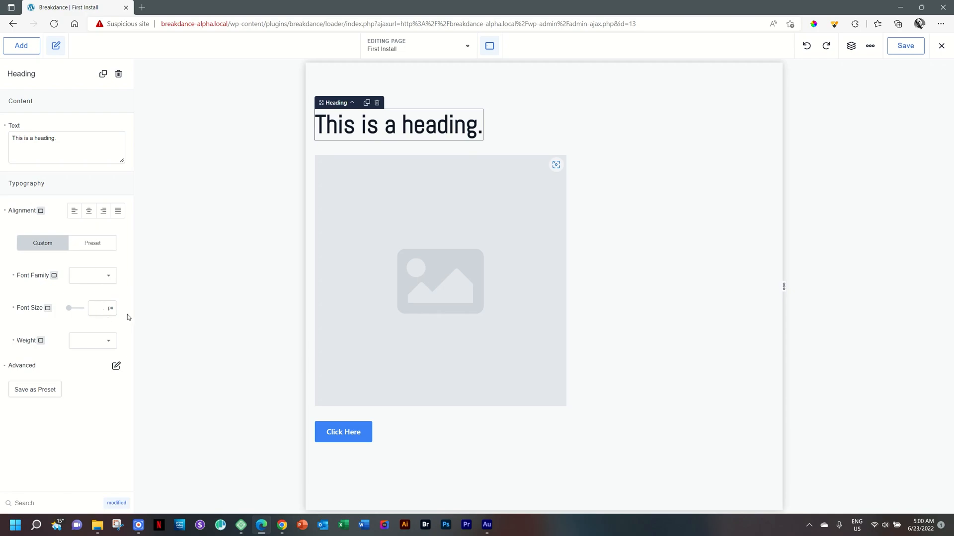
pyautogui.click(54, 275)
pyautogui.click(55, 327)
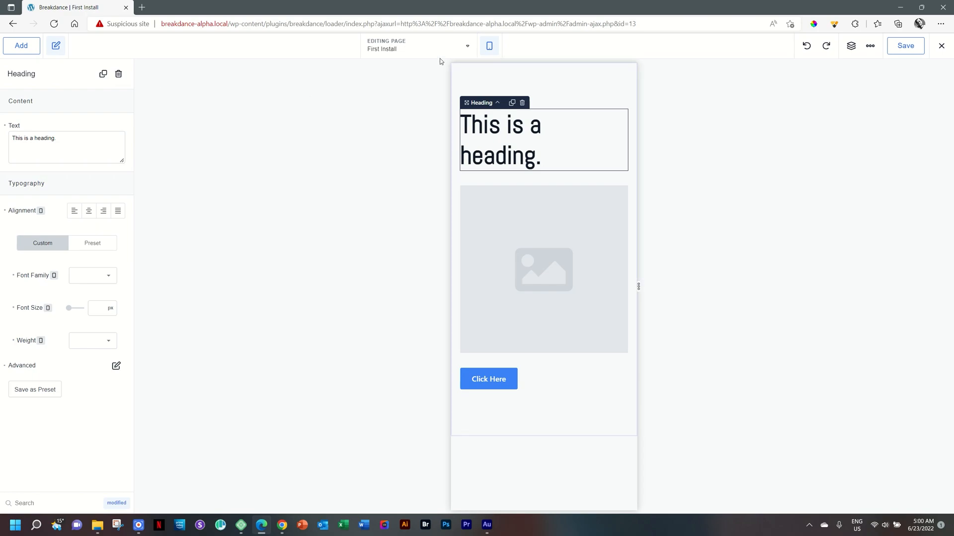
pyautogui.click(490, 46)
pyautogui.click(492, 71)
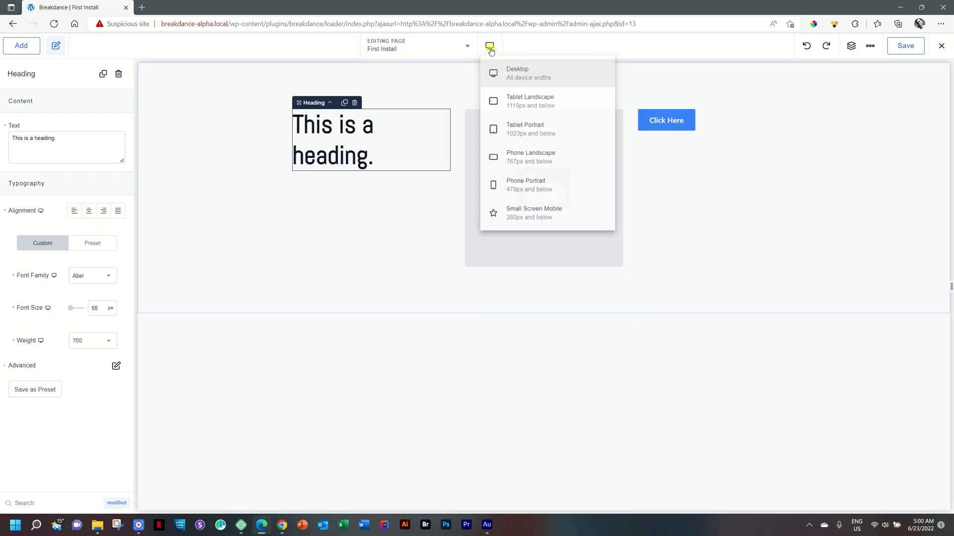
# Open the editing-page search list, then close it and select the section on the canvas
pyautogui.click(401, 49)
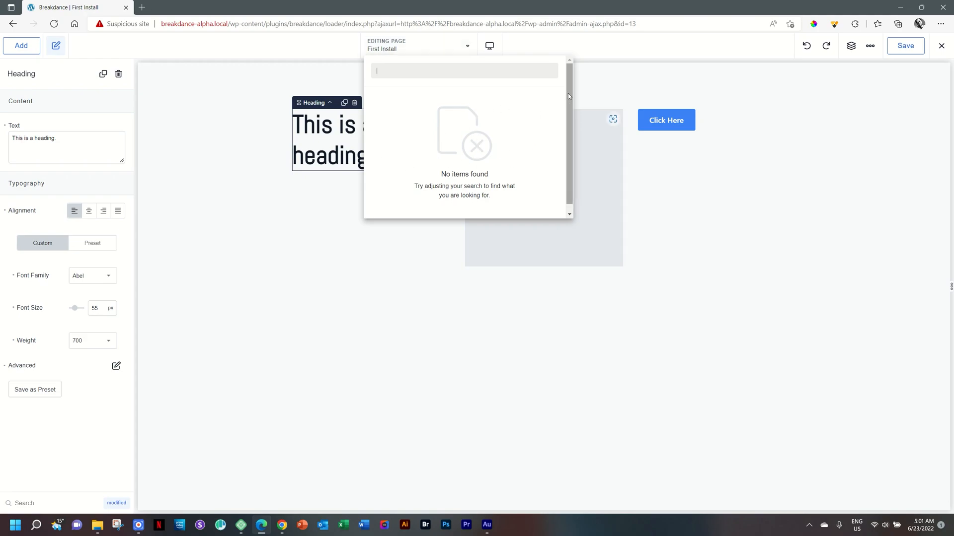
pyautogui.scroll(-1, 568, 96)
pyautogui.scroll(1, 570, 129)
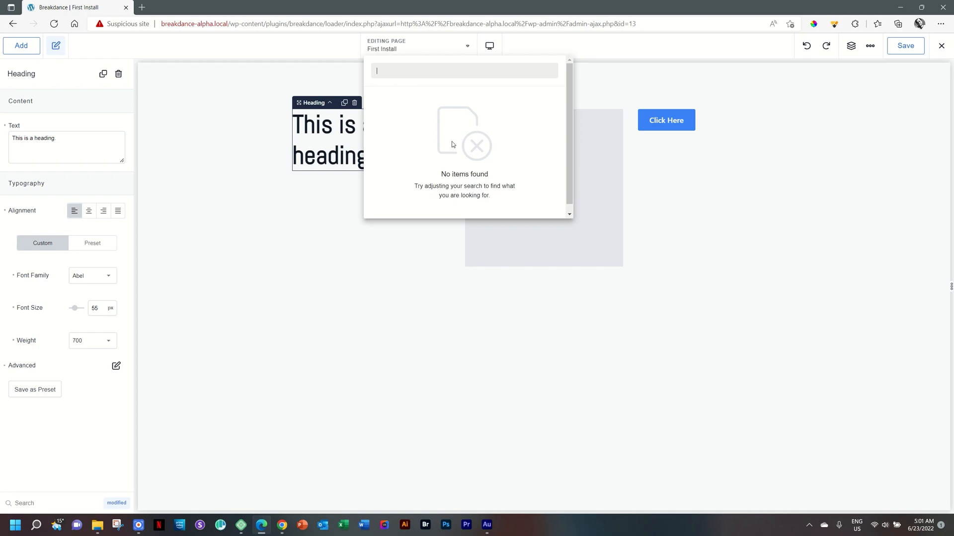
pyautogui.click(437, 171)
pyautogui.click(371, 262)
pyautogui.click(262, 276)
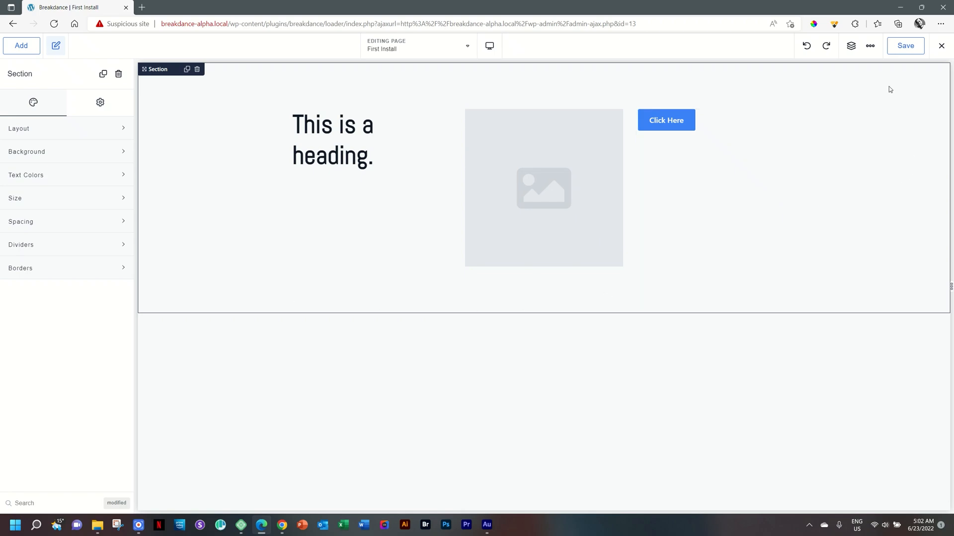
# Save the page and exit the builder to the frontend
pyautogui.click(905, 52)
pyautogui.click(939, 49)
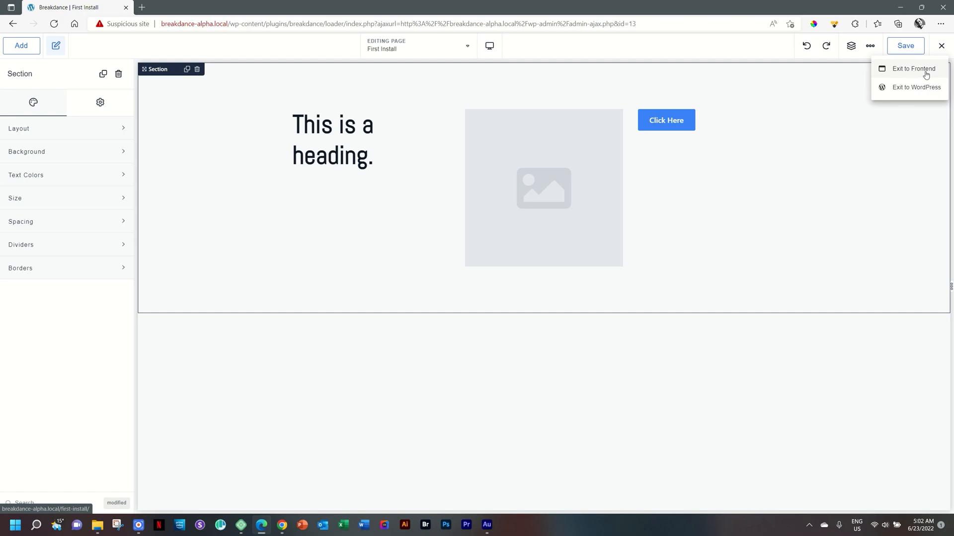
pyautogui.click(926, 70)
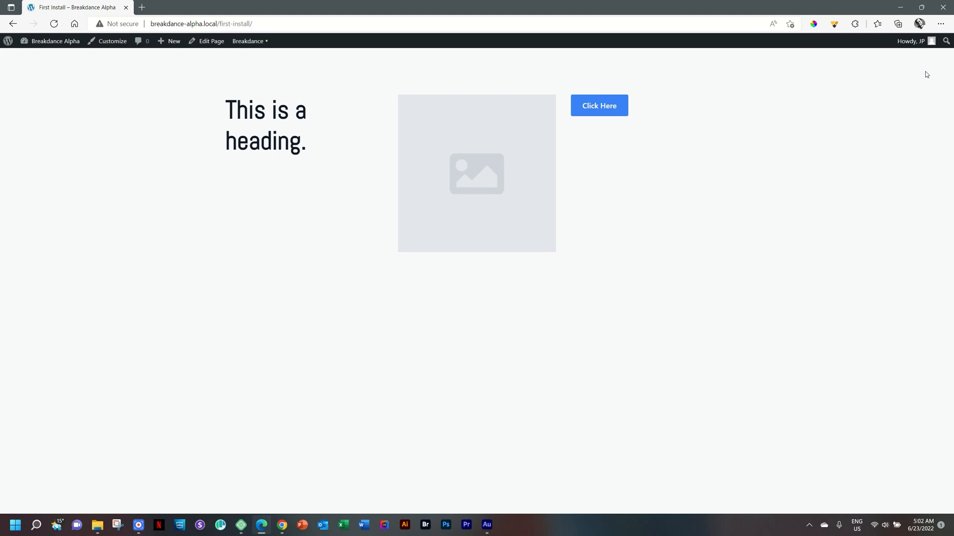
# Reopen the First Install page in the builder from the admin bar's Breakdance menu
pyautogui.moveTo(263, 42)
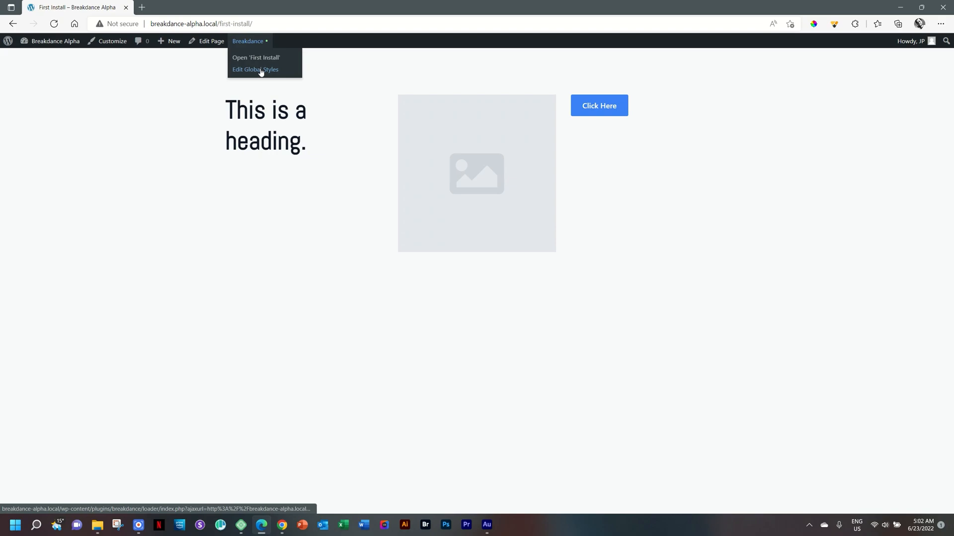
pyautogui.click(261, 60)
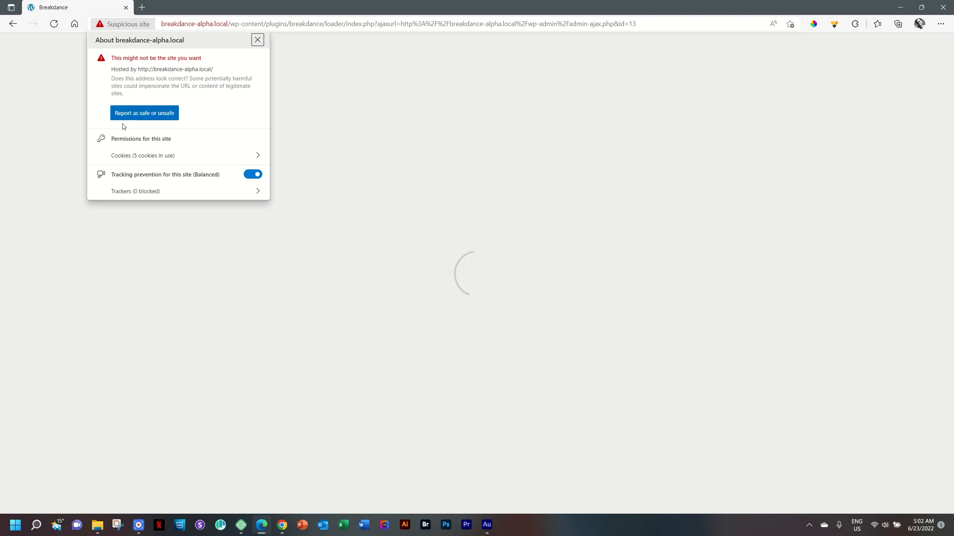
pyautogui.click(257, 40)
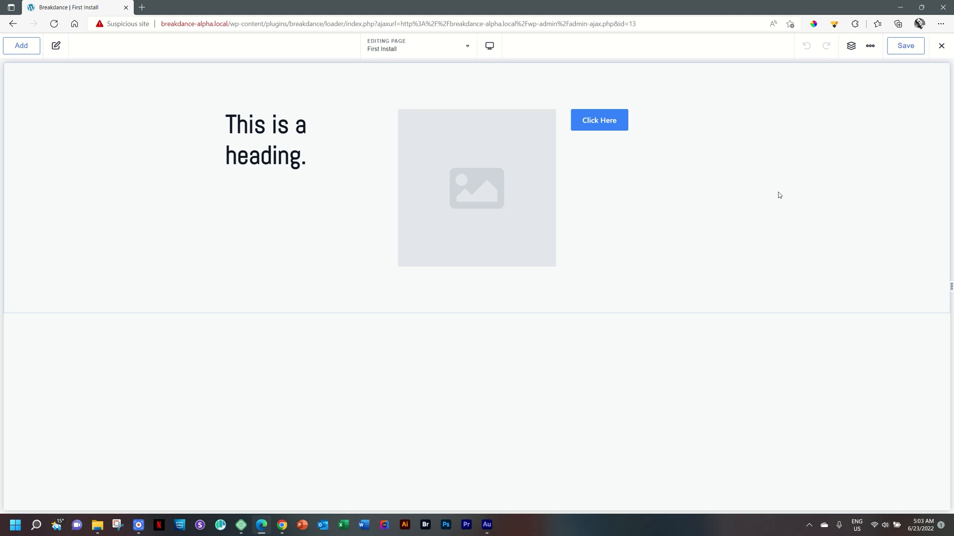
# Exit the builder to the frontend again
pyautogui.click(945, 47)
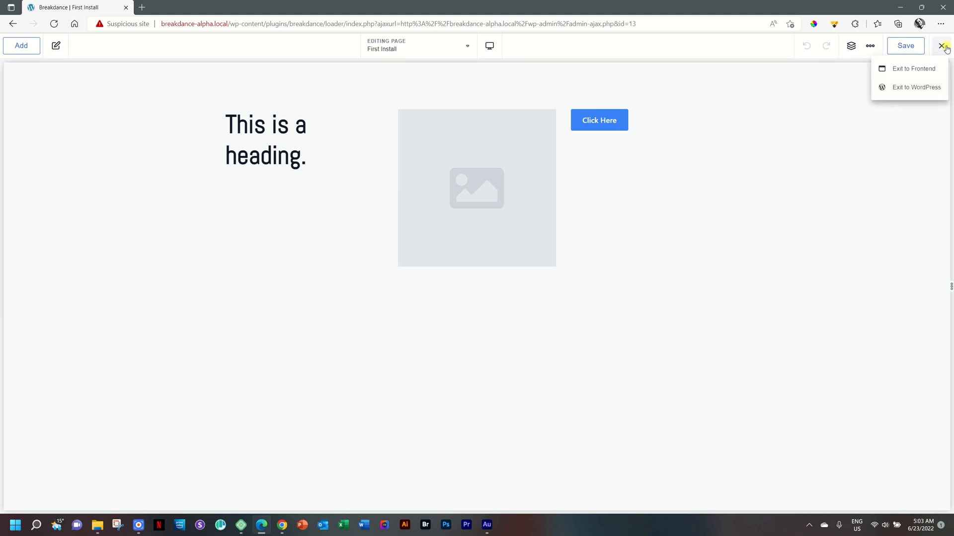
pyautogui.click(924, 77)
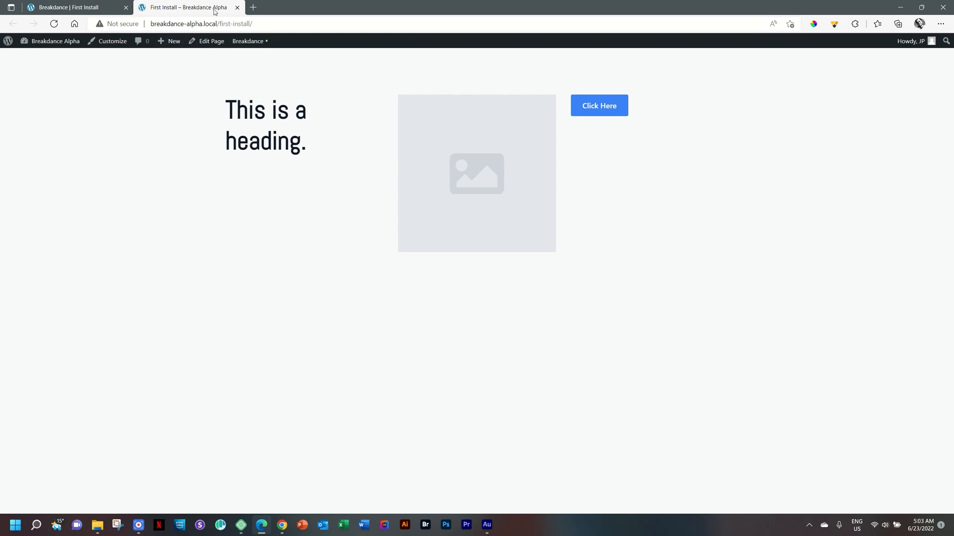
# Switch to the builder tab, exit the builder to the WordPress page editor, and return to the Pages list
pyautogui.click(116, 7)
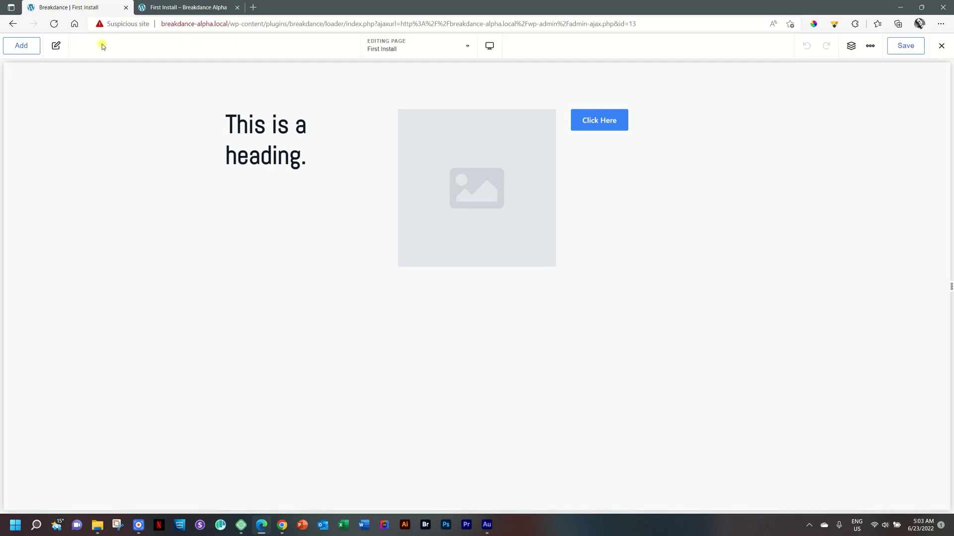
pyautogui.click(940, 46)
pyautogui.click(903, 93)
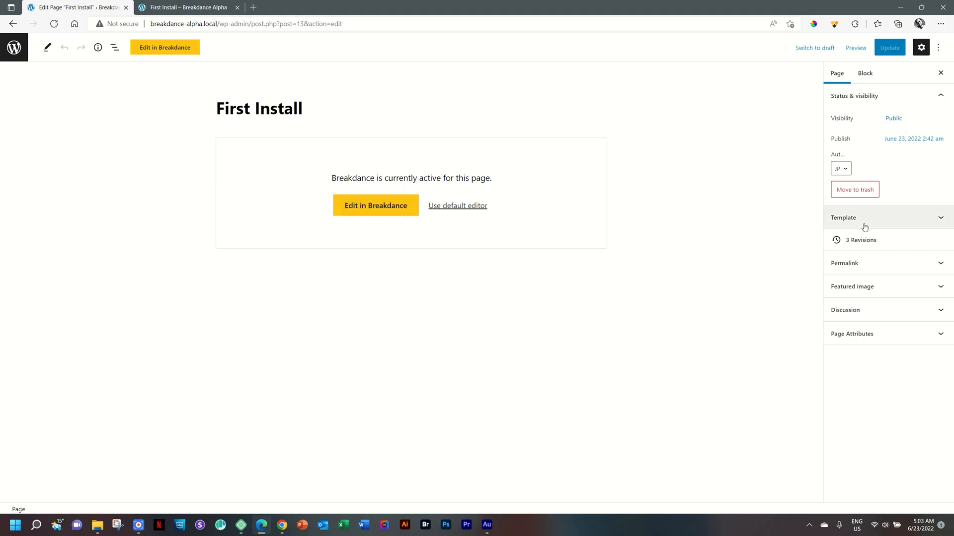
pyautogui.click(14, 50)
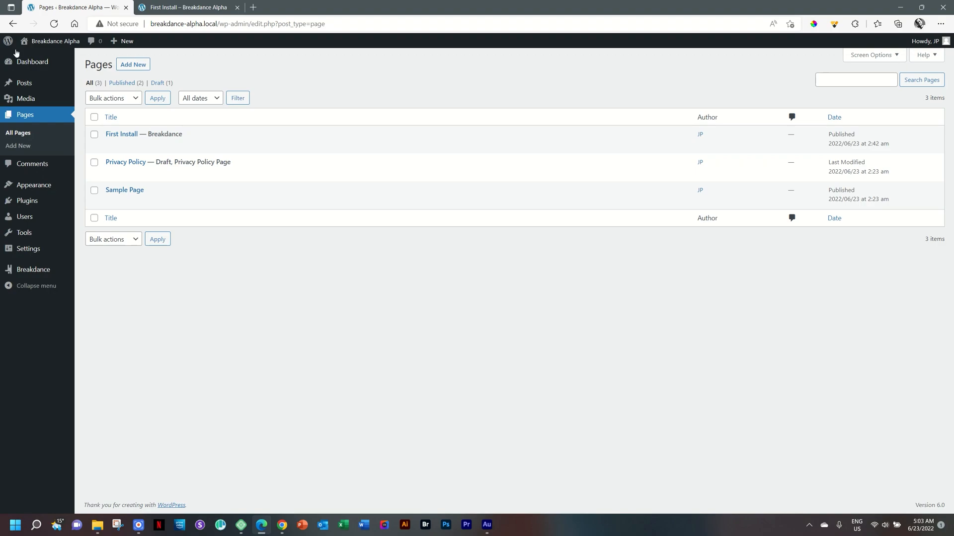
# Open the Breakdance Settings page from the admin sidebar
pyautogui.moveTo(27, 57)
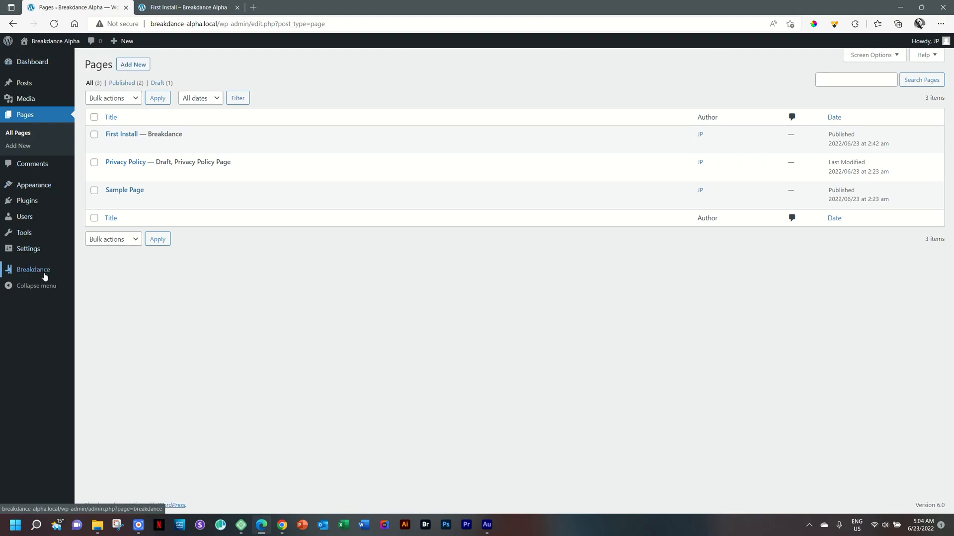
pyautogui.moveTo(44, 276)
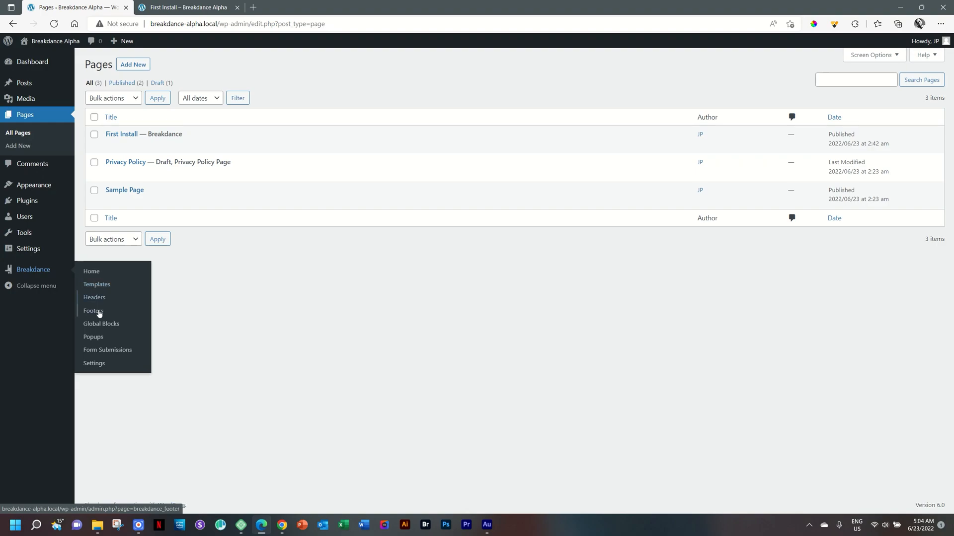
pyautogui.click(94, 364)
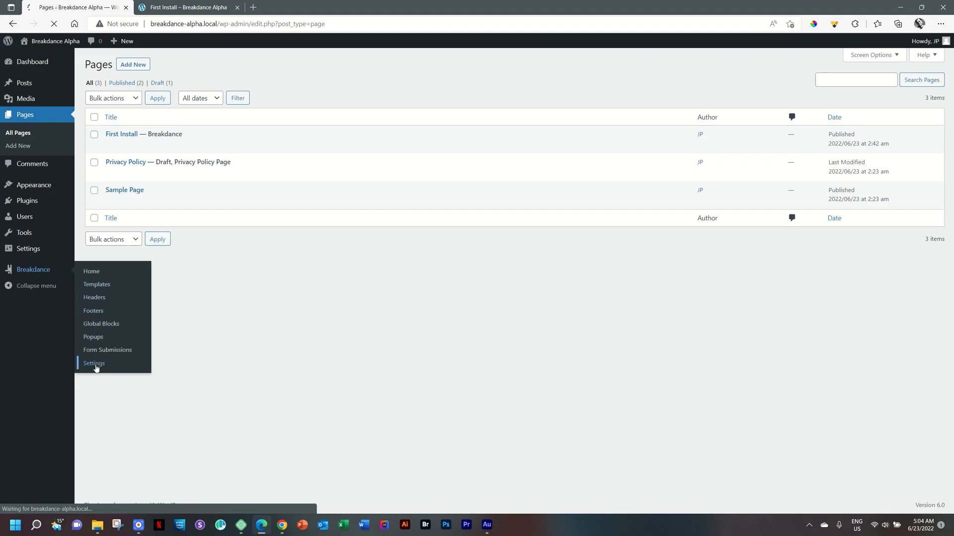